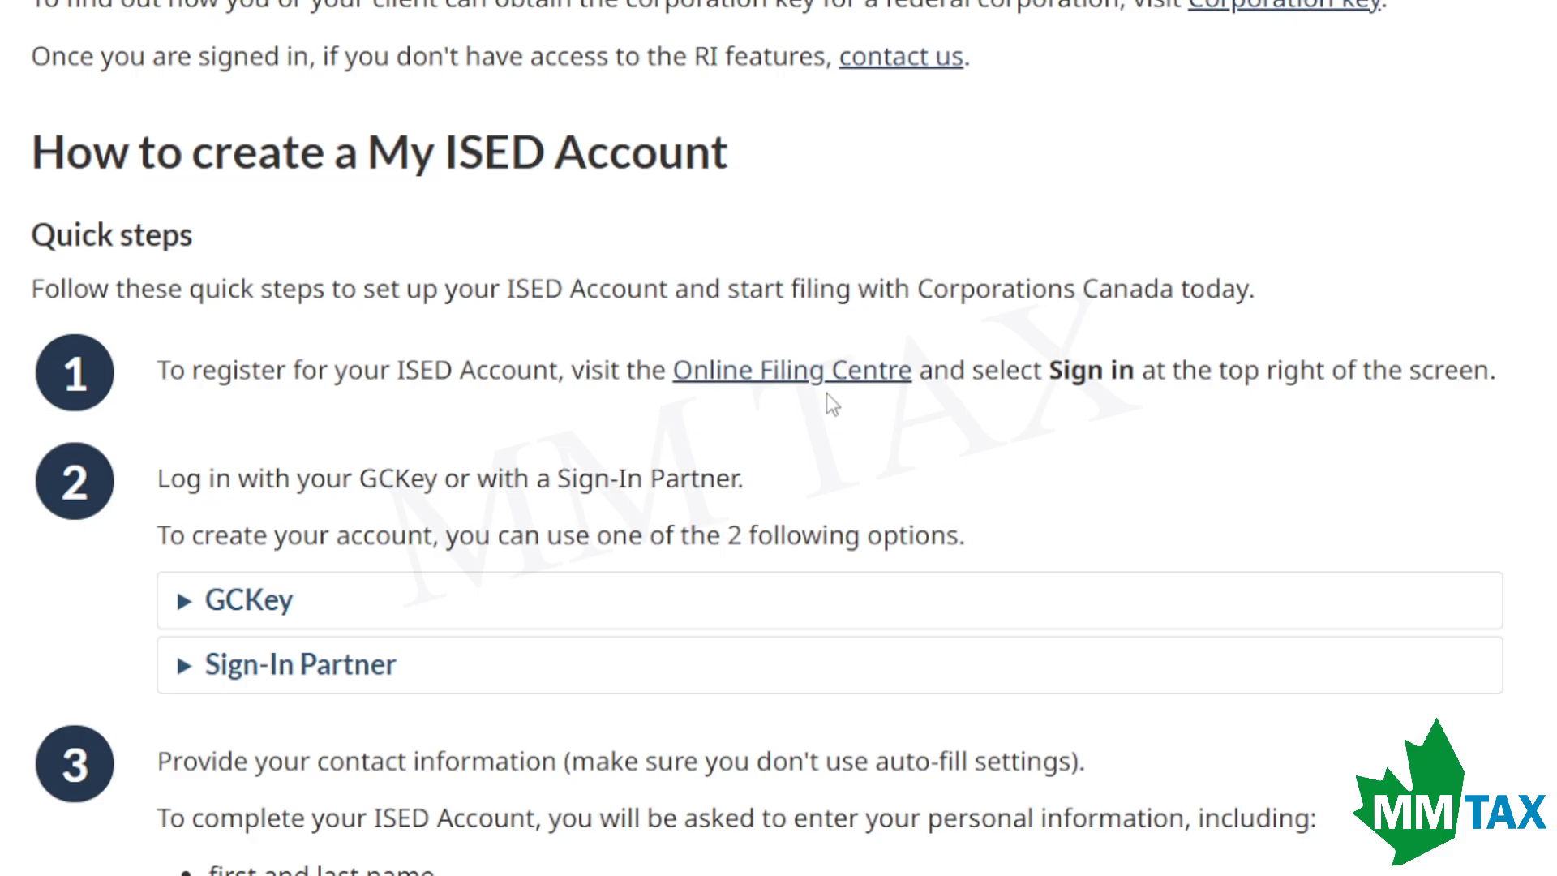
Follow the Online Filing Centre link in step 1 of the My ISED Account instructions.
{"action": "left_click", "coordinate": [835, 384]}
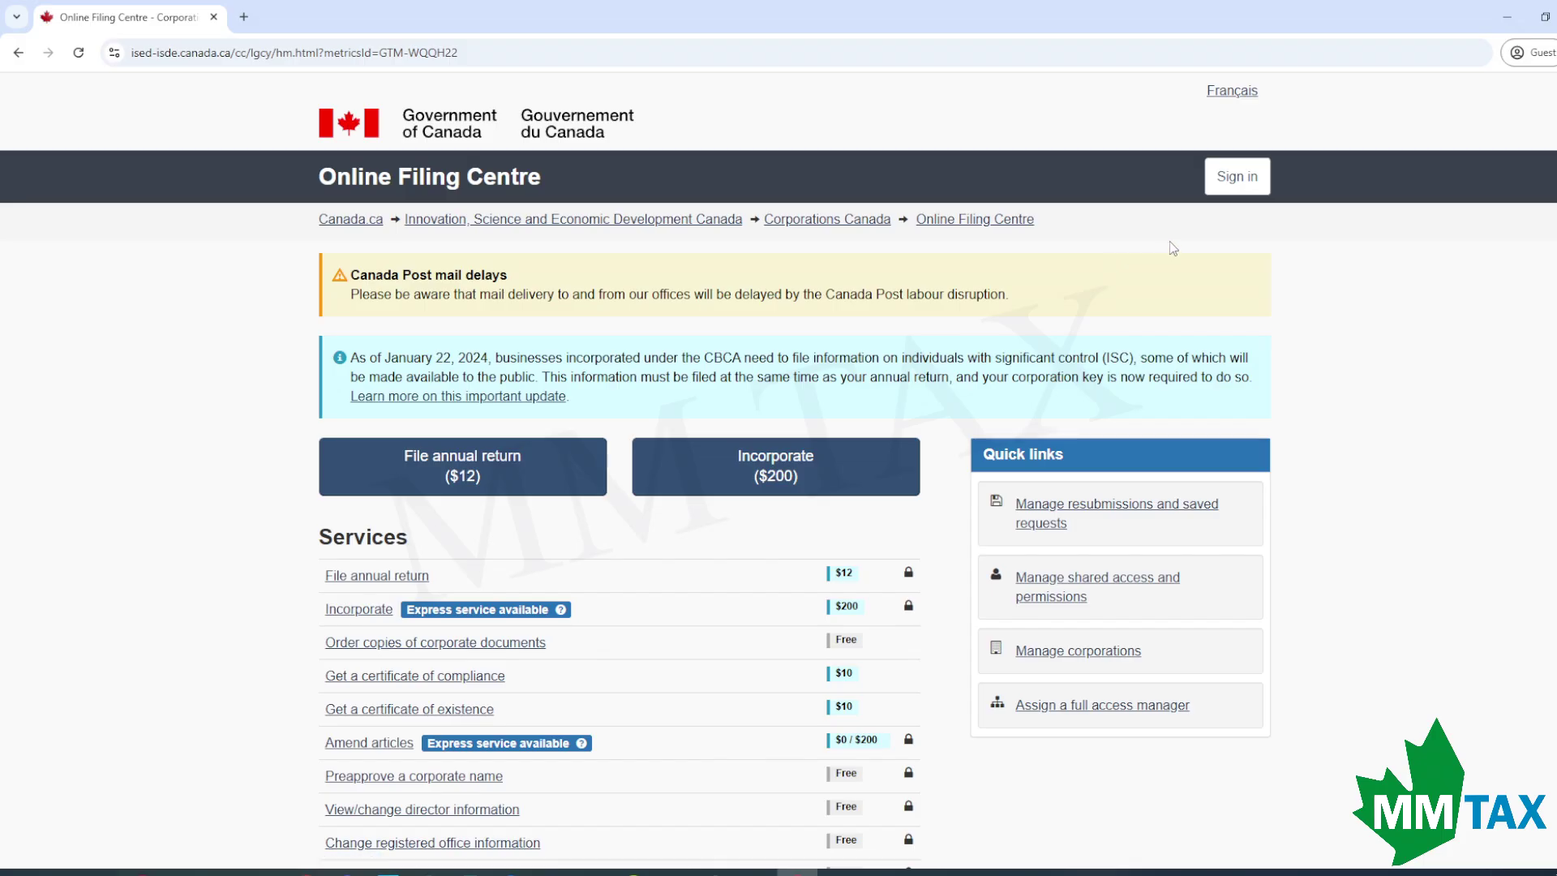
Sign up for GCKey with a username, password, recovery questions and recovery email.
{"action": "left_click", "coordinate": [1232, 186]}
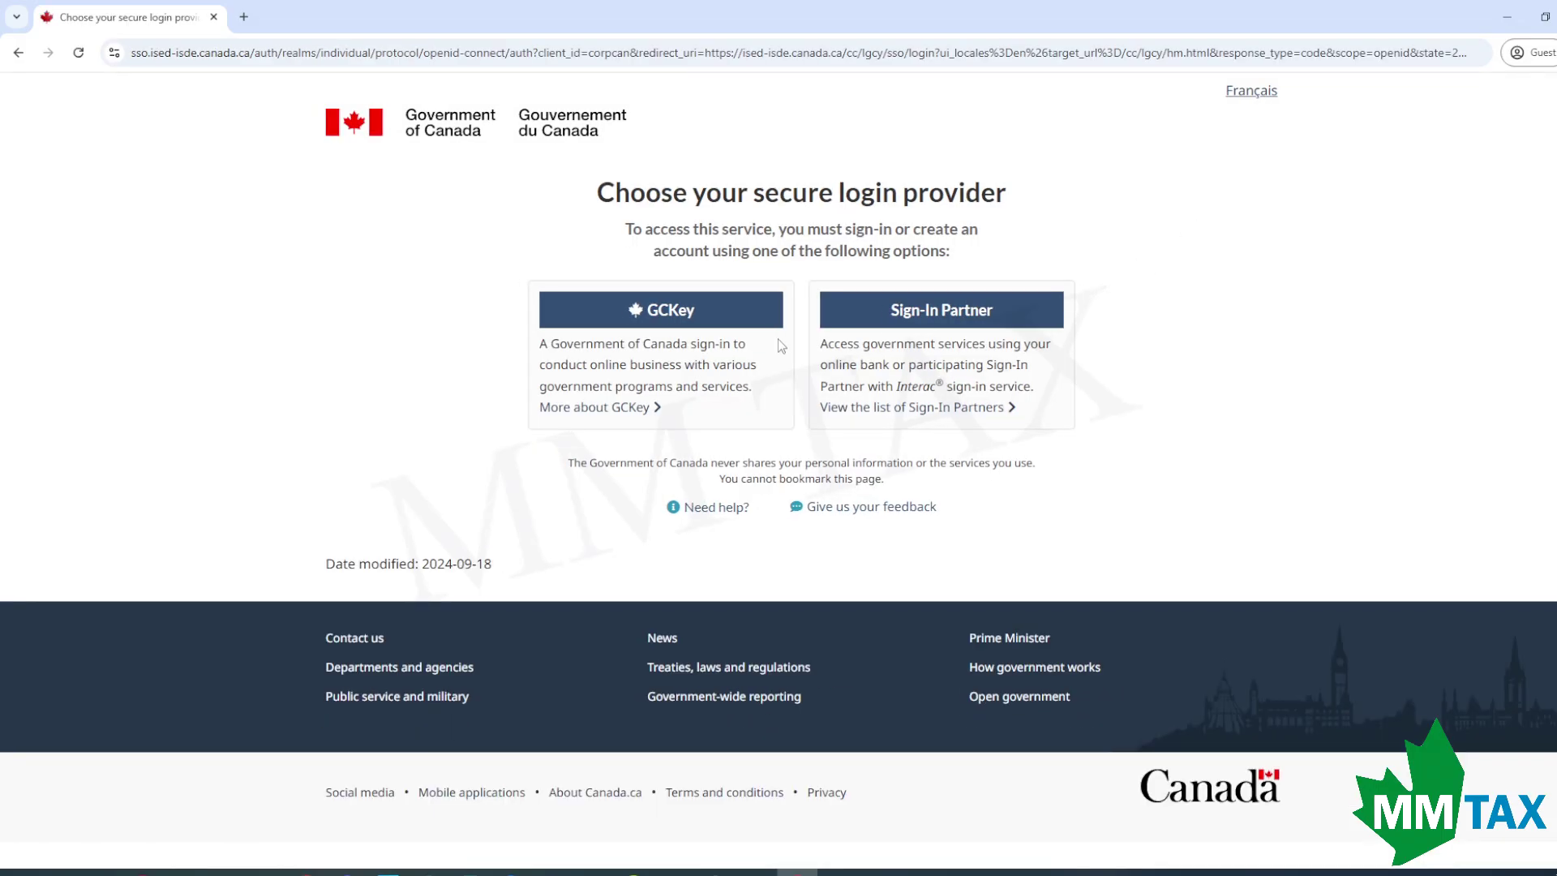
{"action": "left_click", "coordinate": [696, 319]}
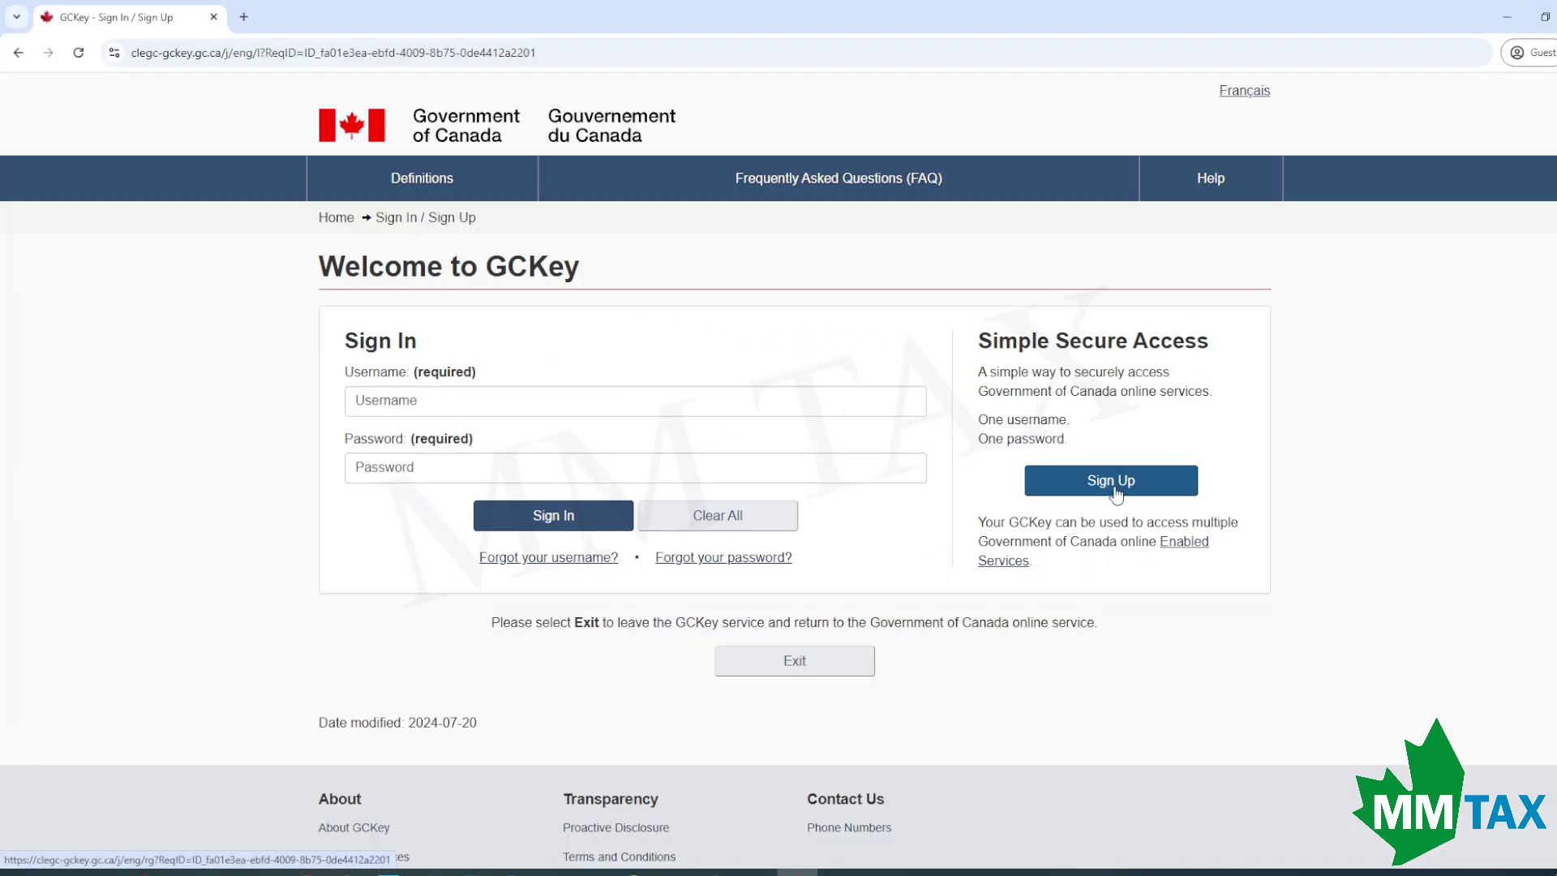
{"action": "left_click", "coordinate": [908, 510]}
{"action": "left_click", "coordinate": [577, 485]}
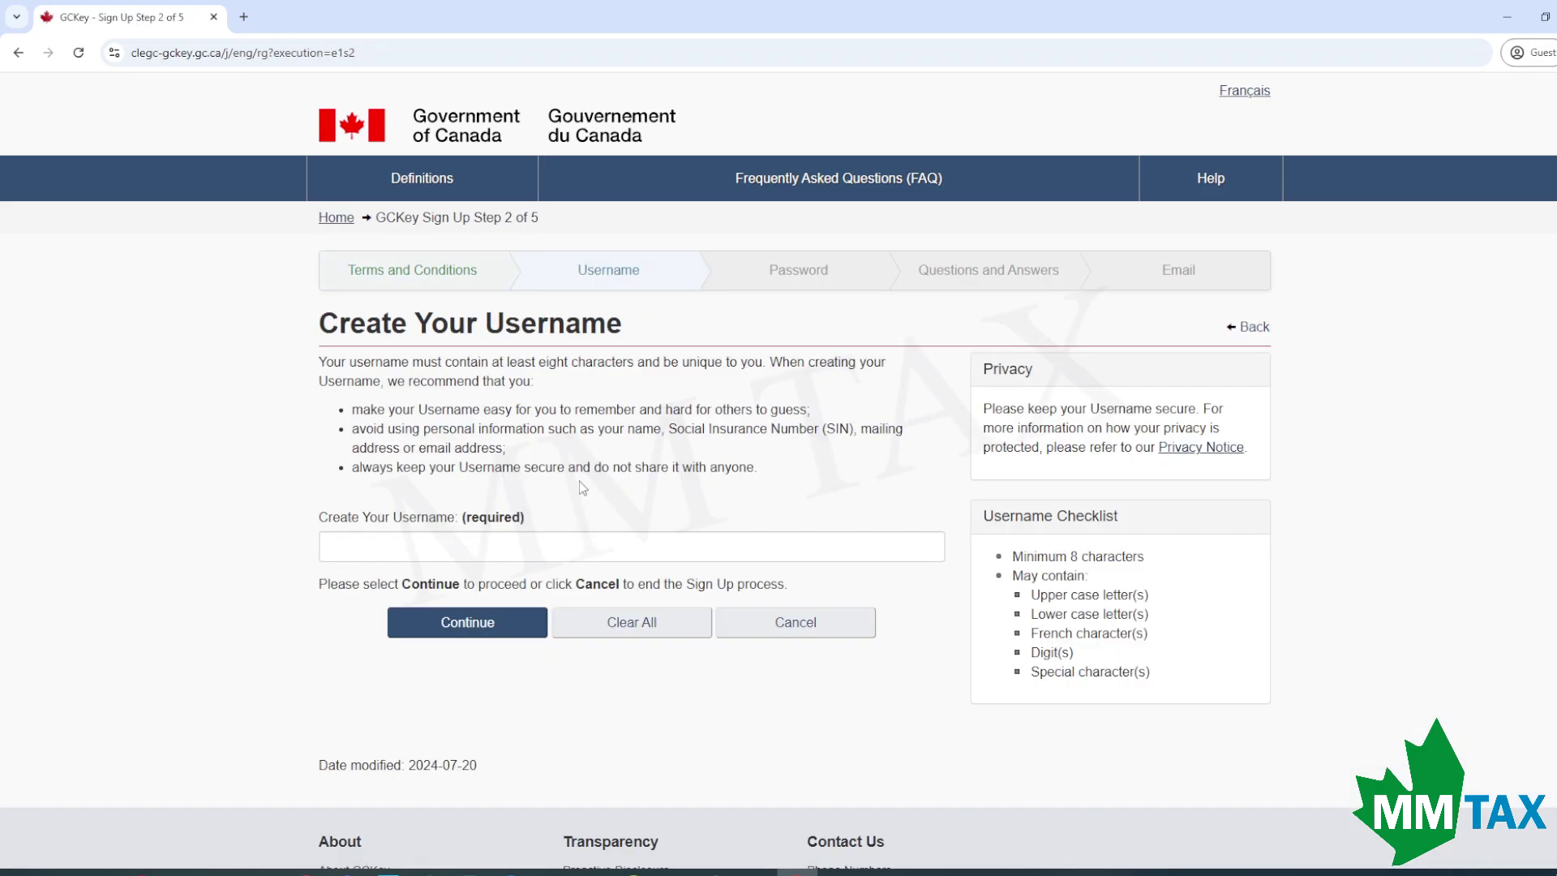
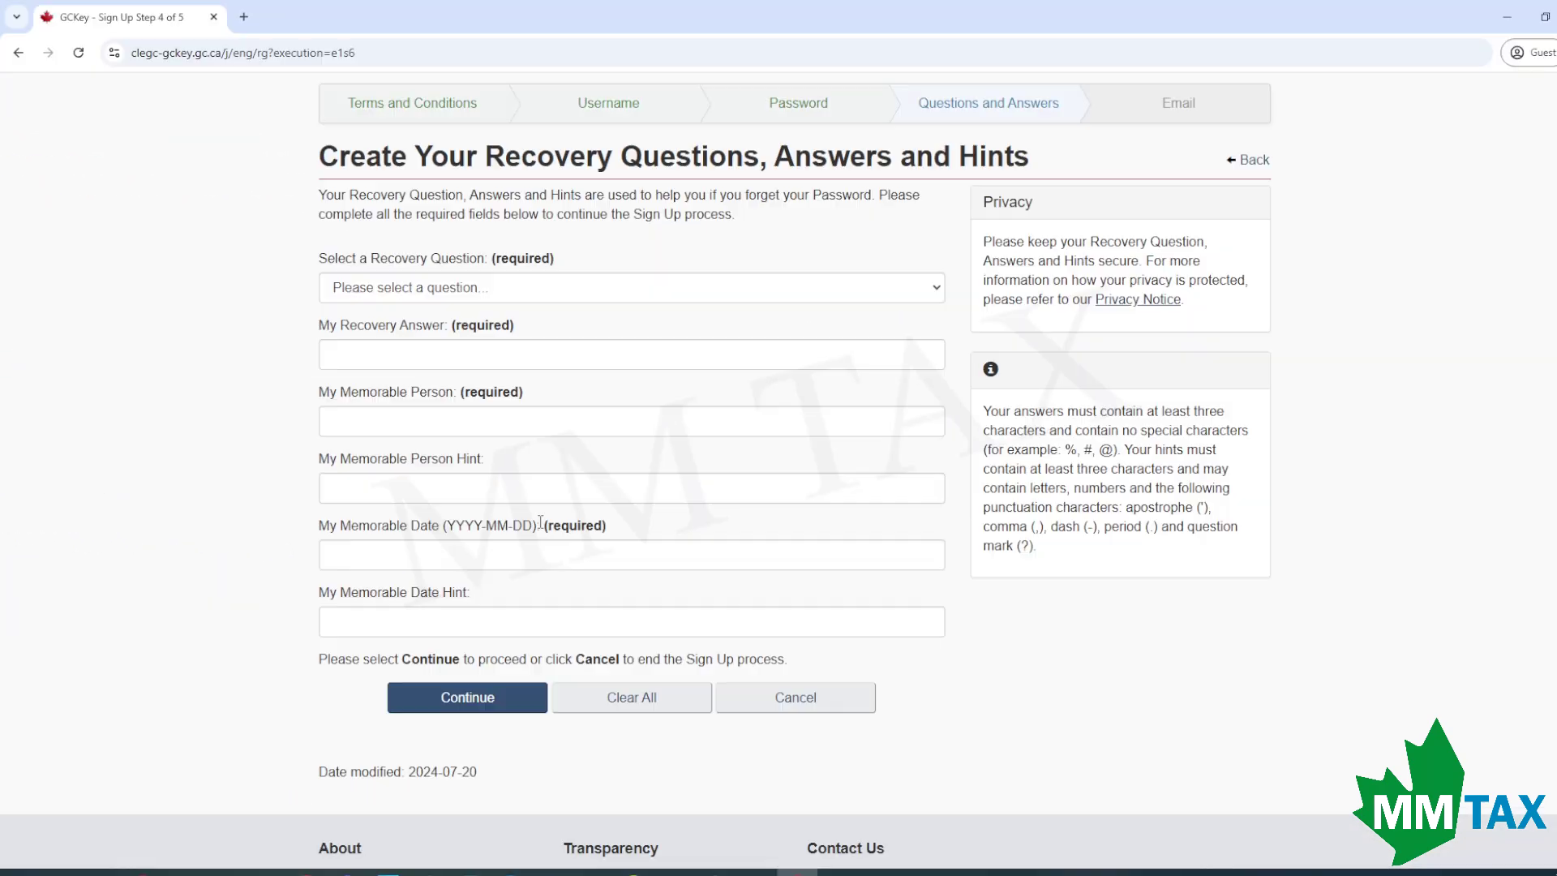
{"action": "left_click", "coordinate": [506, 298]}
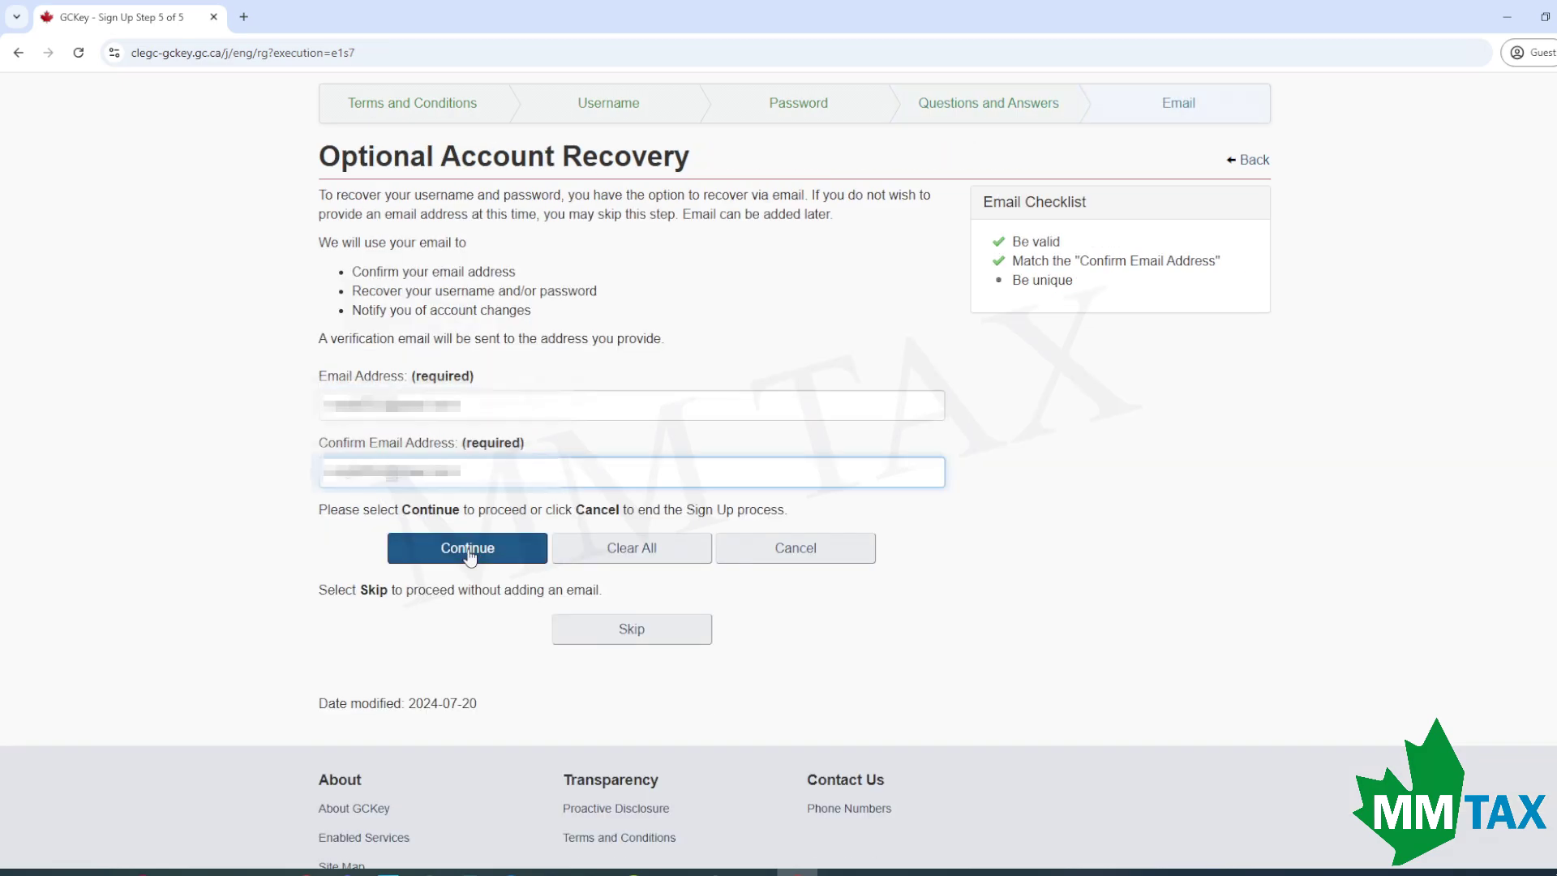
{"action": "left_click", "coordinate": [435, 546]}
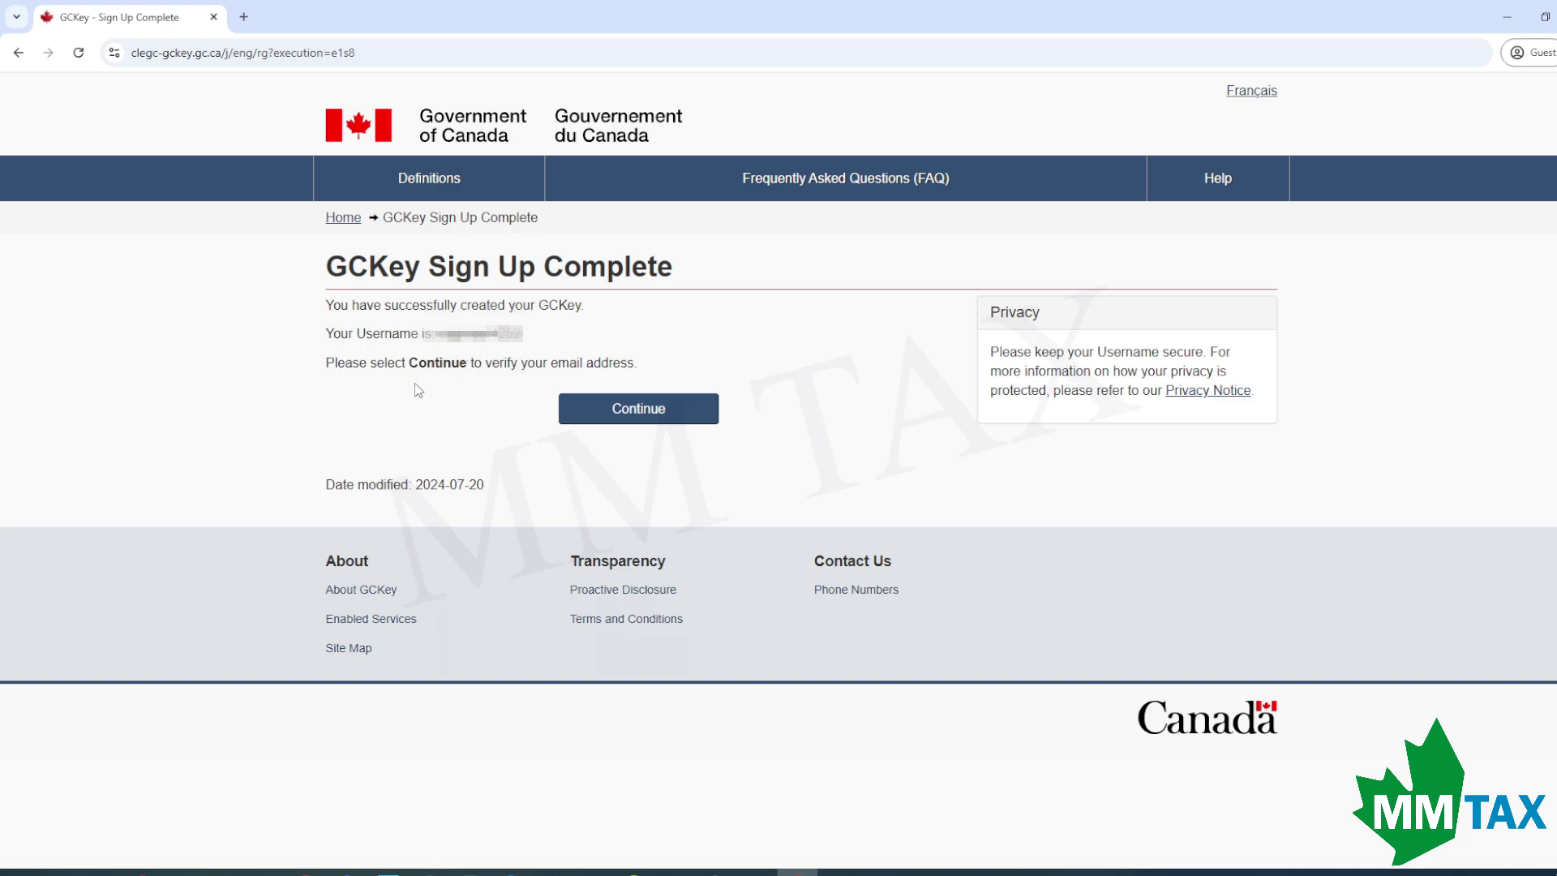
Verify the GCKey email with the confirmation code and return to the government service.
{"action": "left_click", "coordinate": [665, 411]}
{"action": "left_click", "coordinate": [556, 392]}
{"action": "type", "text": "********"}
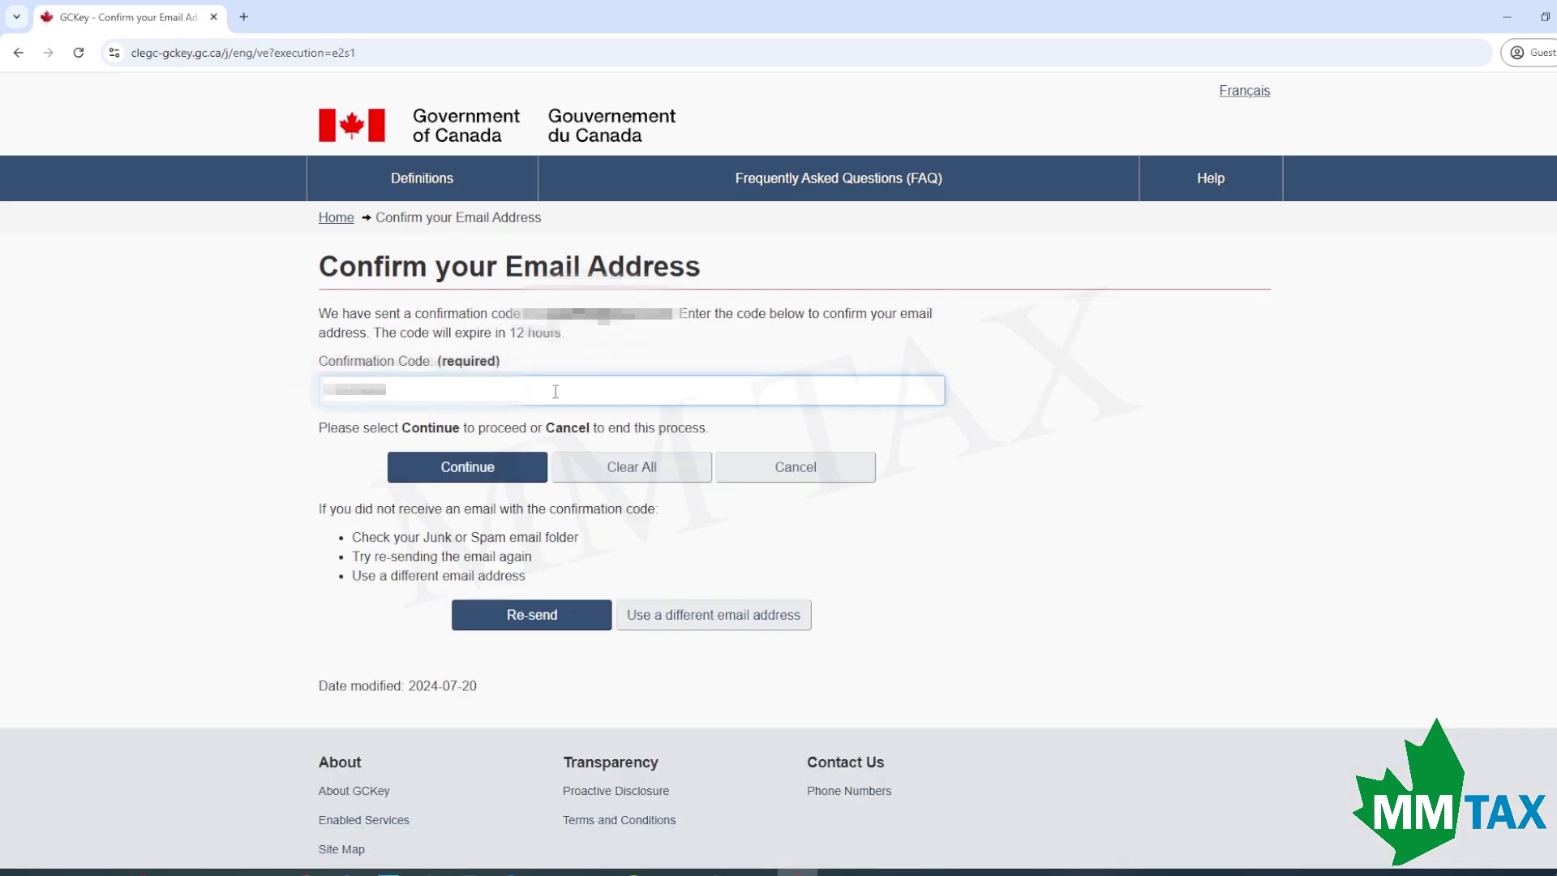
{"action": "left_click", "coordinate": [515, 477]}
{"action": "left_click", "coordinate": [659, 373]}
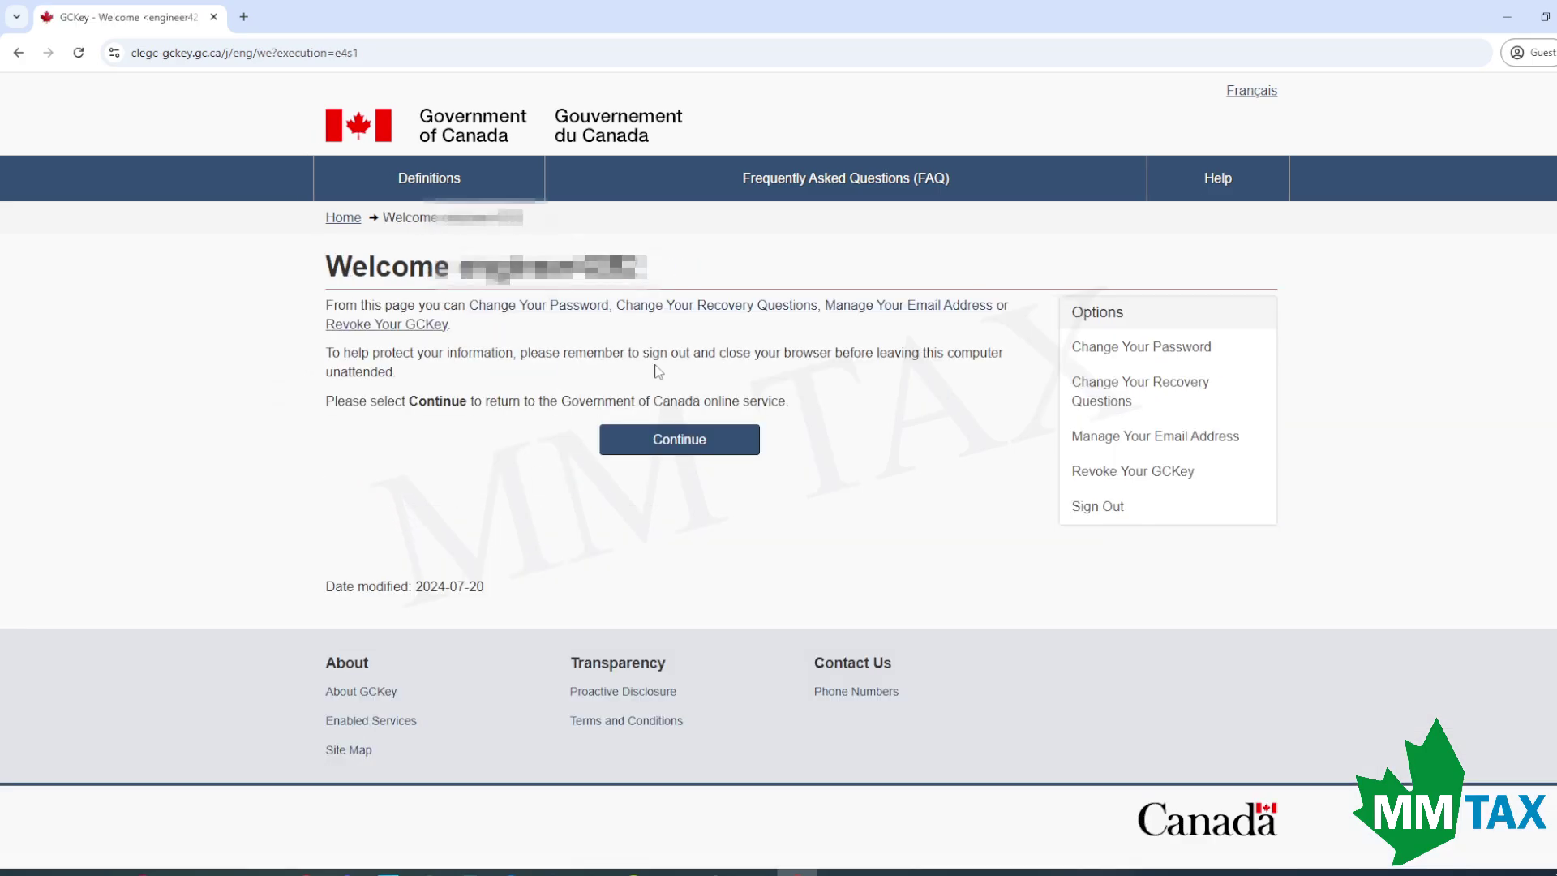
{"action": "left_click", "coordinate": [710, 447]}
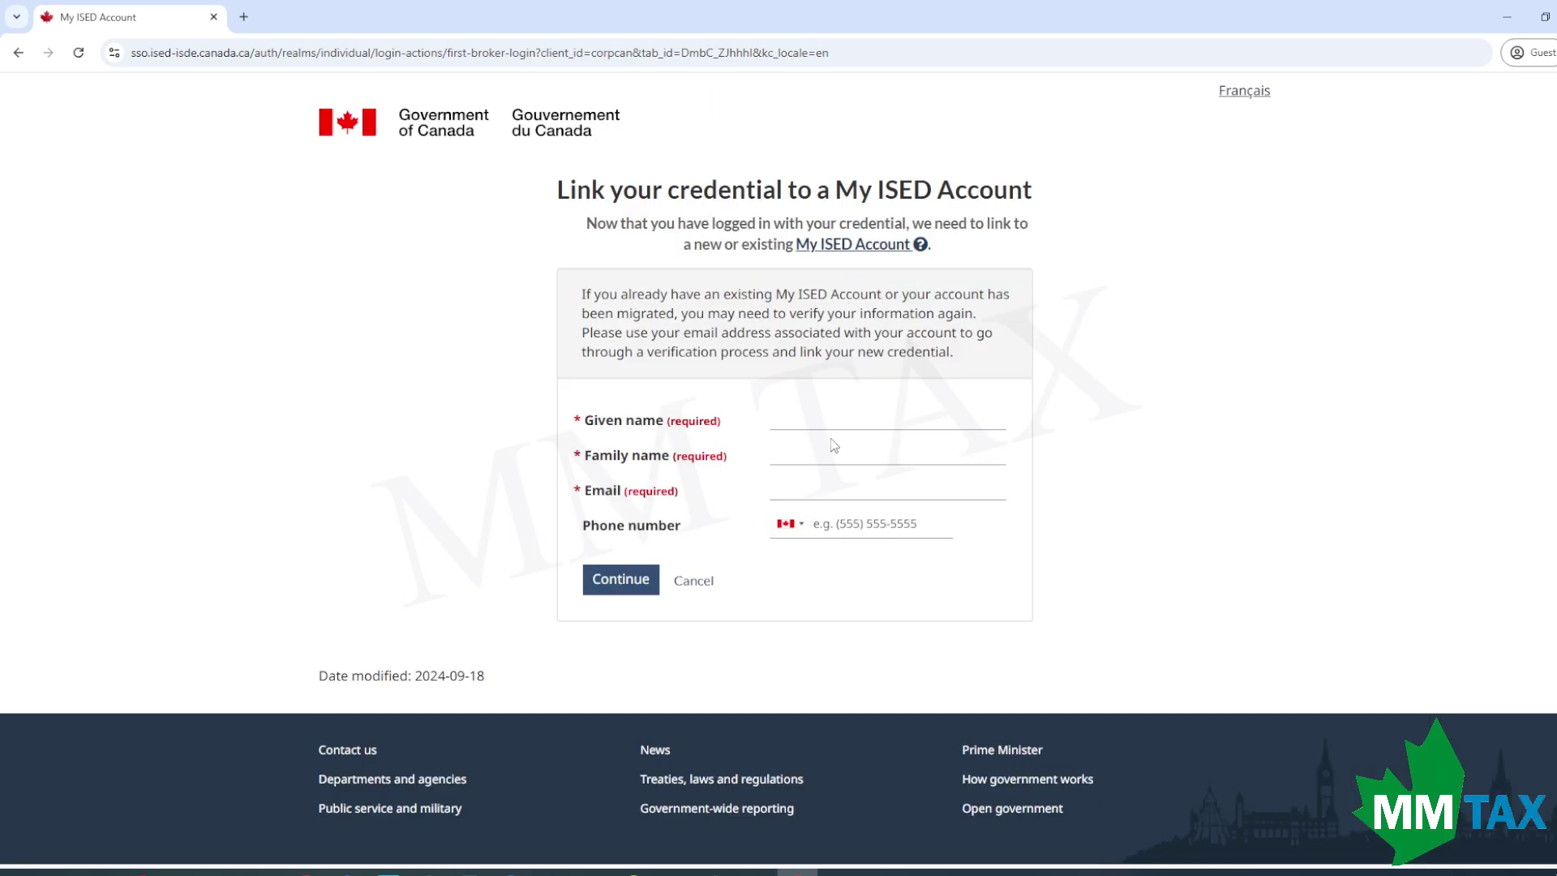
Enter the contact's given name, family name, email and phone, then create the My ISED Account.
{"action": "left_click", "coordinate": [842, 421]}
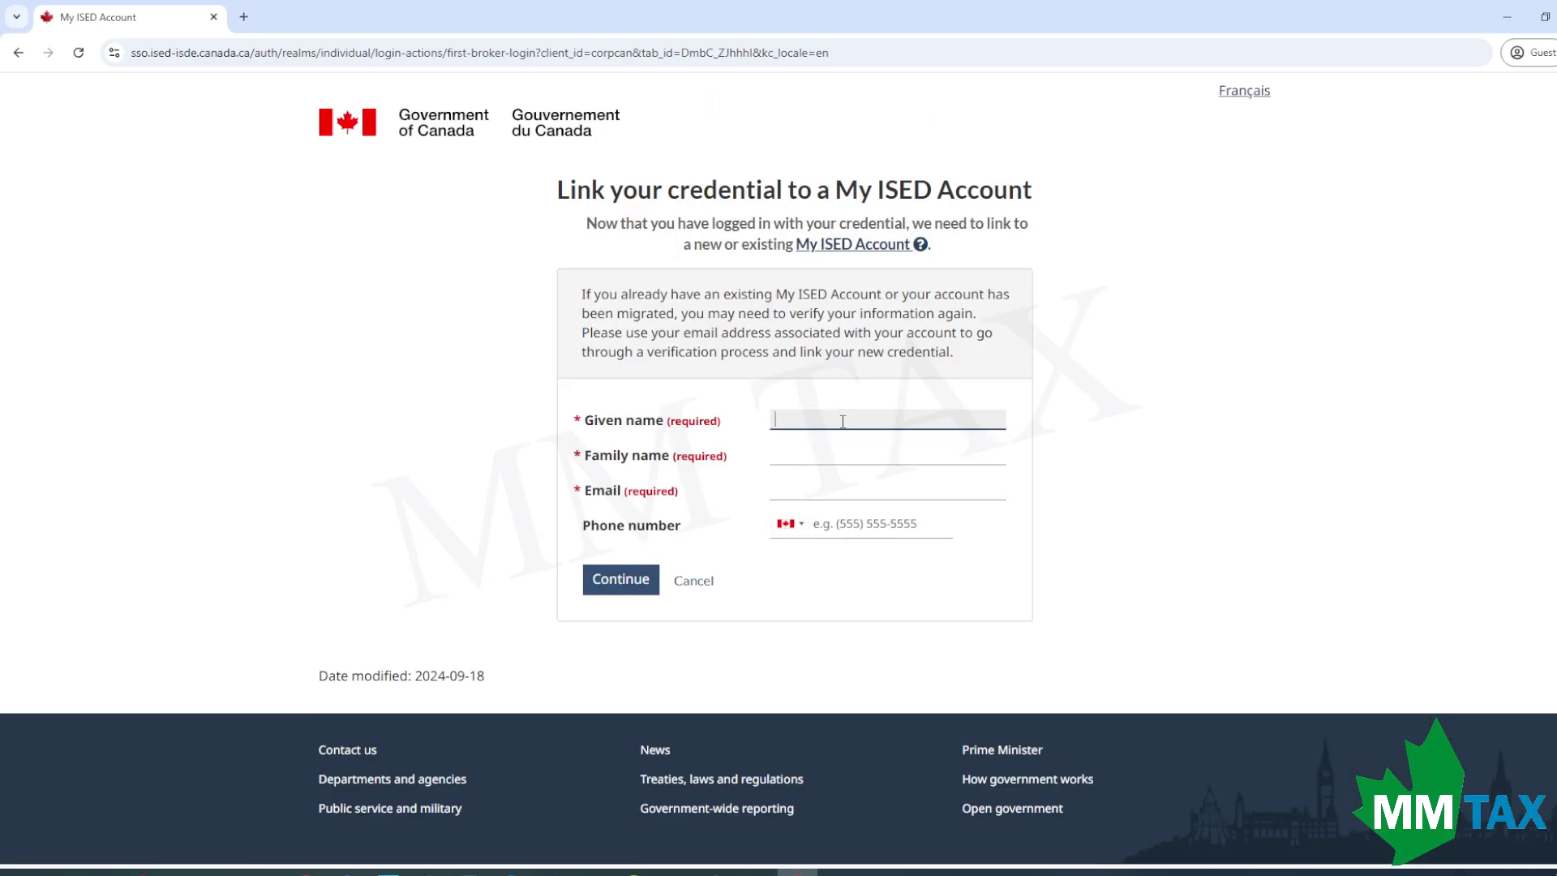
{"action": "type", "text": "Demo"}
{"action": "key", "text": "Tab"}
{"action": "type", "text": "Demo"}
{"action": "key", "text": "Tab"}
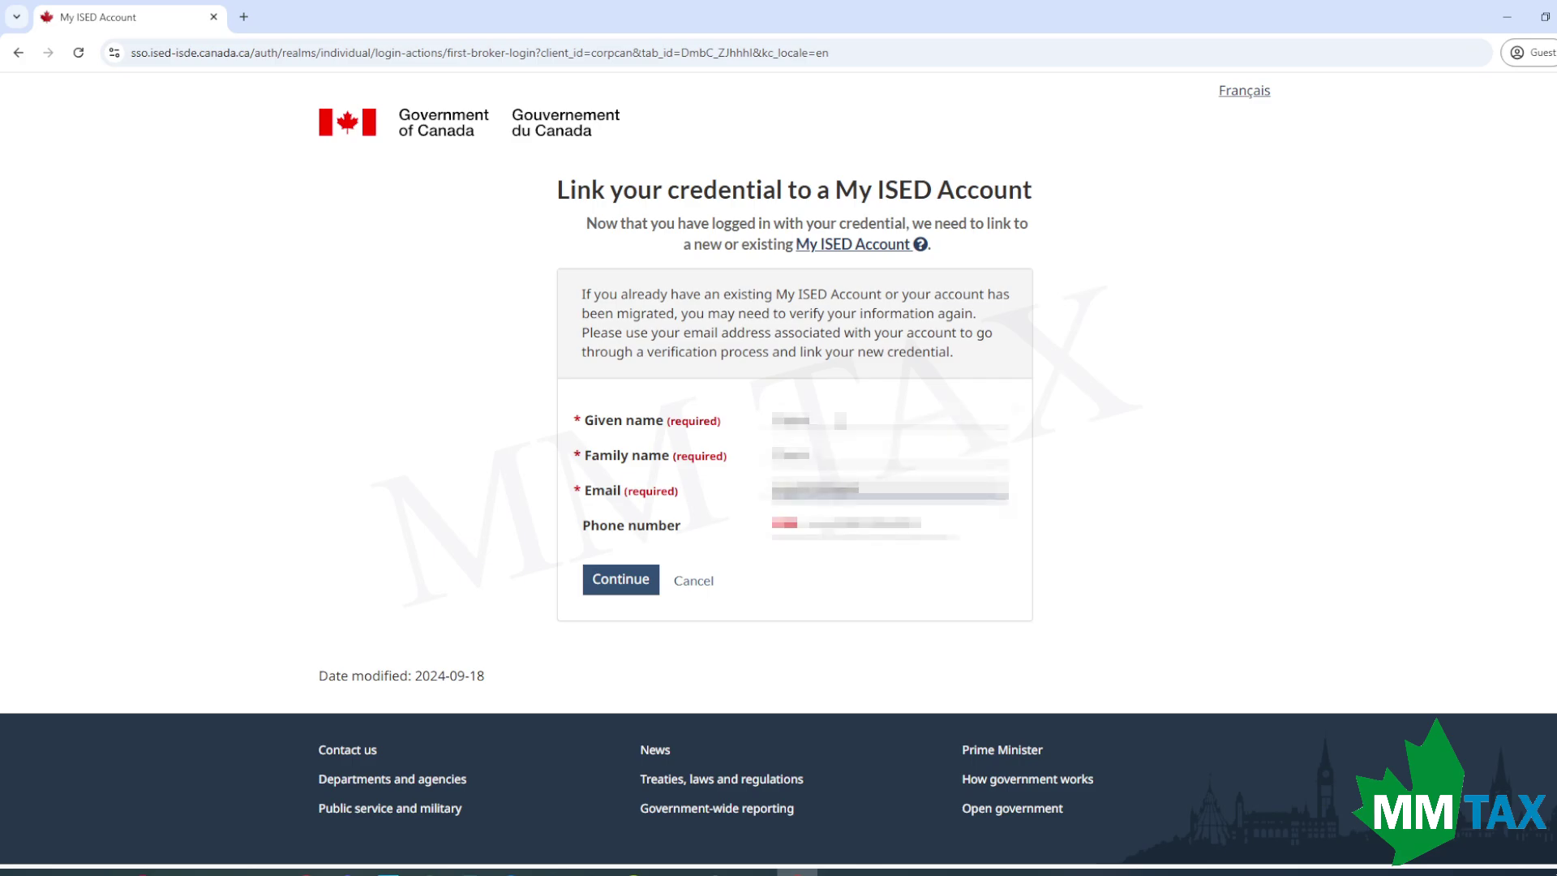
{"action": "key", "text": "Tab"}
{"action": "key", "text": "Tab"}
{"action": "type", "text": "6471234567"}
{"action": "left_click", "coordinate": [625, 581]}
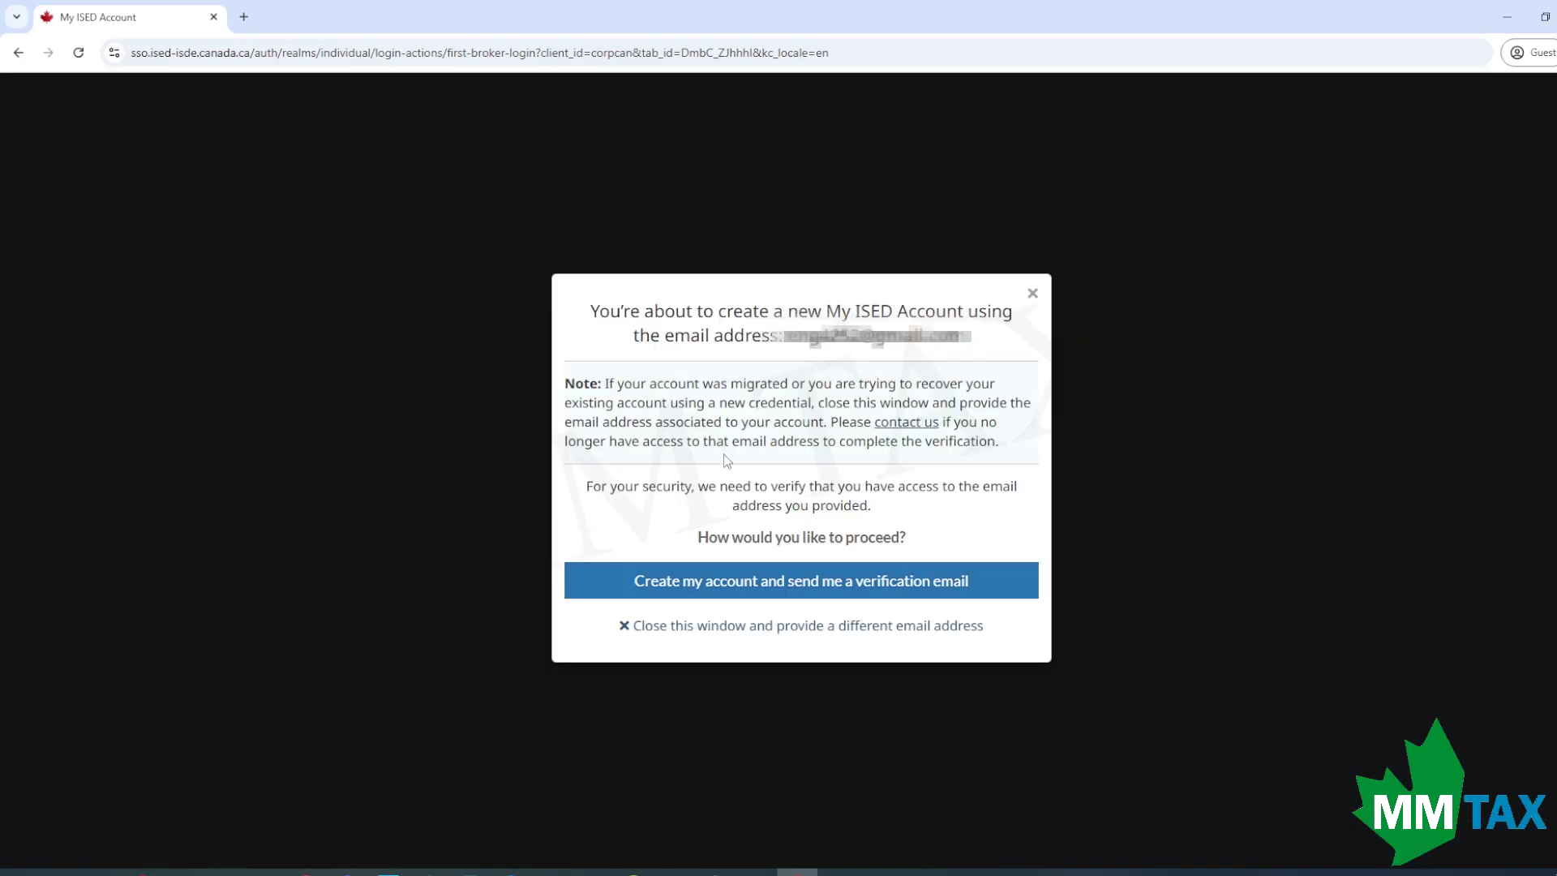
{"action": "left_click", "coordinate": [813, 588]}
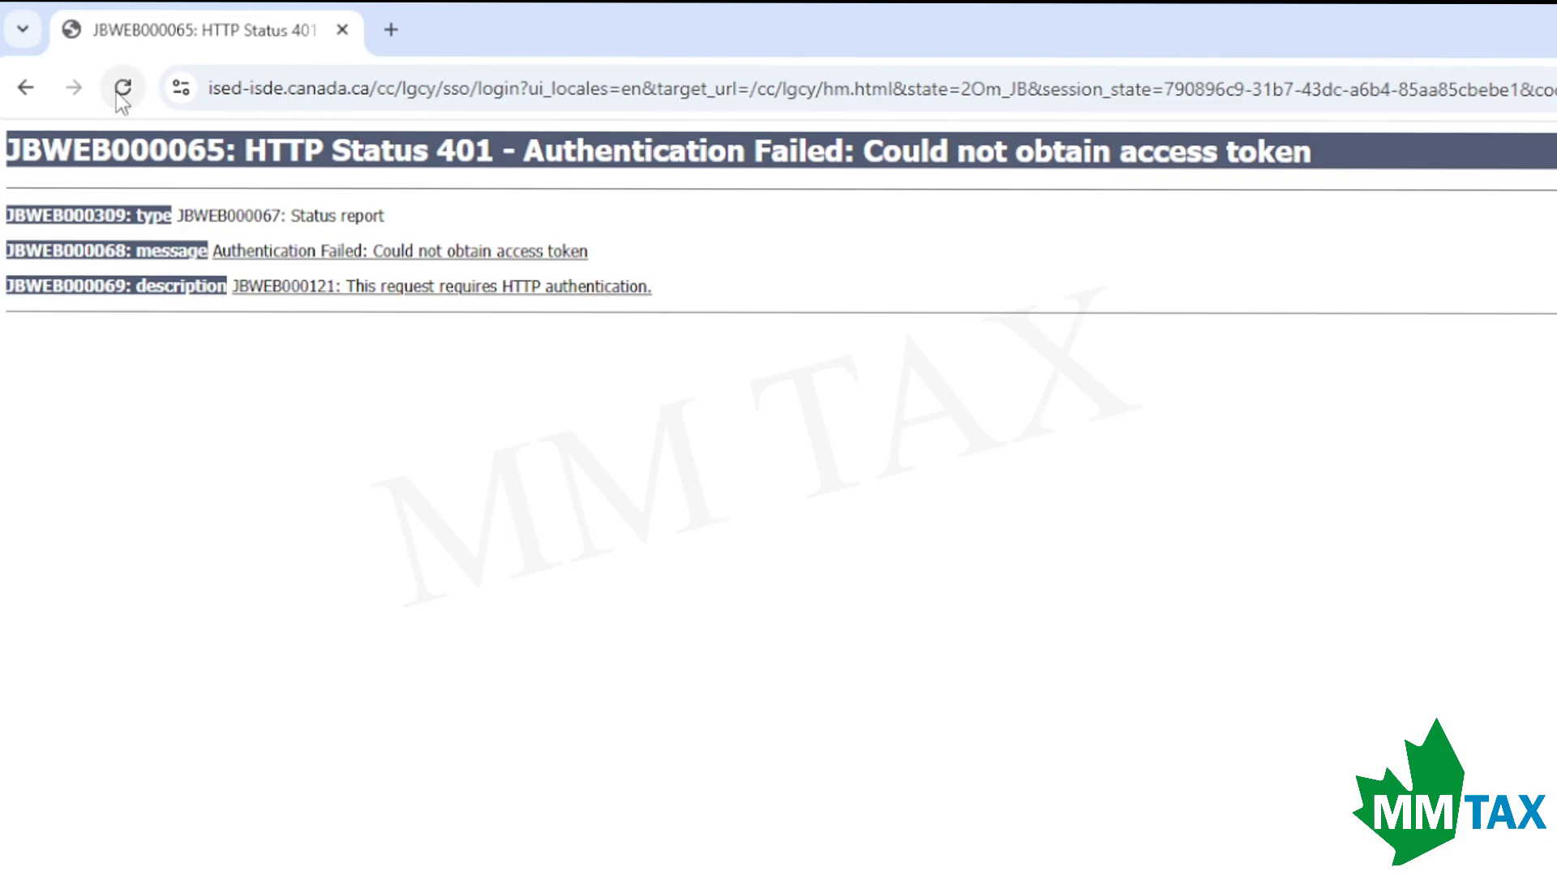
Go back from the 401 error, sign in to the Online Filing Centre and choose File annual return ($12).
{"action": "left_click", "coordinate": [18, 89]}
{"action": "left_click", "coordinate": [843, 282]}
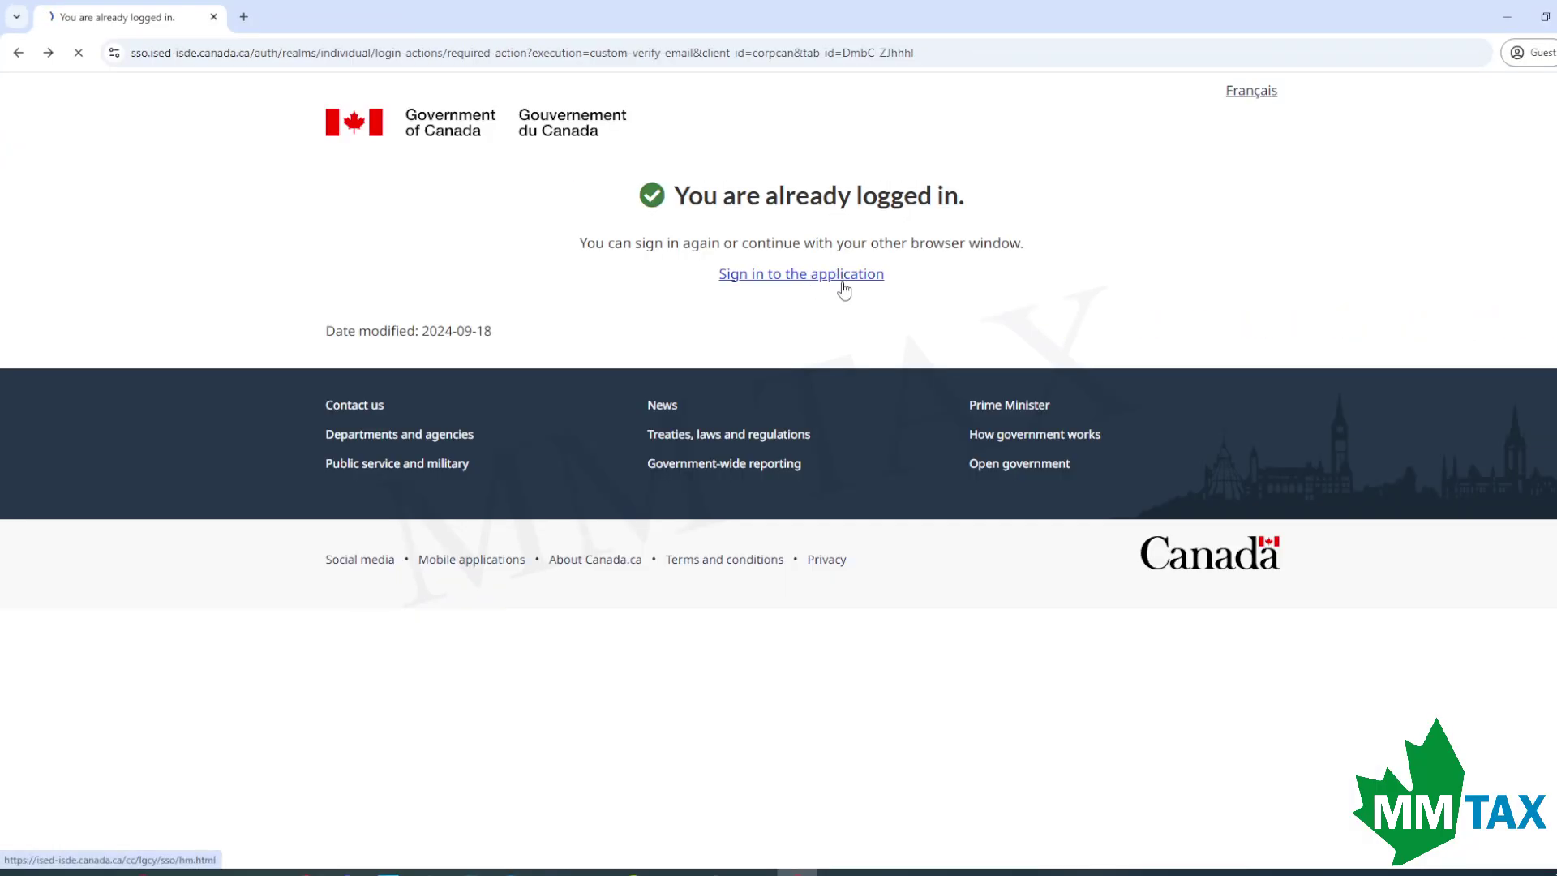
{"action": "scroll", "coordinate": [977, 333], "scroll_direction": "down", "scroll_amount": 1}
{"action": "scroll", "coordinate": [978, 333], "scroll_direction": "up", "scroll_amount": 1}
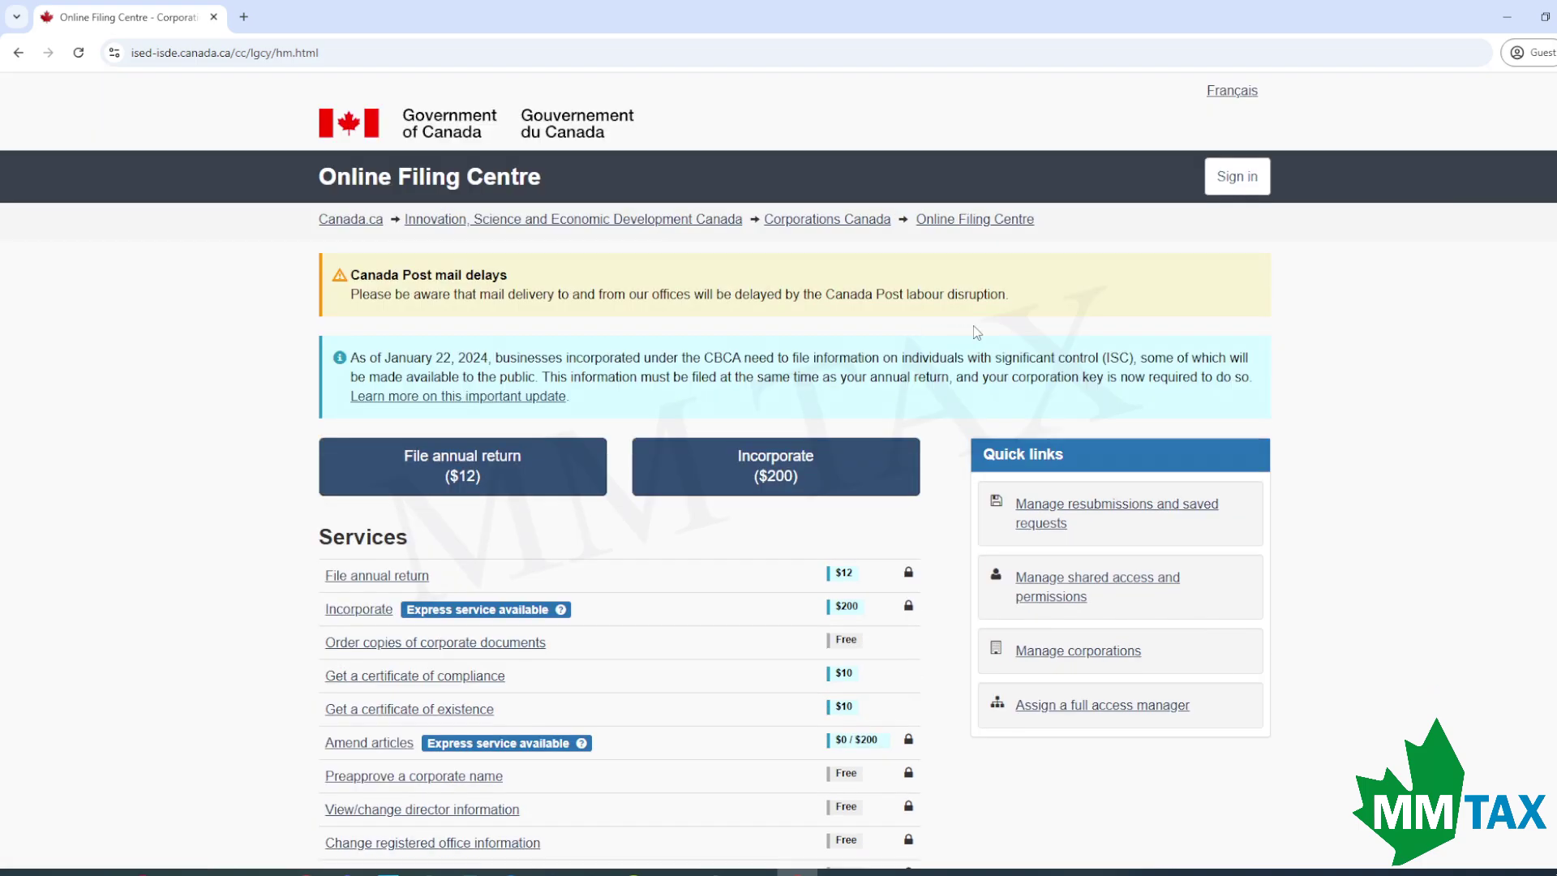
{"action": "left_click", "coordinate": [1232, 185]}
{"action": "scroll", "coordinate": [635, 473], "scroll_direction": "down", "scroll_amount": 1}
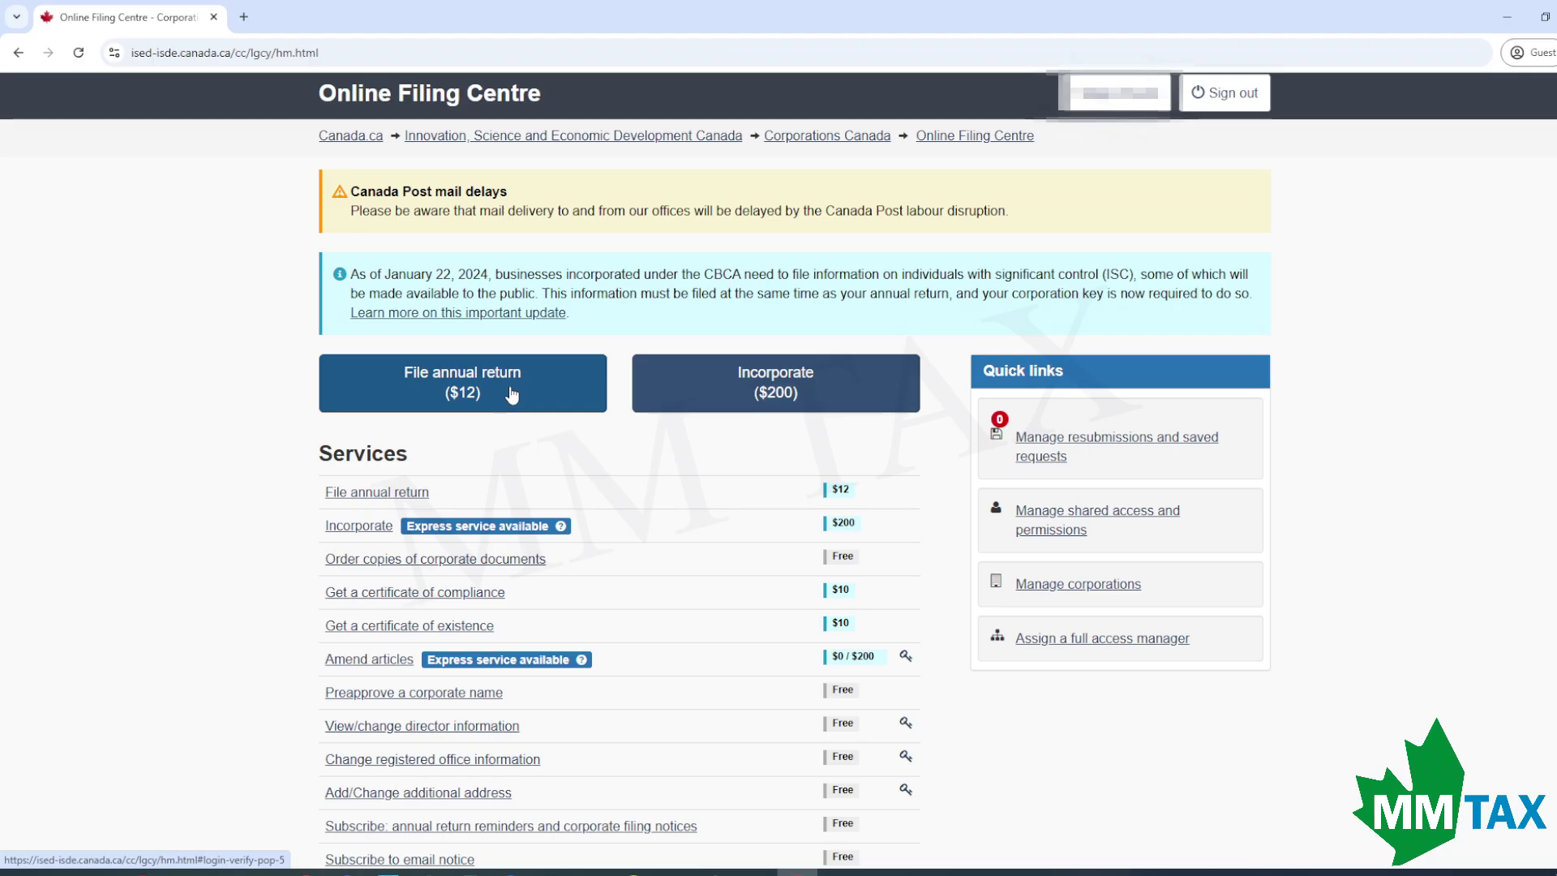
{"action": "left_click", "coordinate": [511, 394]}
Start profile identity verification with 'Take a photo of your ID' and consent to the Interac privacy notice.
{"action": "left_click", "coordinate": [609, 580]}
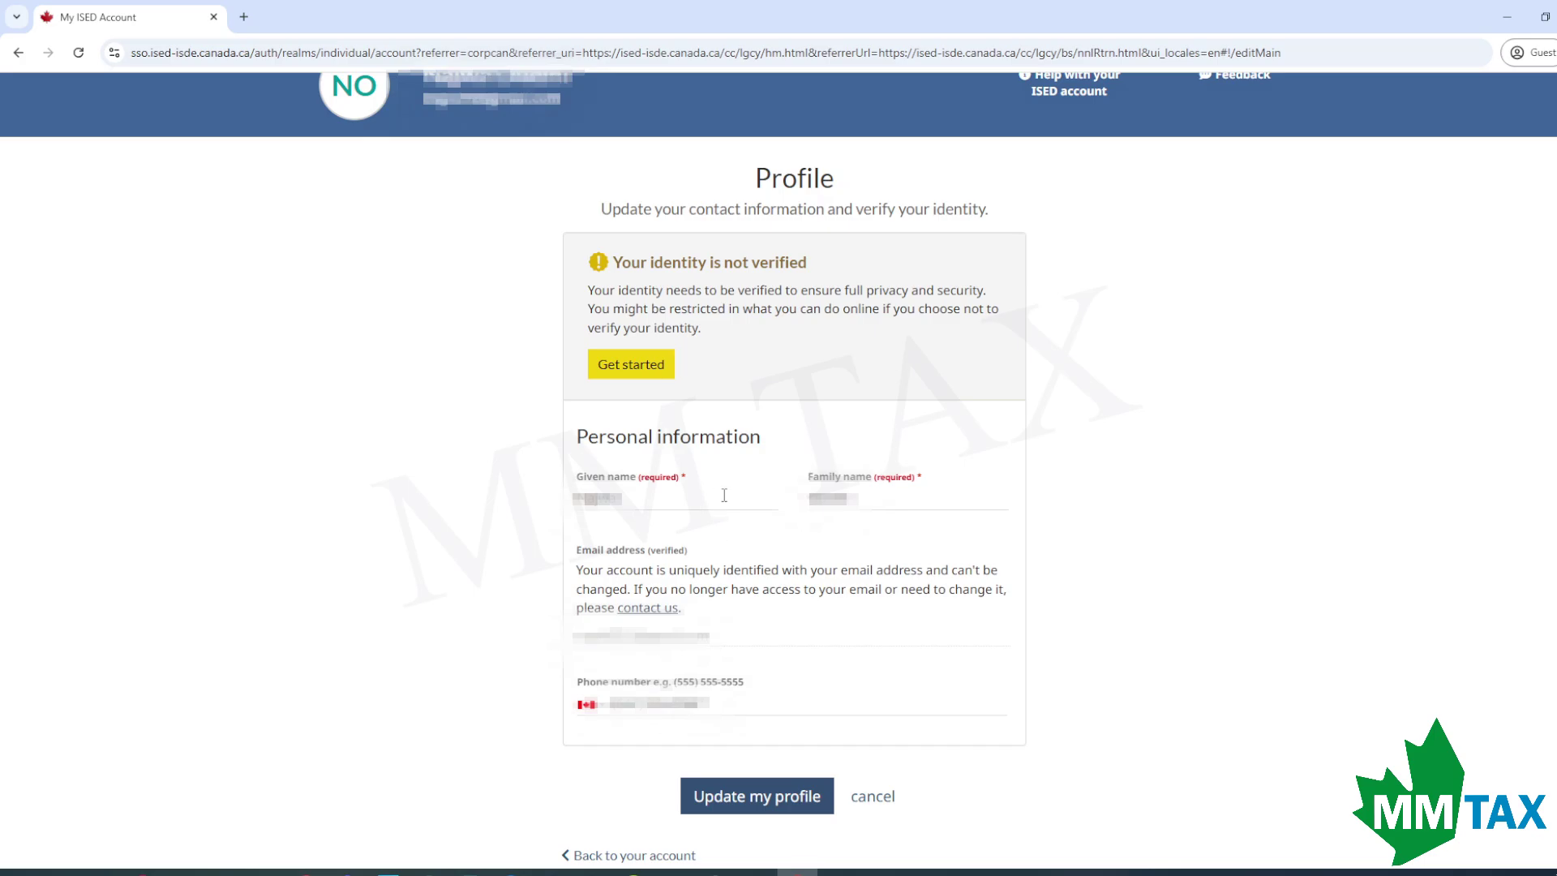
{"action": "scroll", "coordinate": [774, 556], "scroll_direction": "down", "scroll_amount": 1}
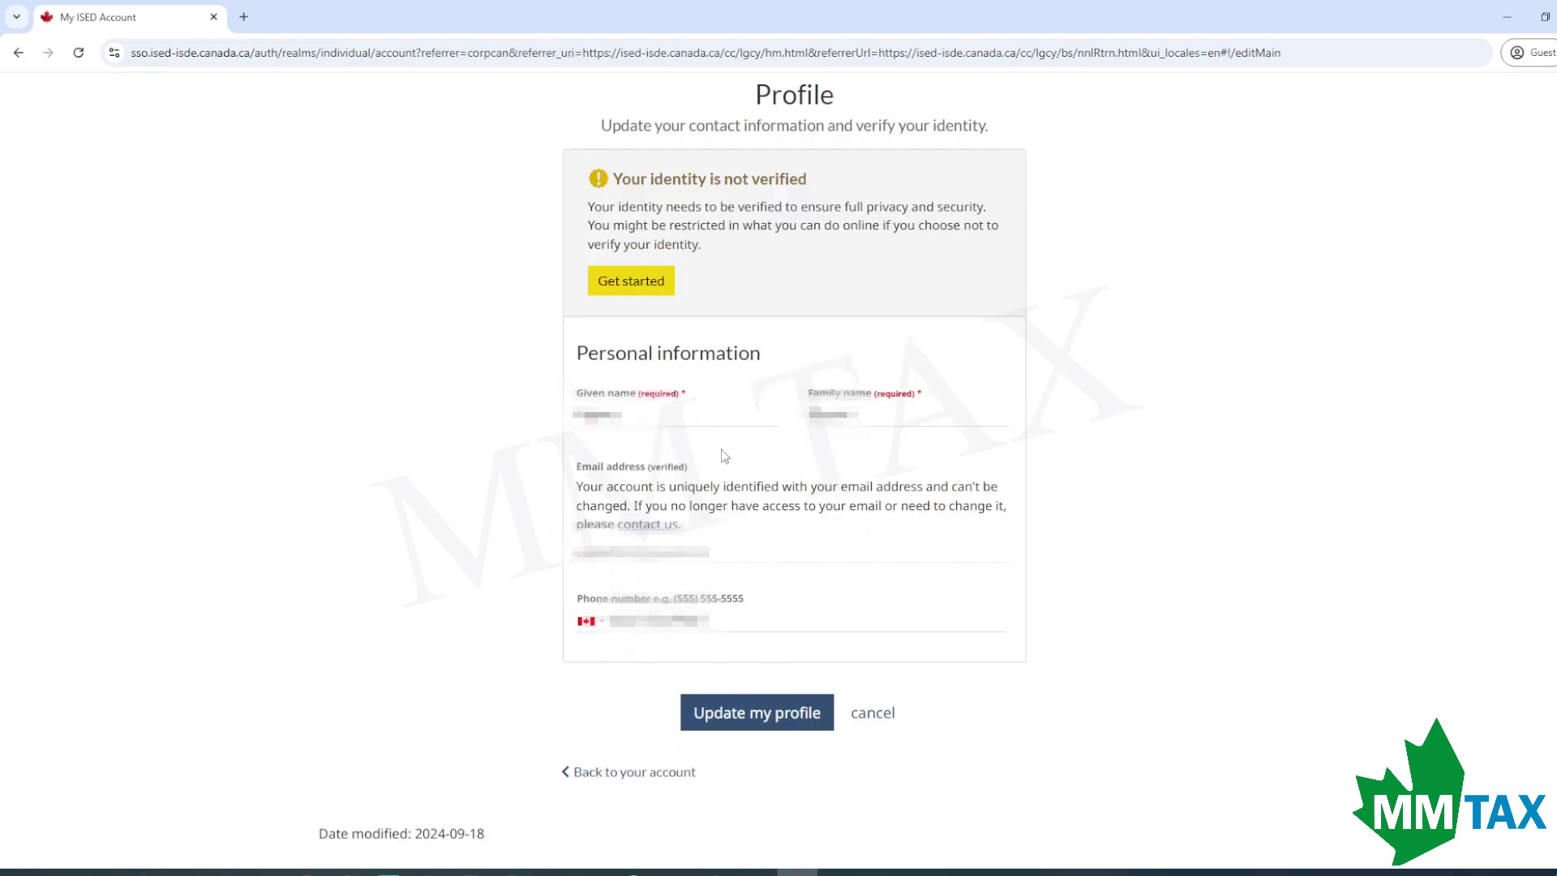
{"action": "left_click", "coordinate": [629, 290]}
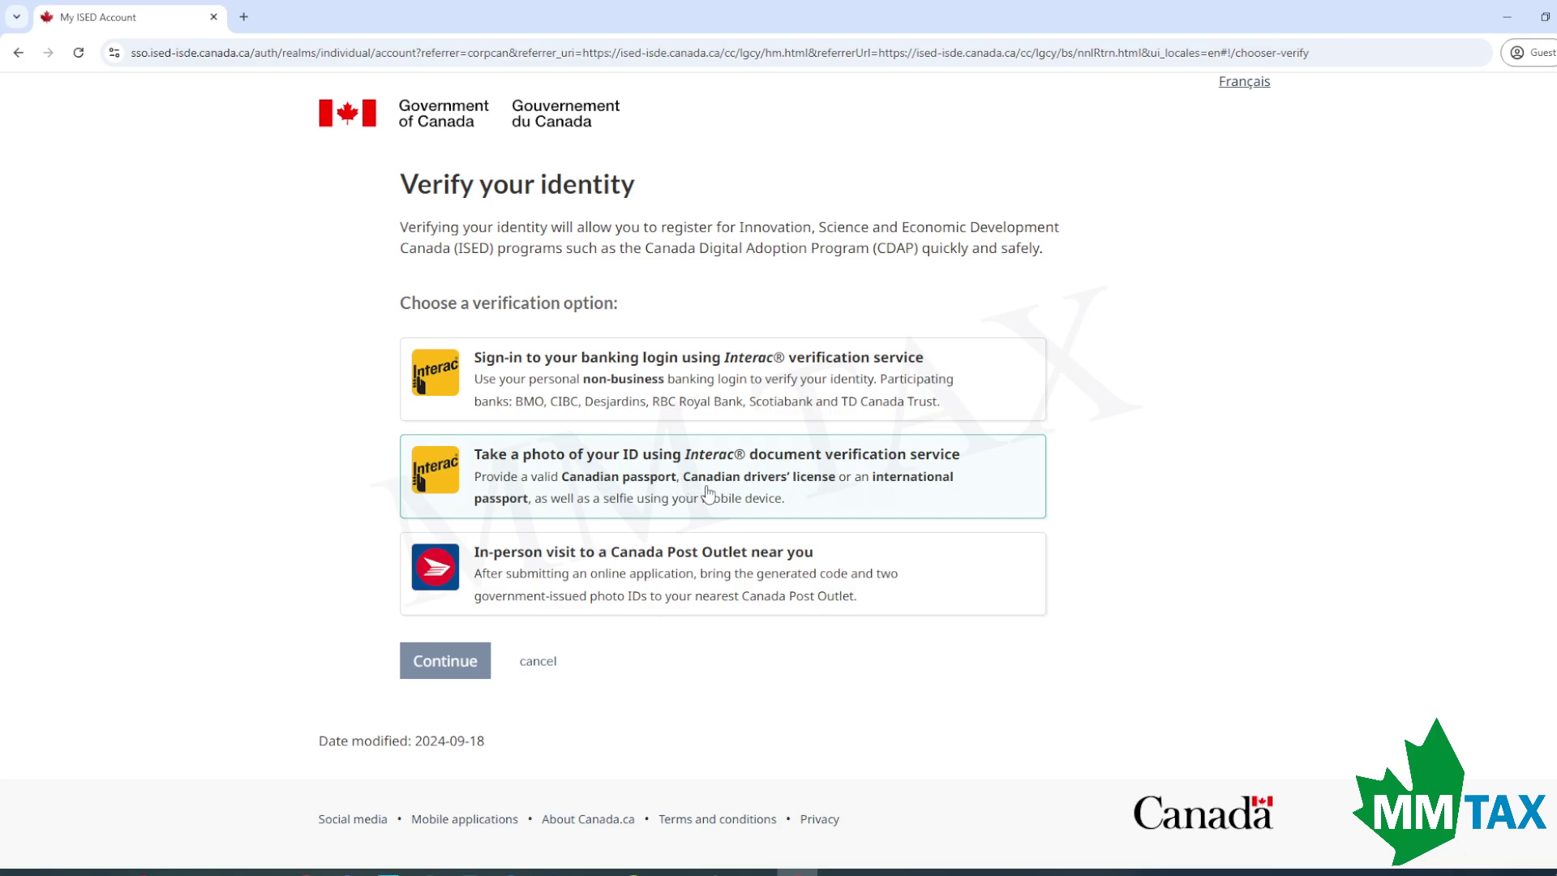
{"action": "left_click", "coordinate": [631, 493]}
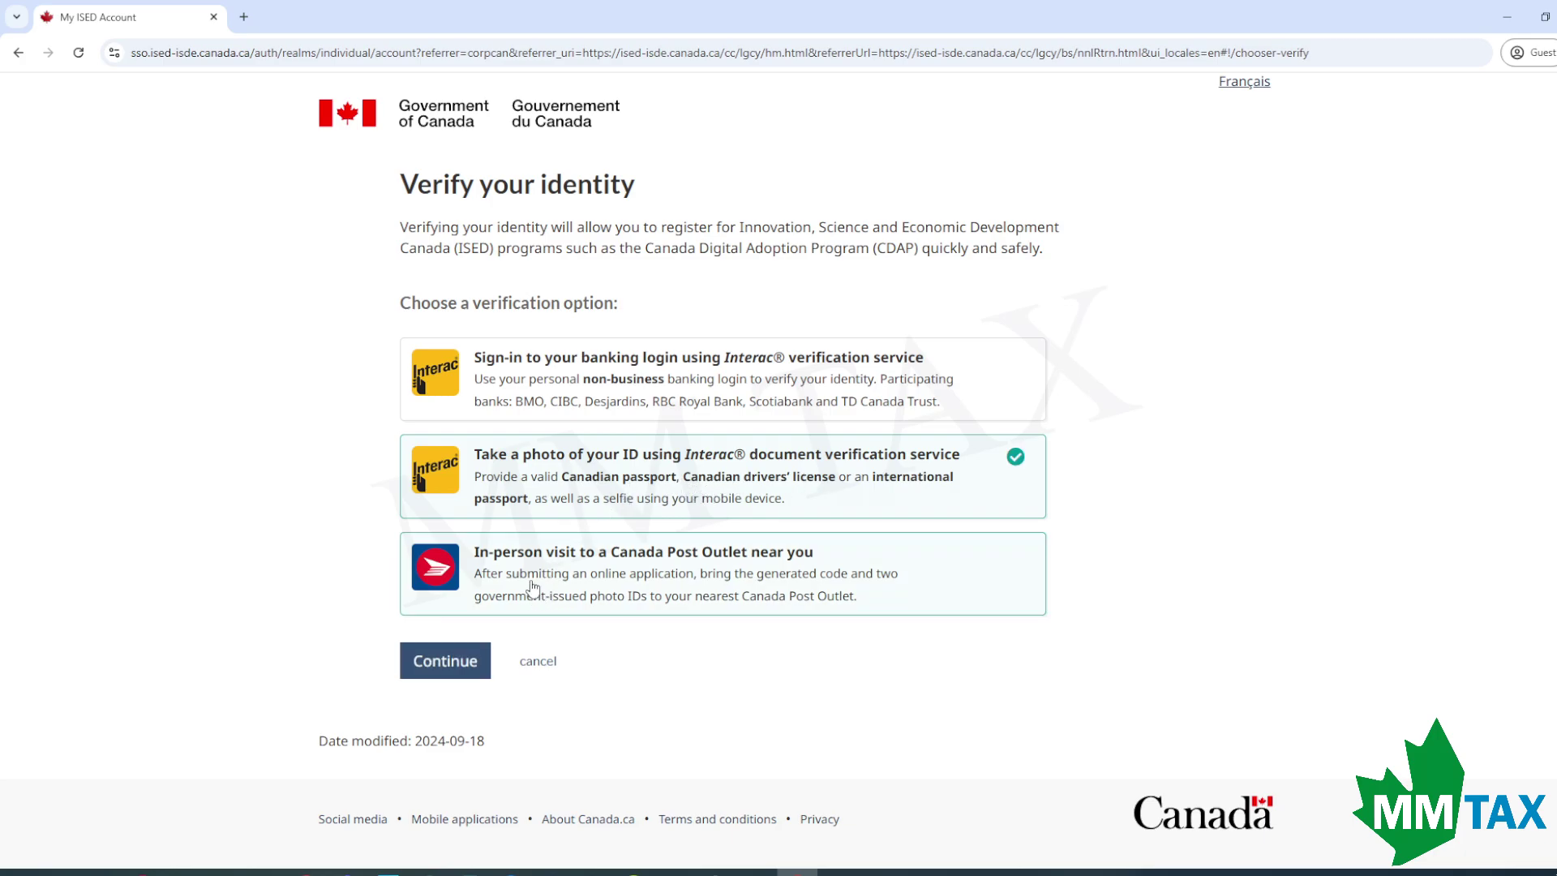
{"action": "left_click", "coordinate": [443, 662]}
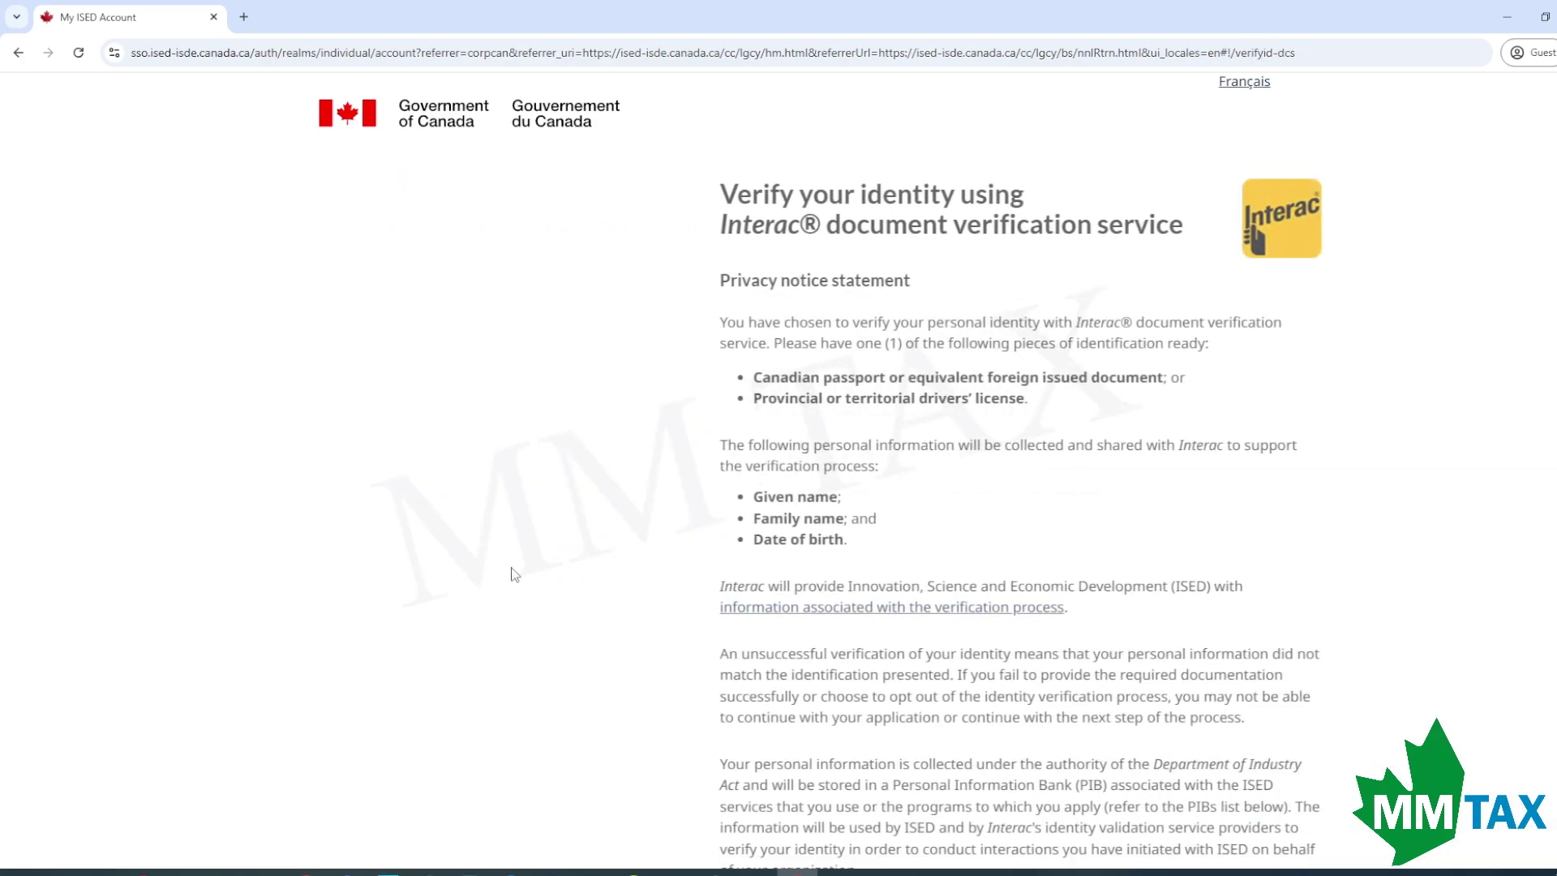
{"action": "scroll", "coordinate": [515, 572], "scroll_direction": "down", "scroll_amount": 10}
{"action": "left_click", "coordinate": [517, 553]}
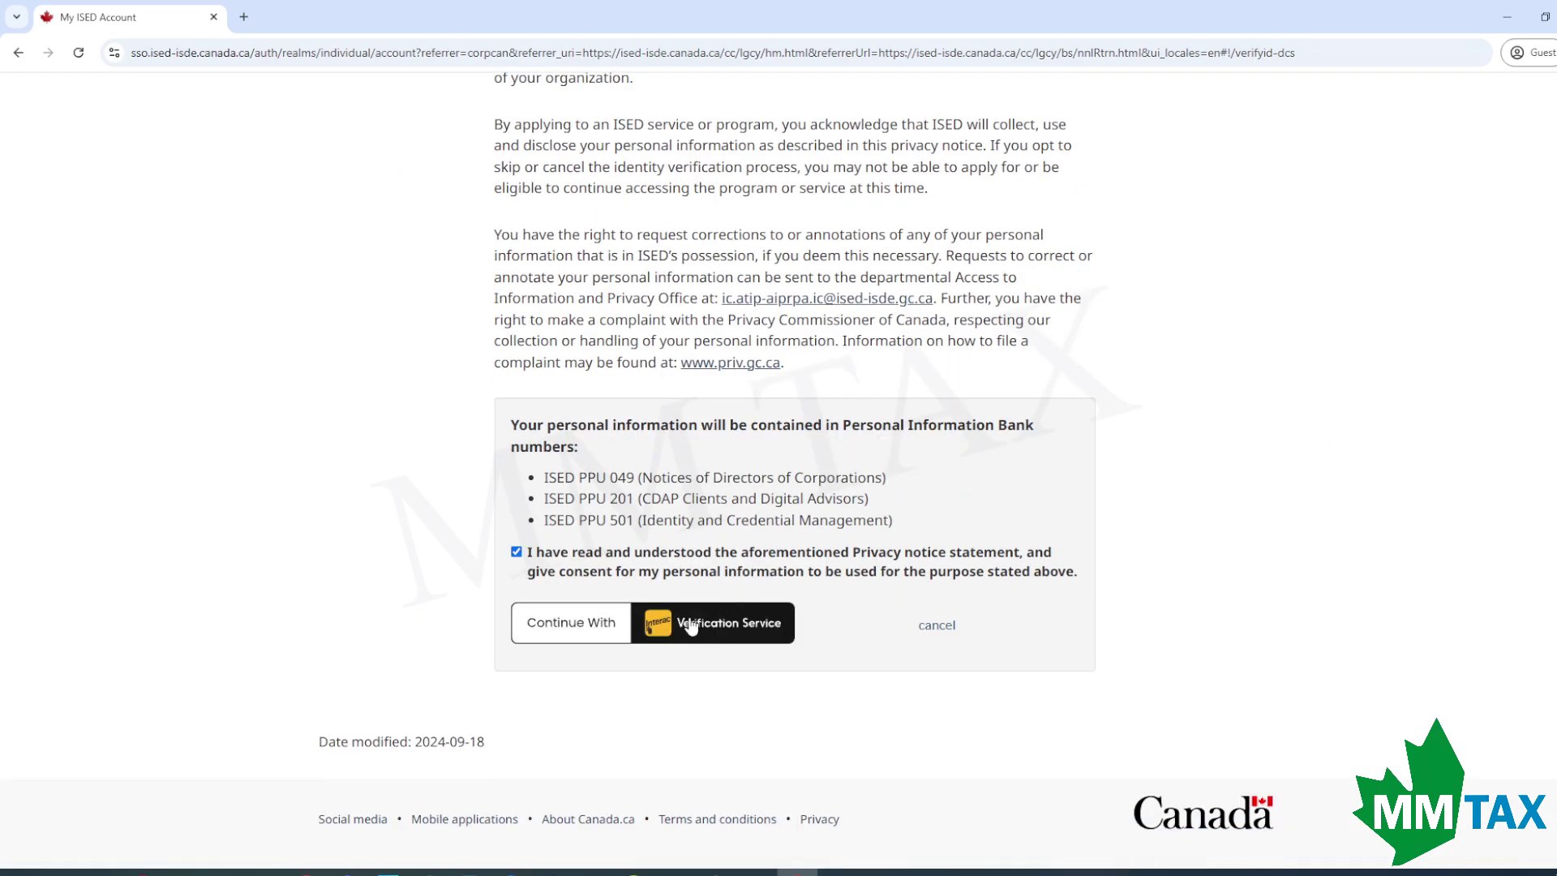
{"action": "left_click", "coordinate": [697, 625]}
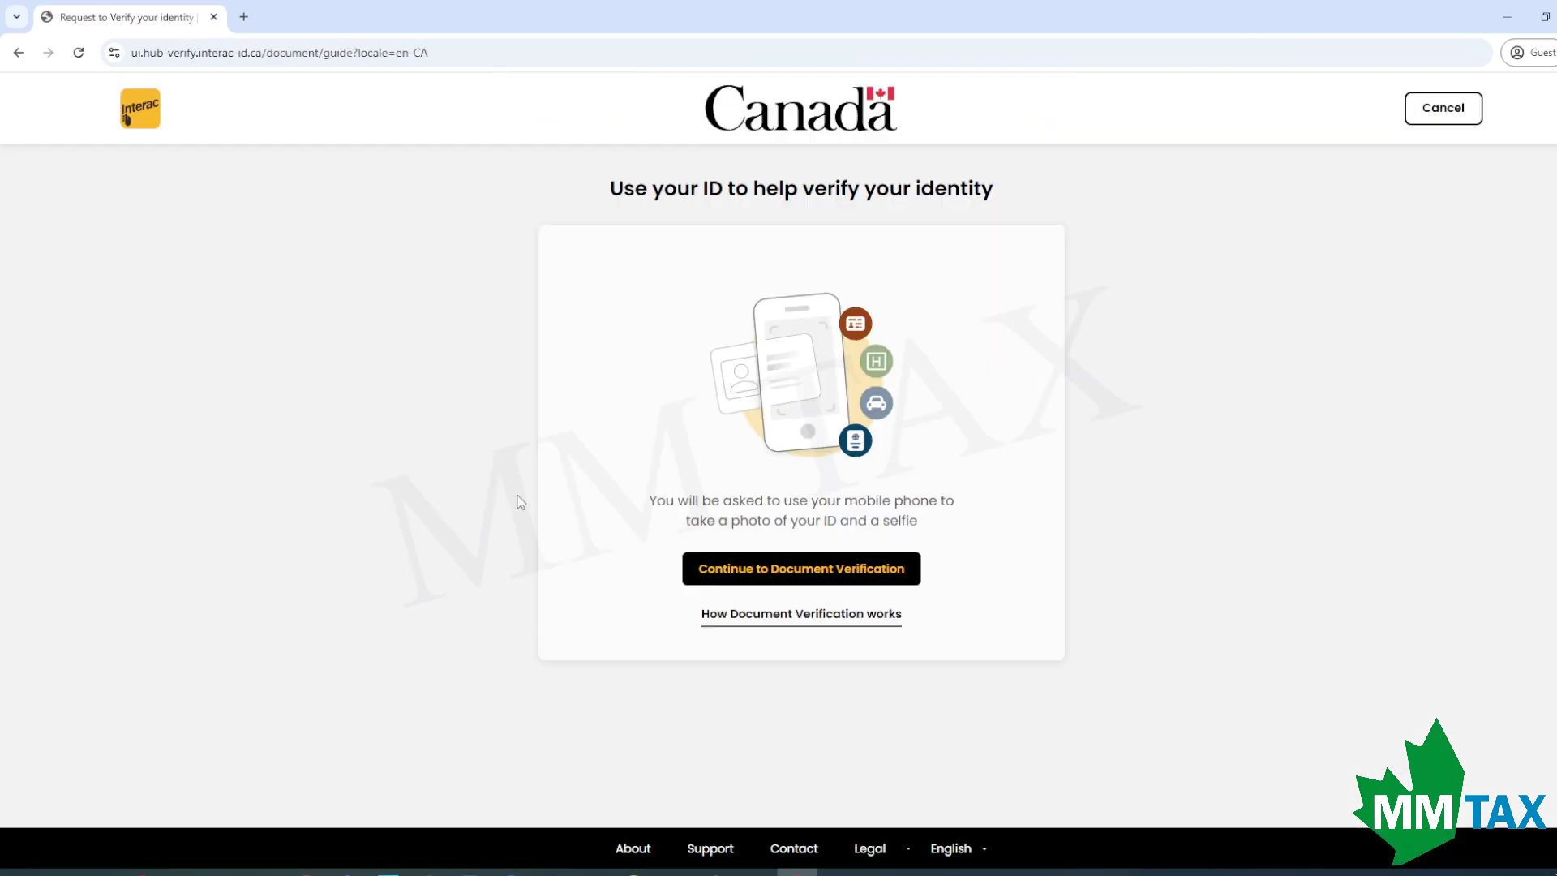
Choose driver's licence as the ID document and agree to the Interac terms.
{"action": "left_click", "coordinate": [799, 572]}
{"action": "left_click", "coordinate": [1026, 344]}
{"action": "left_click", "coordinate": [570, 574]}
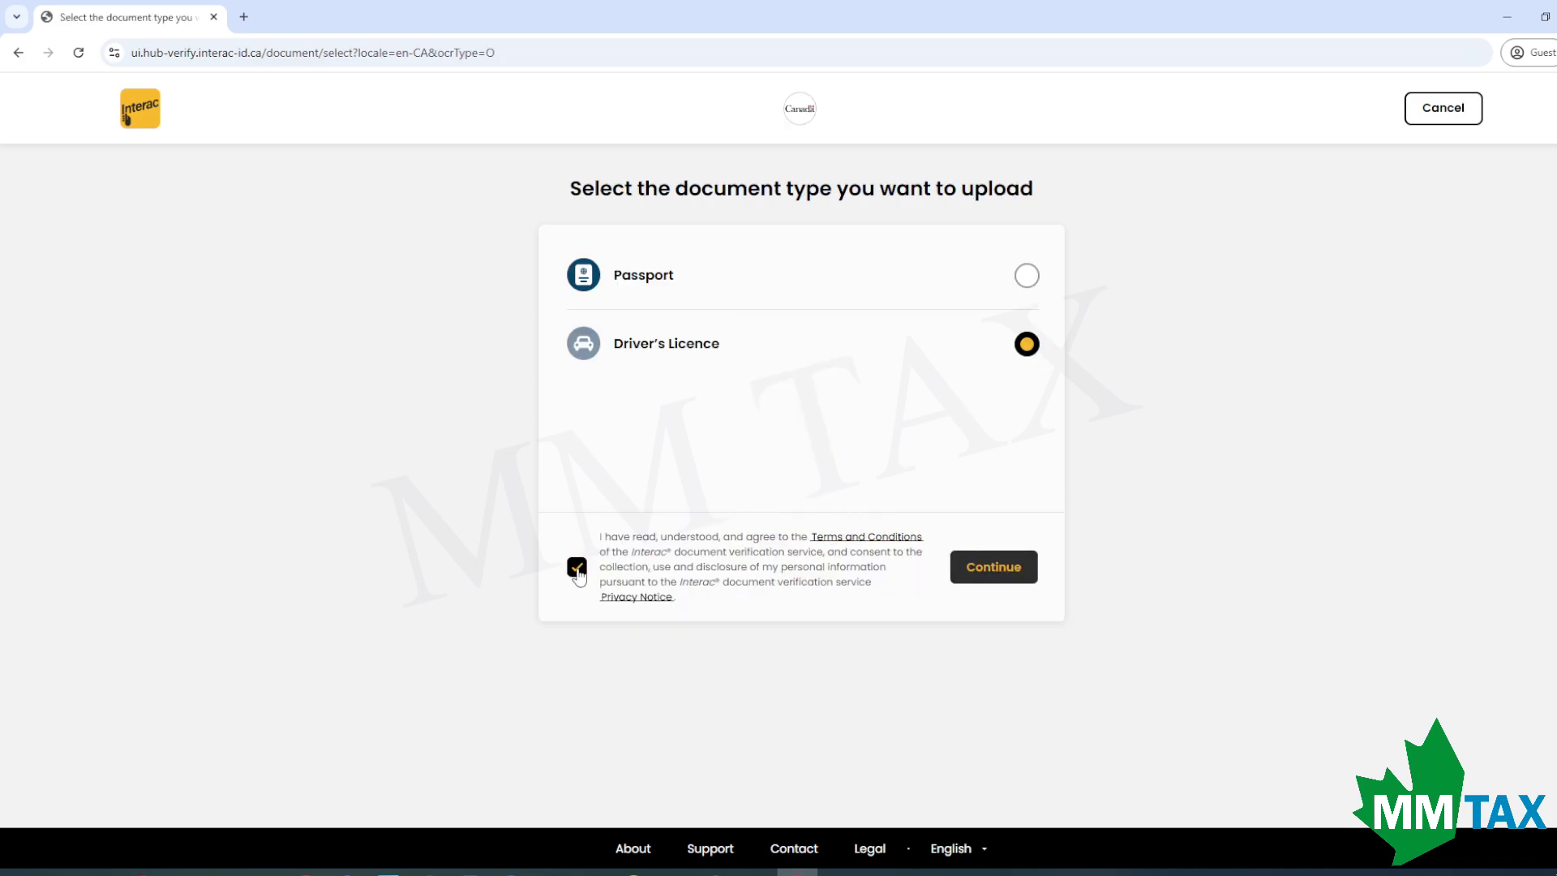
{"action": "left_click", "coordinate": [999, 568]}
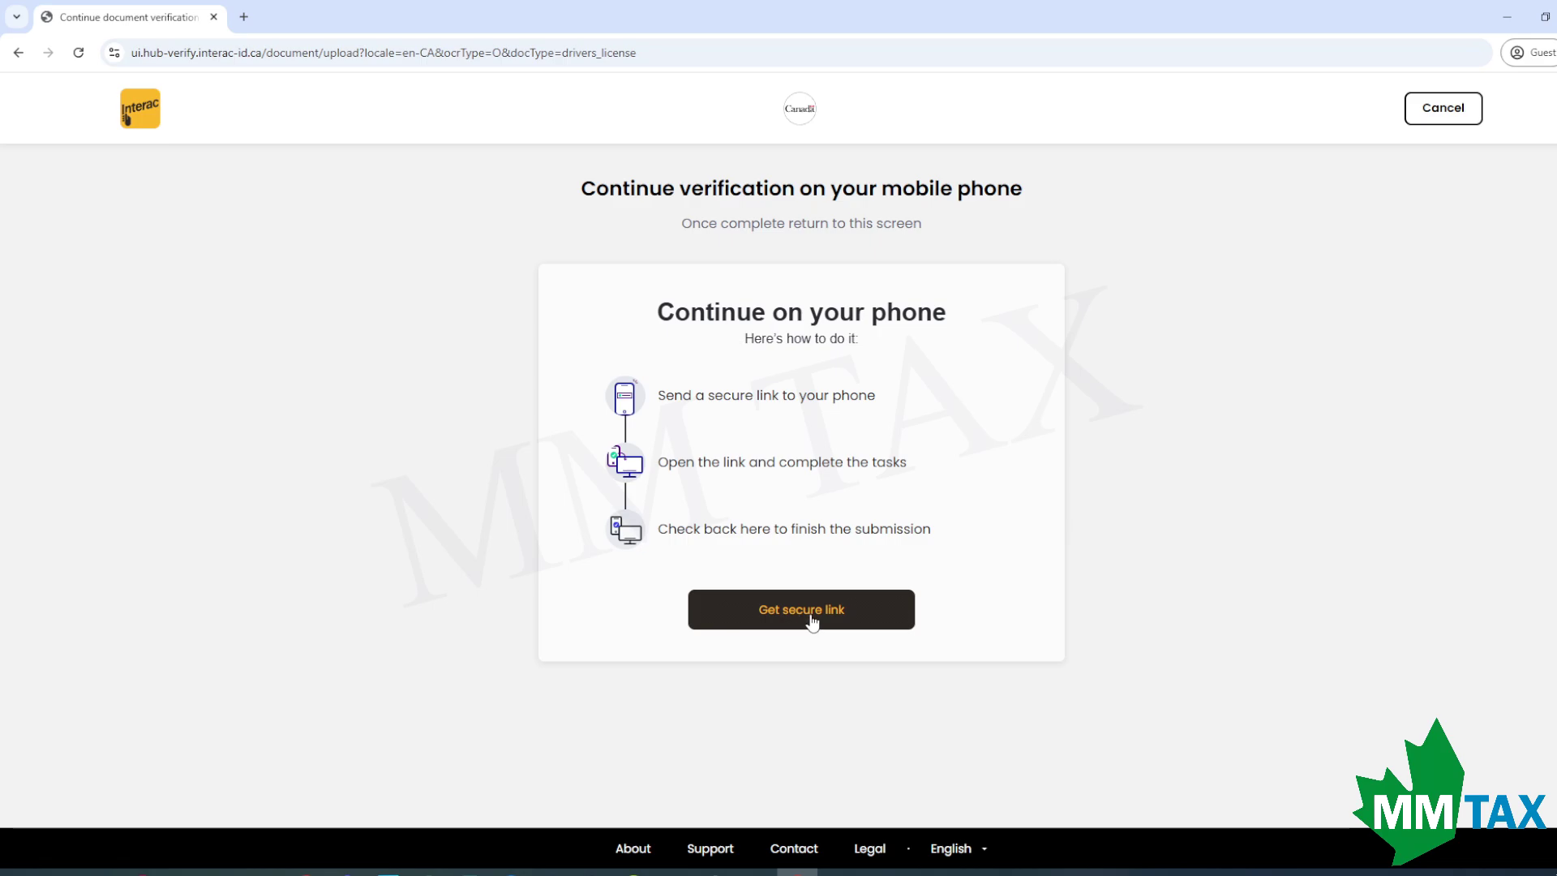
Text the secure link to the mobile number, then submit the uploaded document and selfie.
{"action": "left_click", "coordinate": [811, 624]}
{"action": "left_click", "coordinate": [734, 434]}
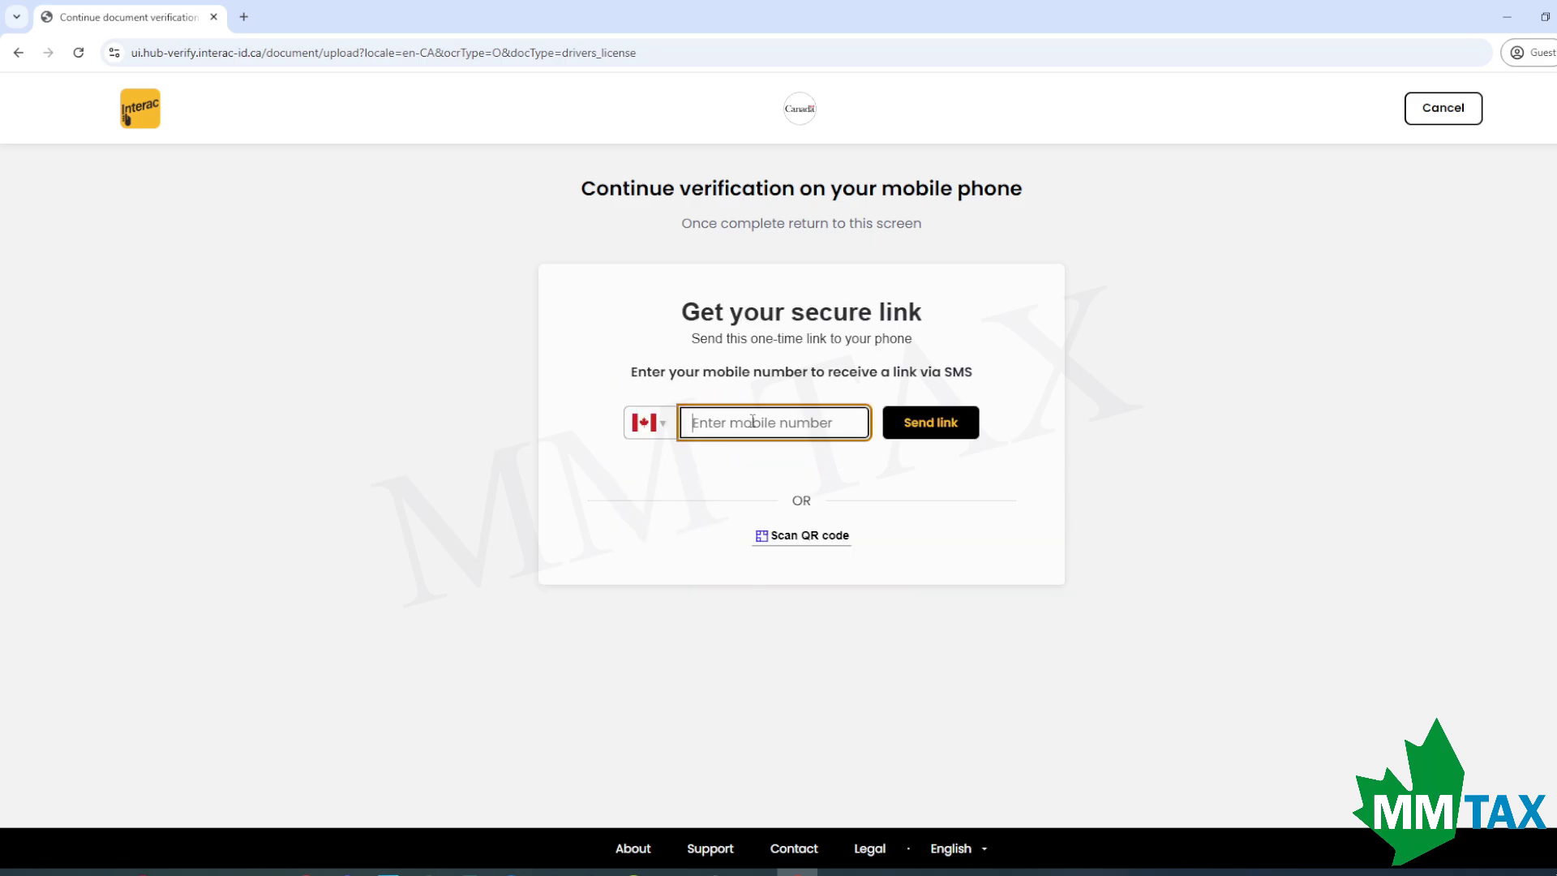
{"action": "type", "text": "416555"}
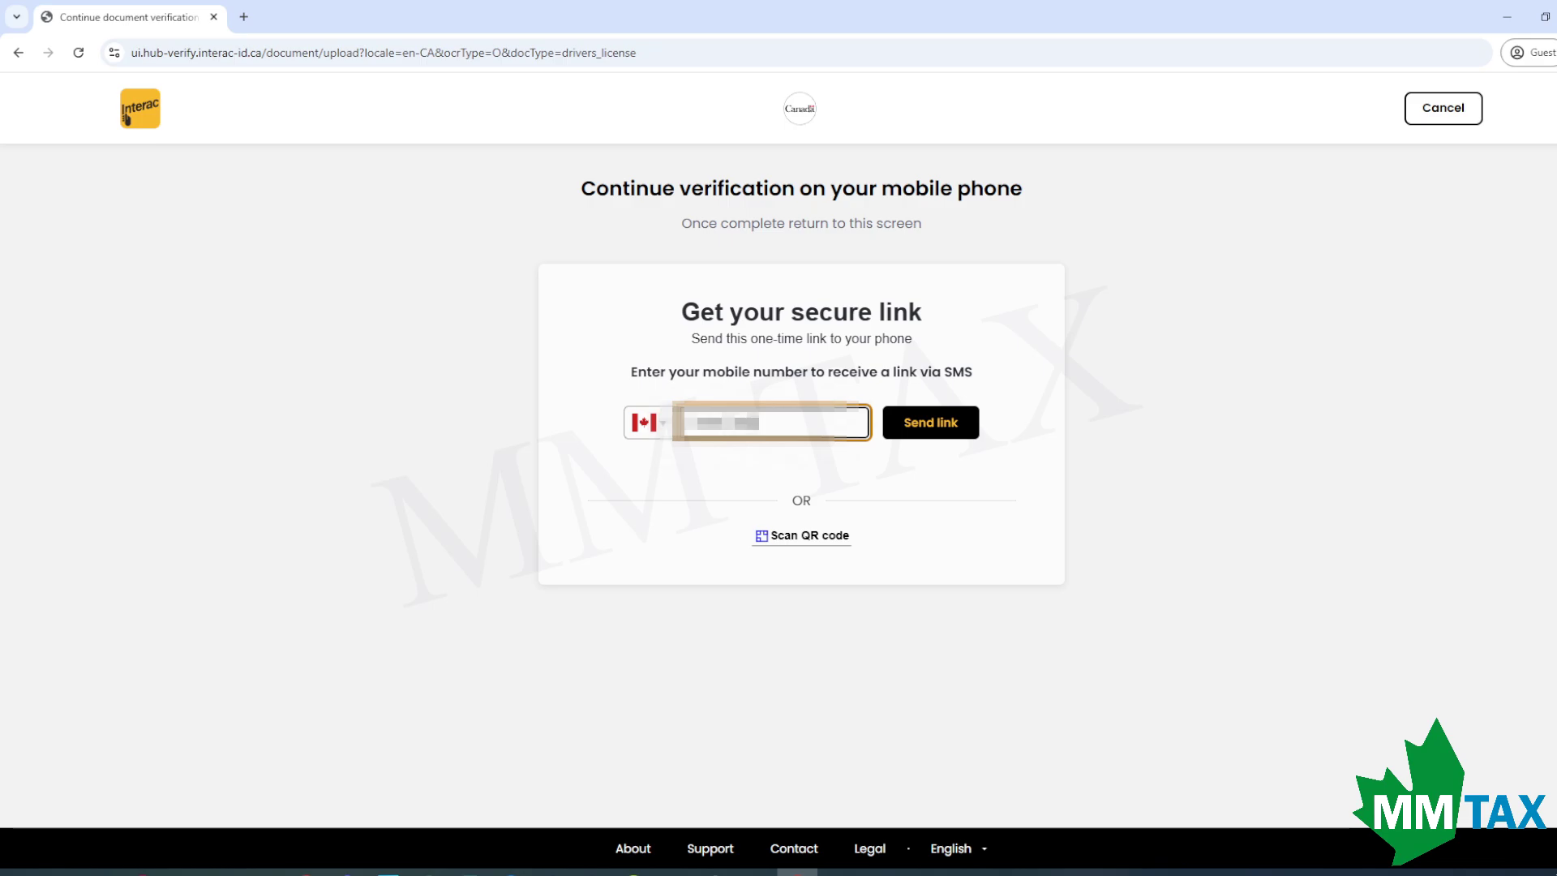
{"action": "key", "text": "Return"}
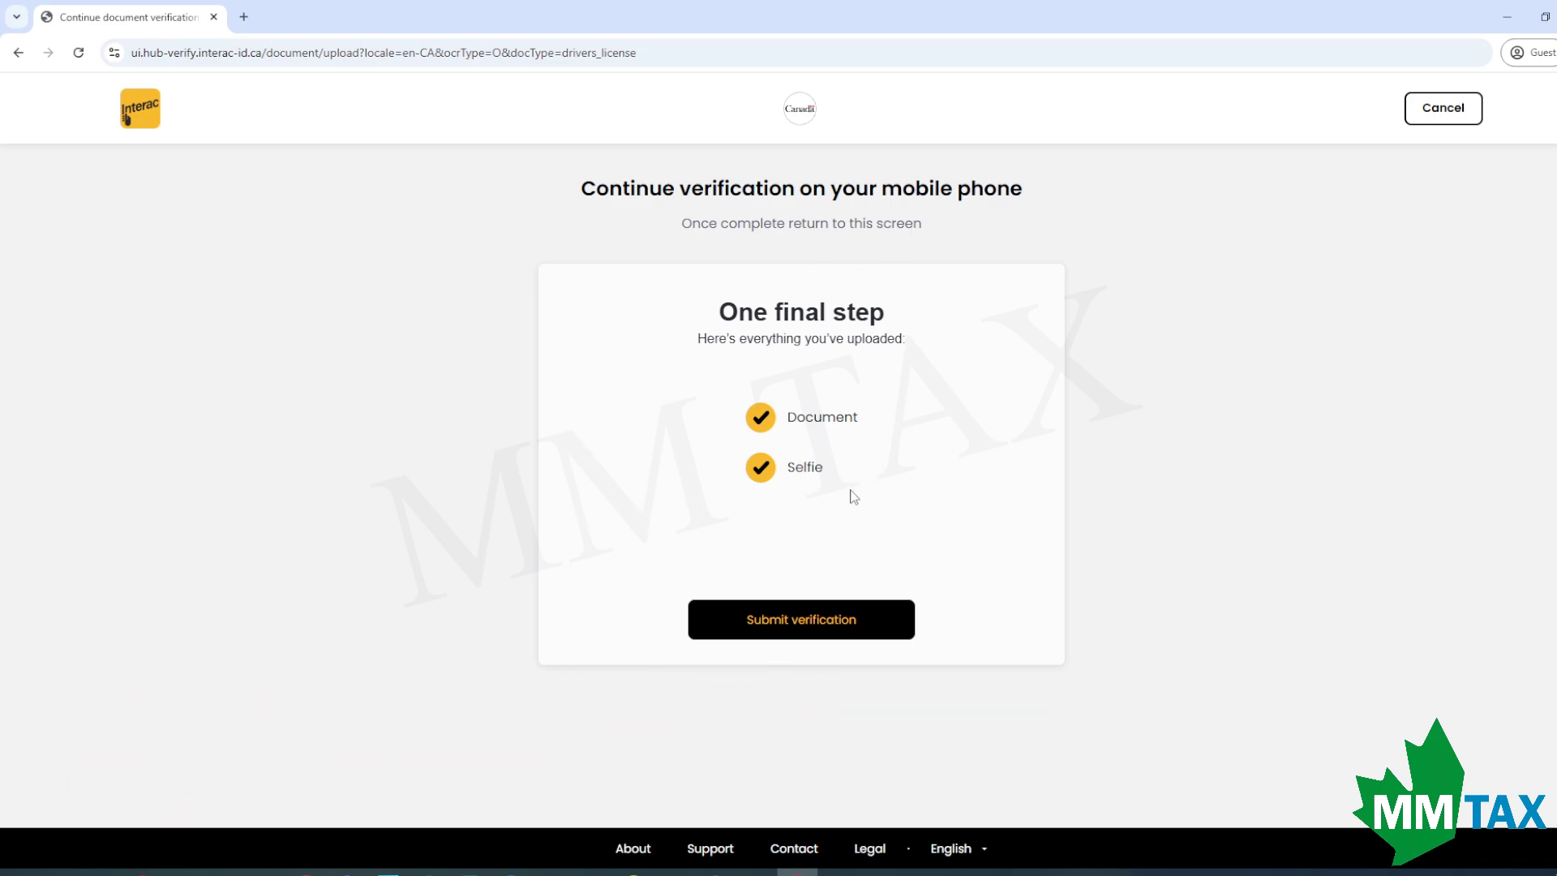
{"action": "left_click", "coordinate": [820, 632]}
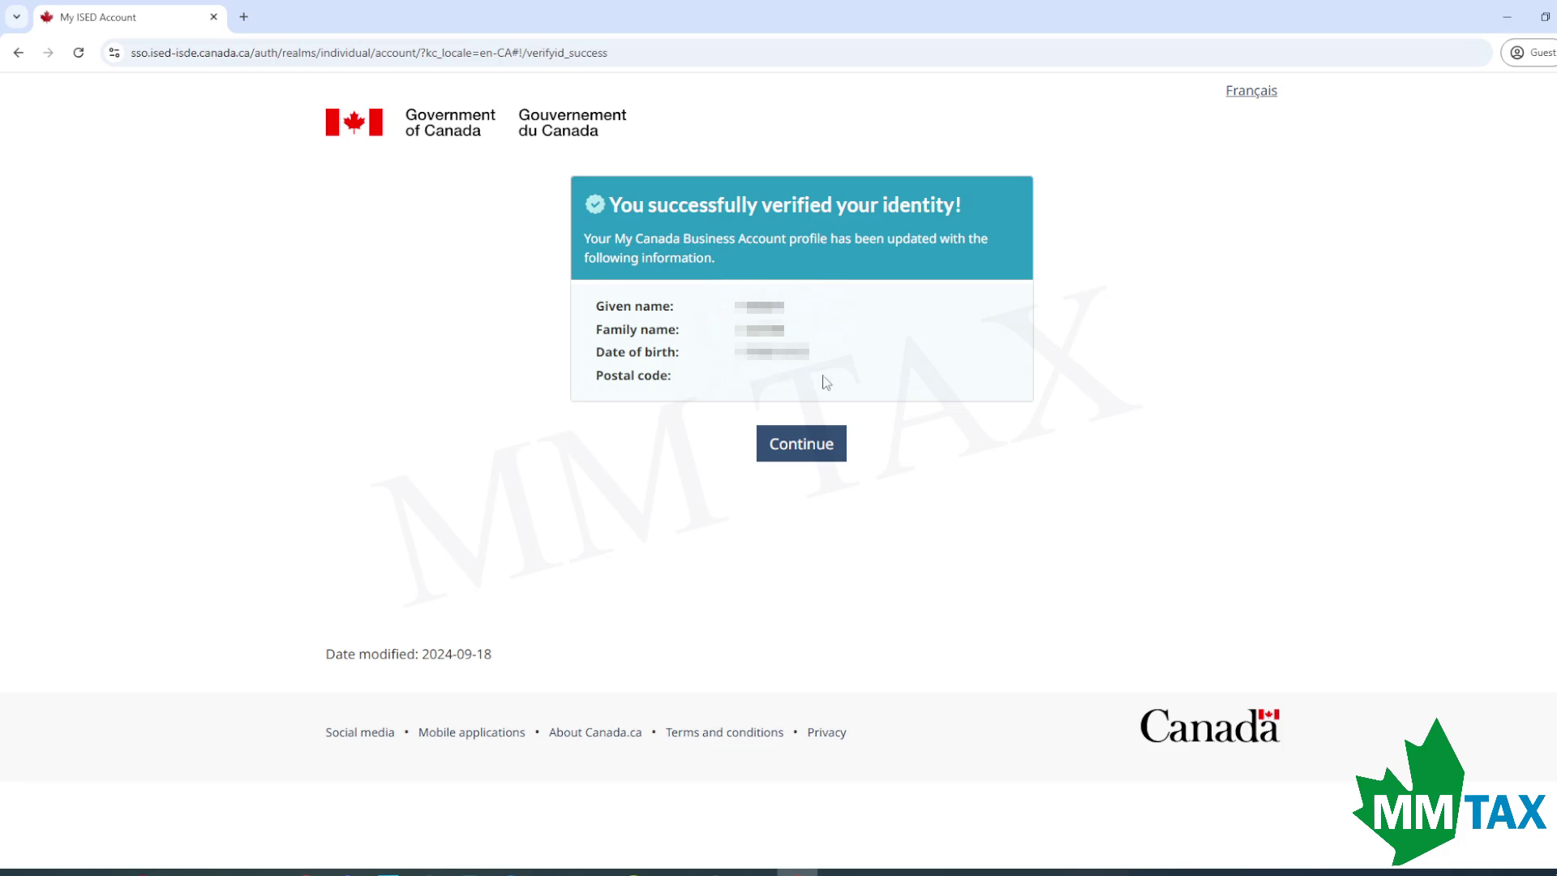
Search for the corporation by its corporation number and proceed with the active result.
{"action": "left_click", "coordinate": [813, 458]}
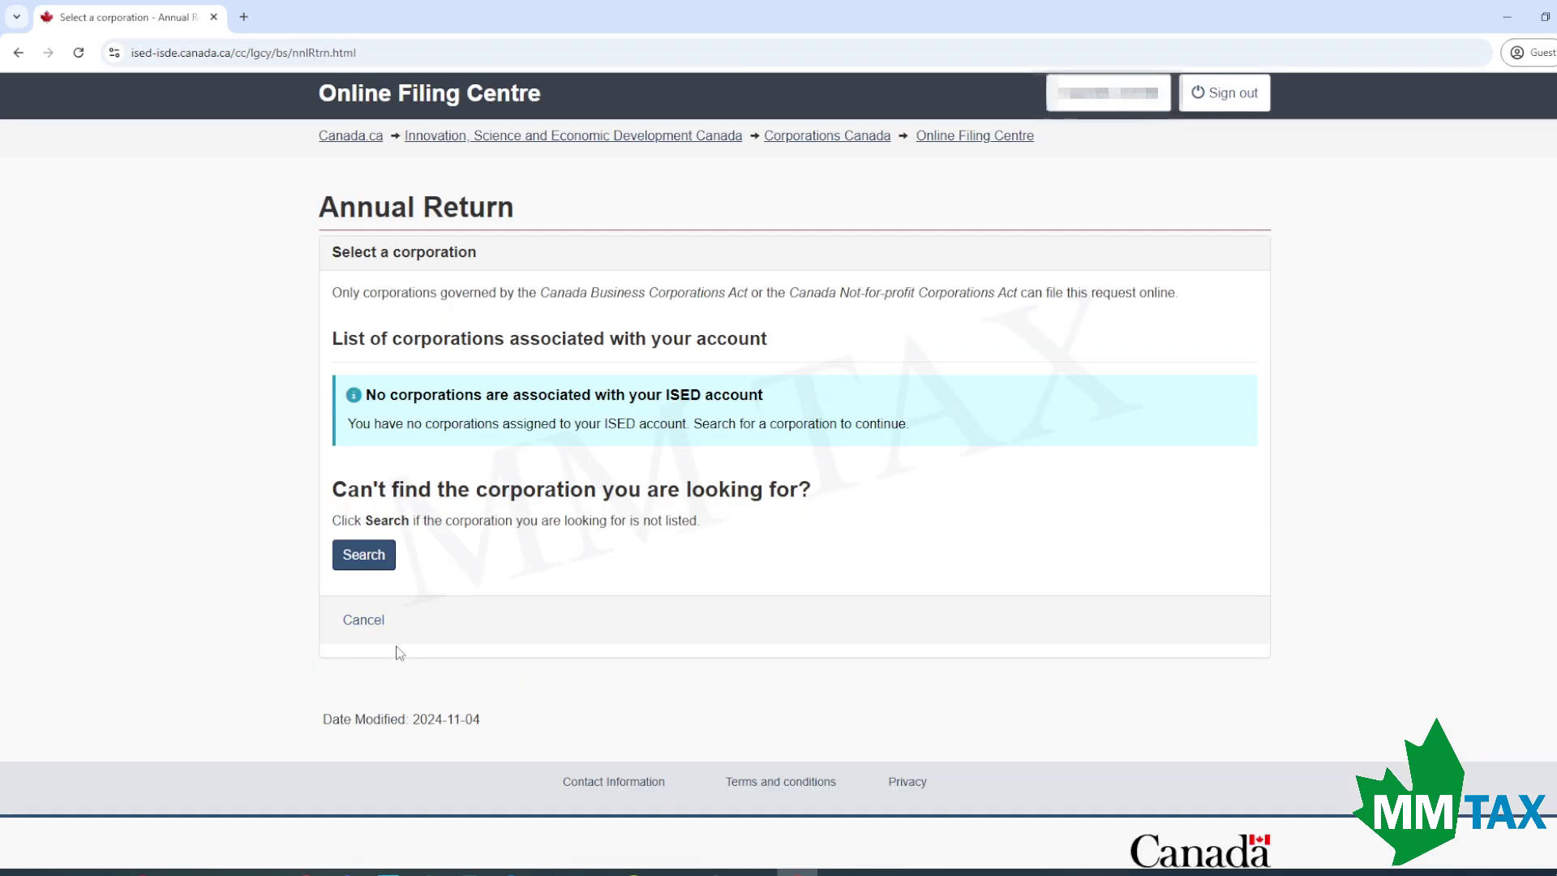
{"action": "left_click", "coordinate": [365, 555]}
{"action": "left_click", "coordinate": [438, 442]}
{"action": "type", "text": "1234567890"}
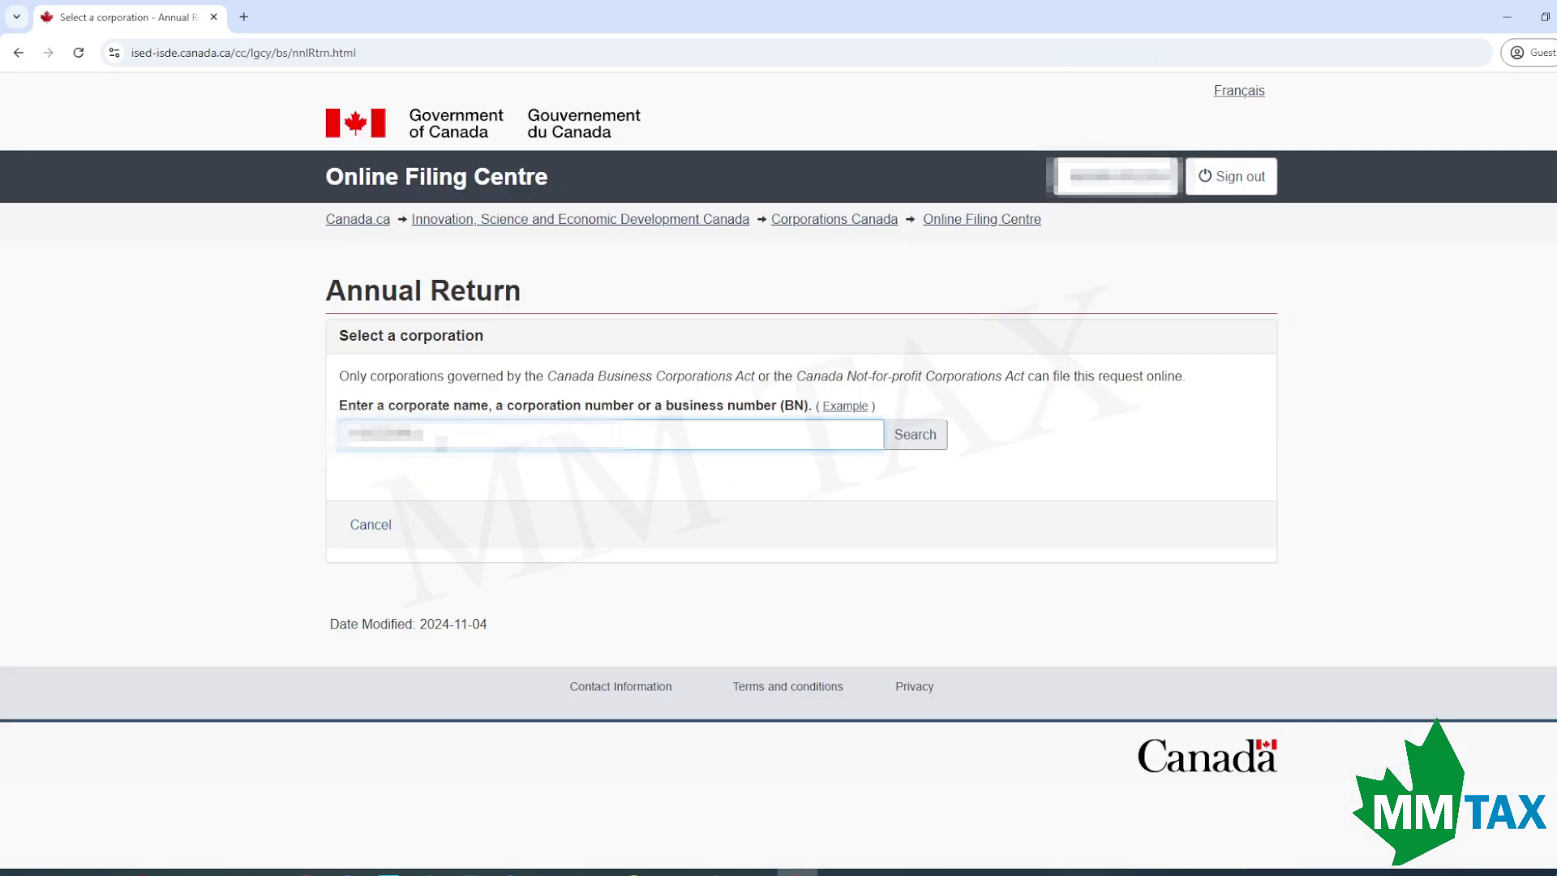
{"action": "key", "text": "Return"}
{"action": "scroll", "coordinate": [453, 568], "scroll_direction": "down", "scroll_amount": 3}
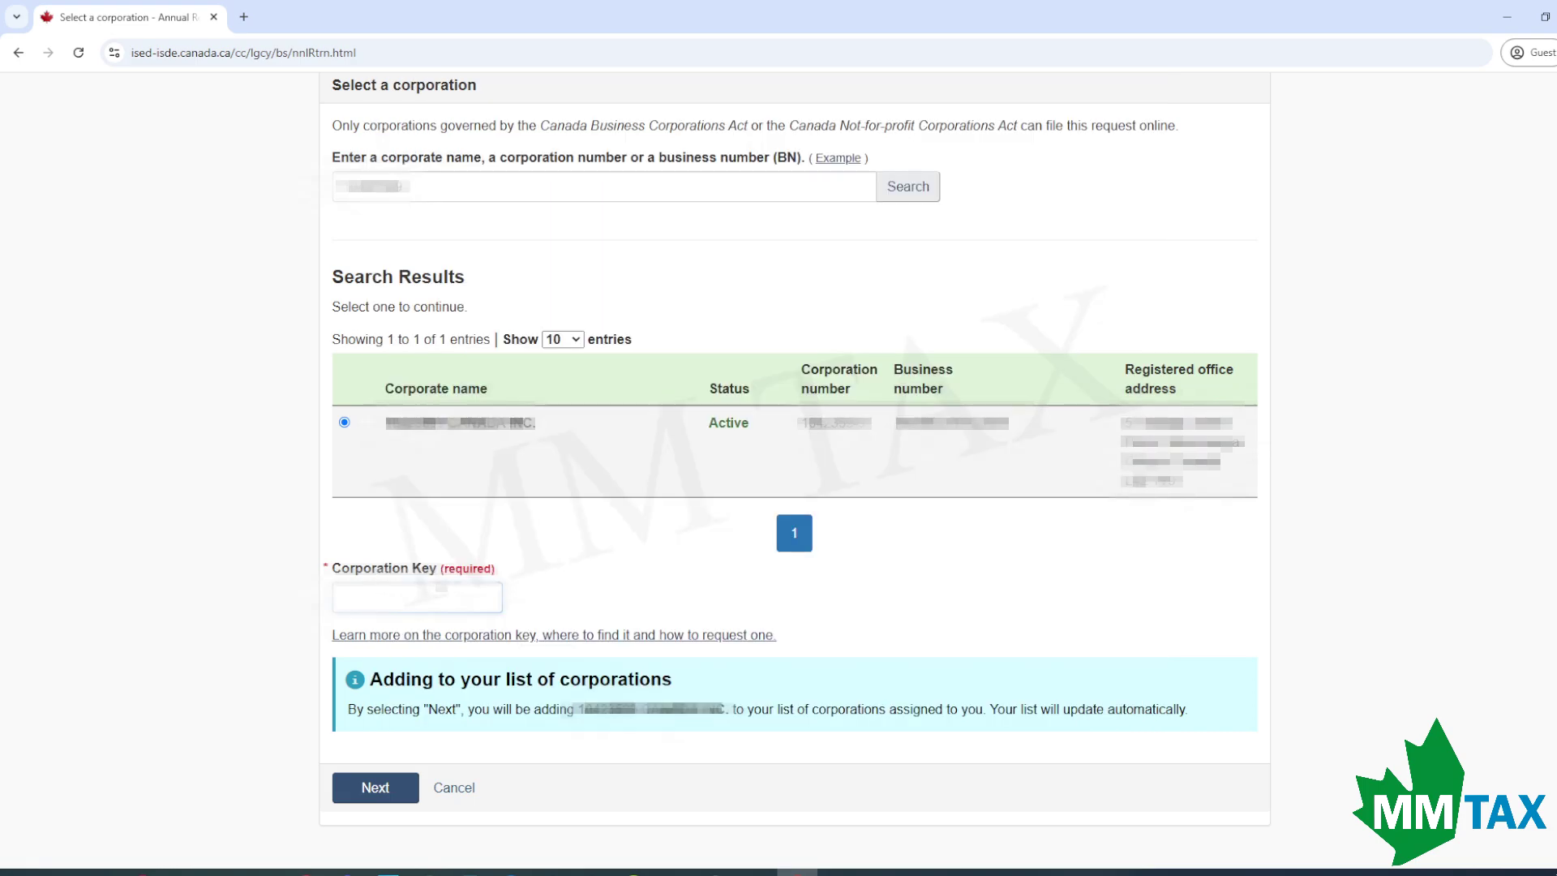
{"action": "left_click", "coordinate": [398, 793]}
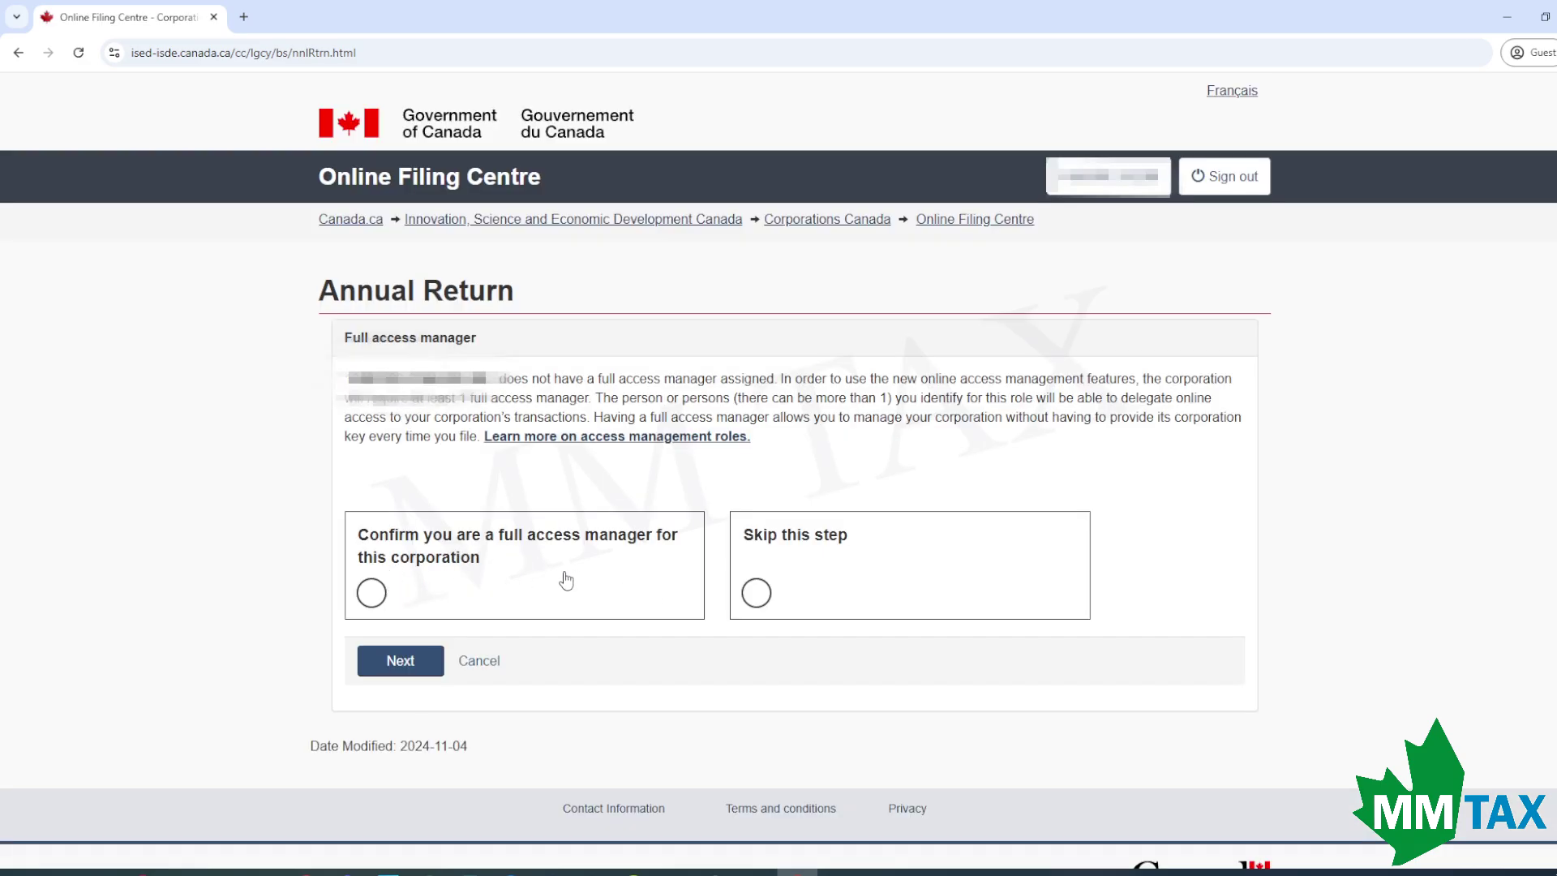
Confirm being the full access manager and OK the Annual filing significant-control notice.
{"action": "left_click", "coordinate": [504, 583]}
{"action": "left_click", "coordinate": [401, 661]}
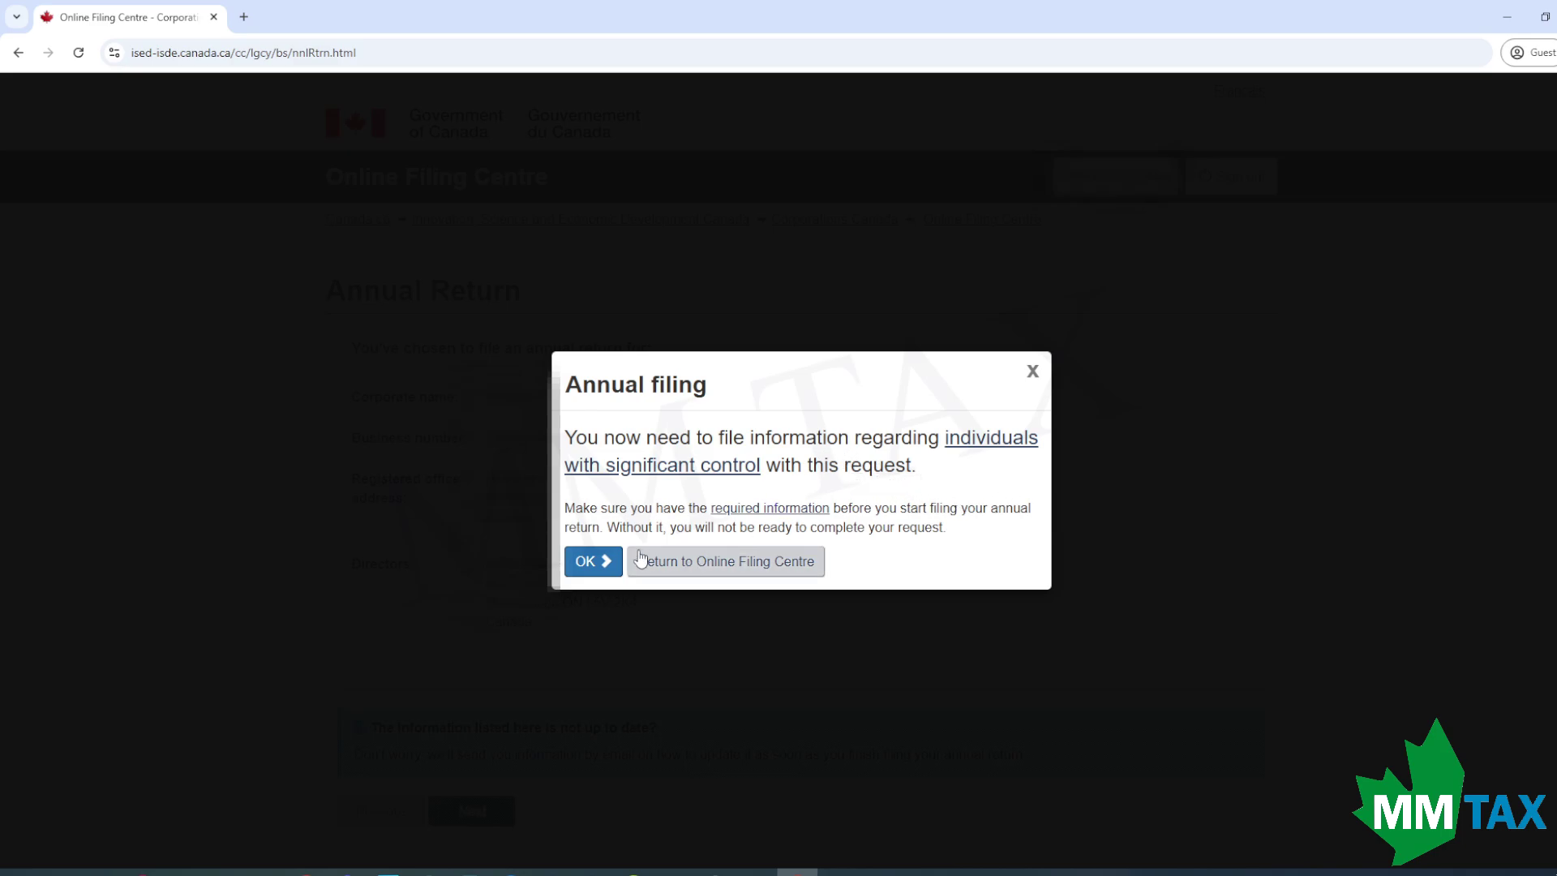
{"action": "left_click", "coordinate": [593, 566]}
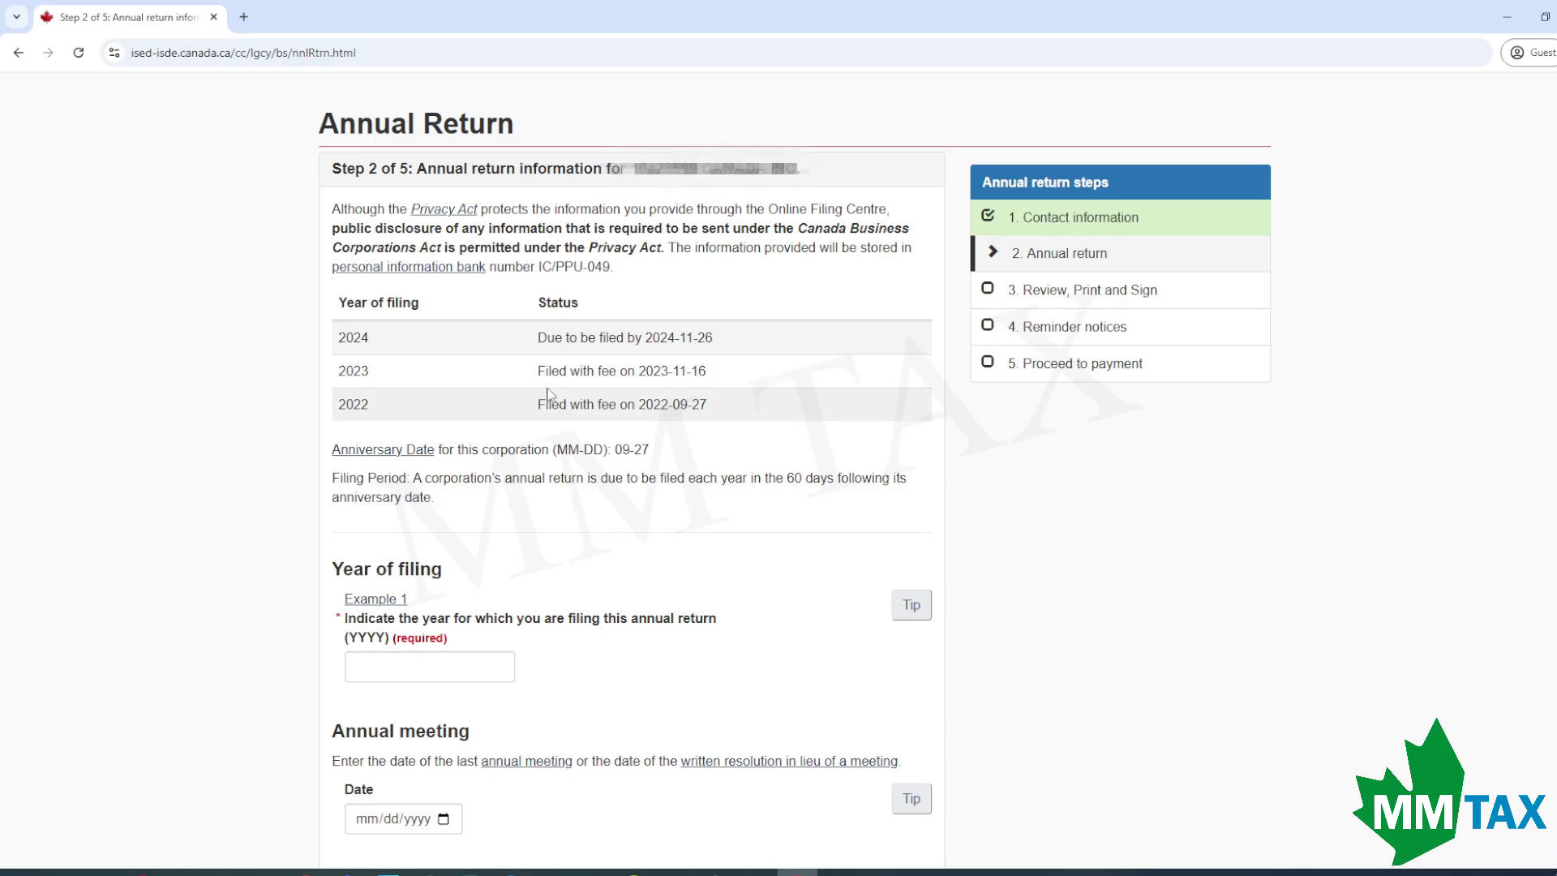
Enter 2024 as the year of filing and 09/27/2024 as the annual meeting date.
{"action": "scroll", "coordinate": [604, 477], "scroll_direction": "down", "scroll_amount": 1}
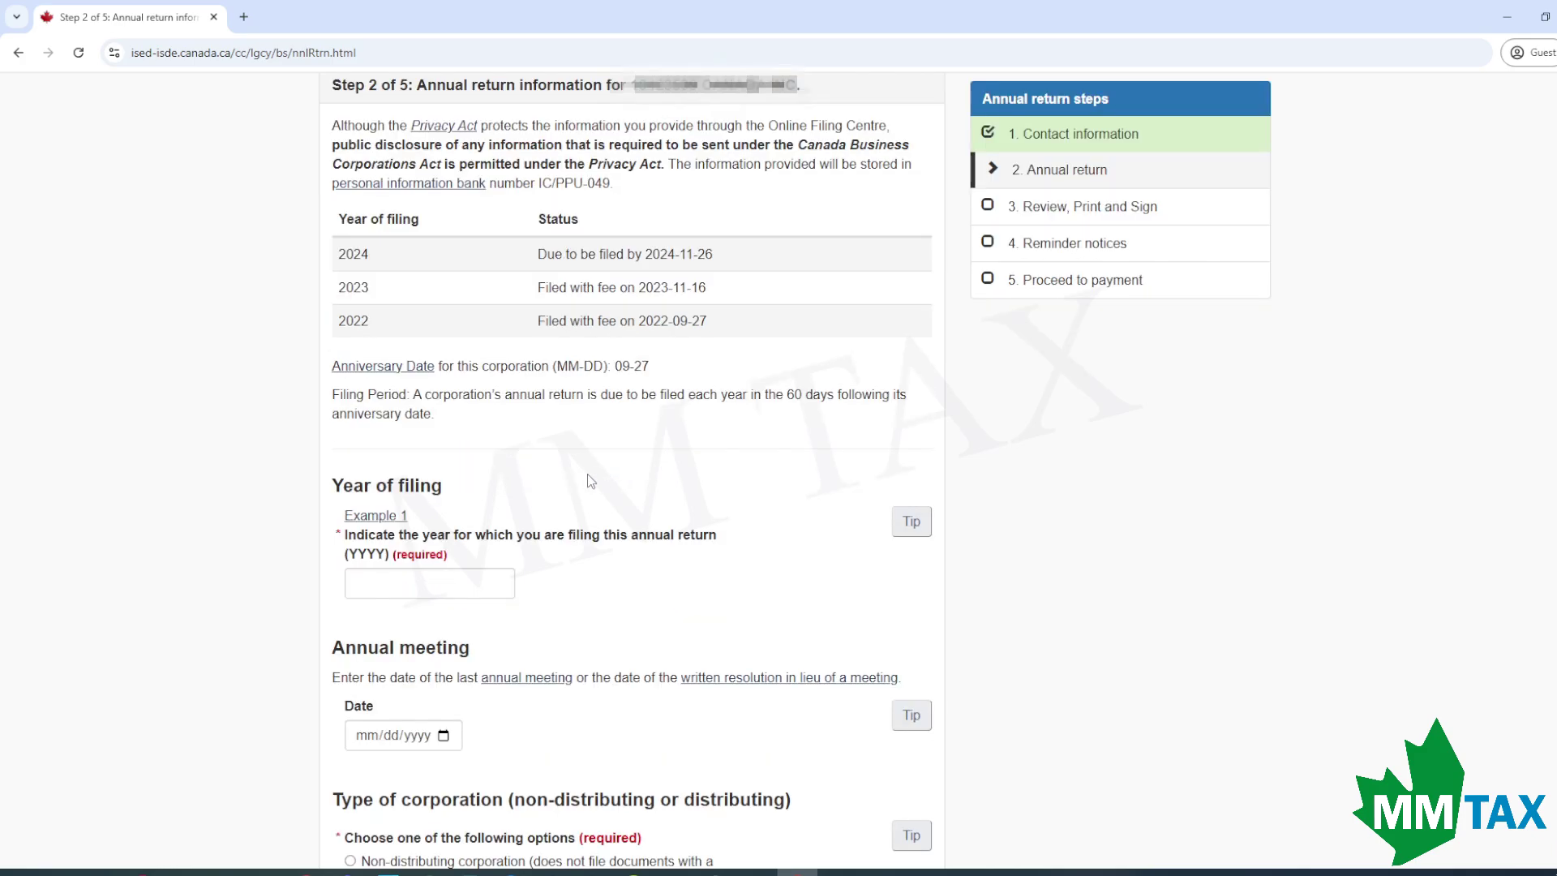
{"action": "scroll", "coordinate": [590, 481], "scroll_direction": "down", "scroll_amount": 1}
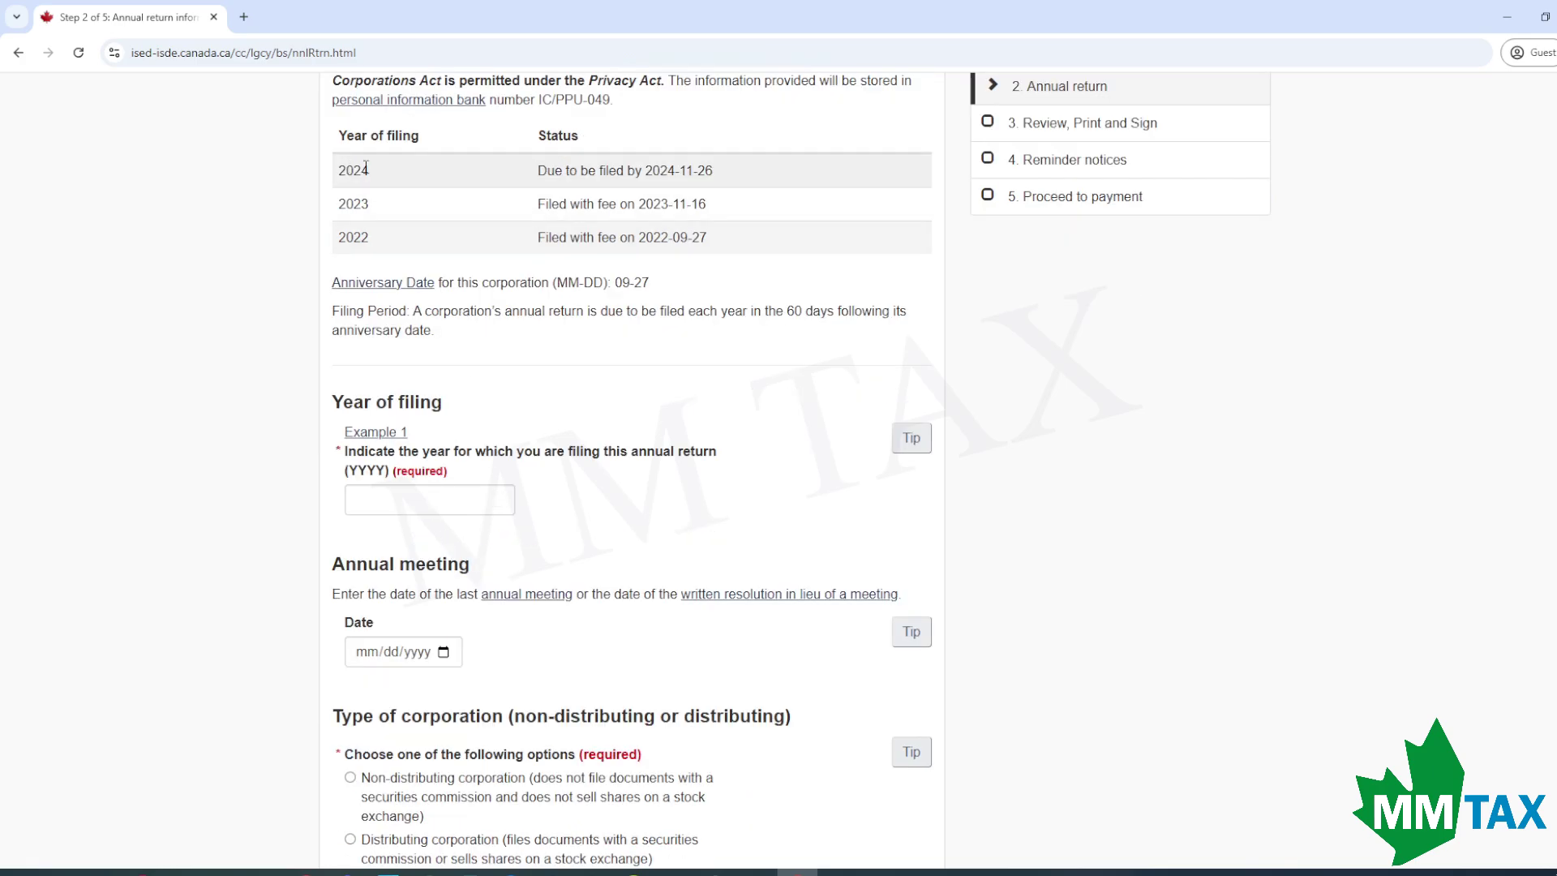
{"action": "left_click", "coordinate": [413, 497]}
{"action": "type", "text": "2024"}
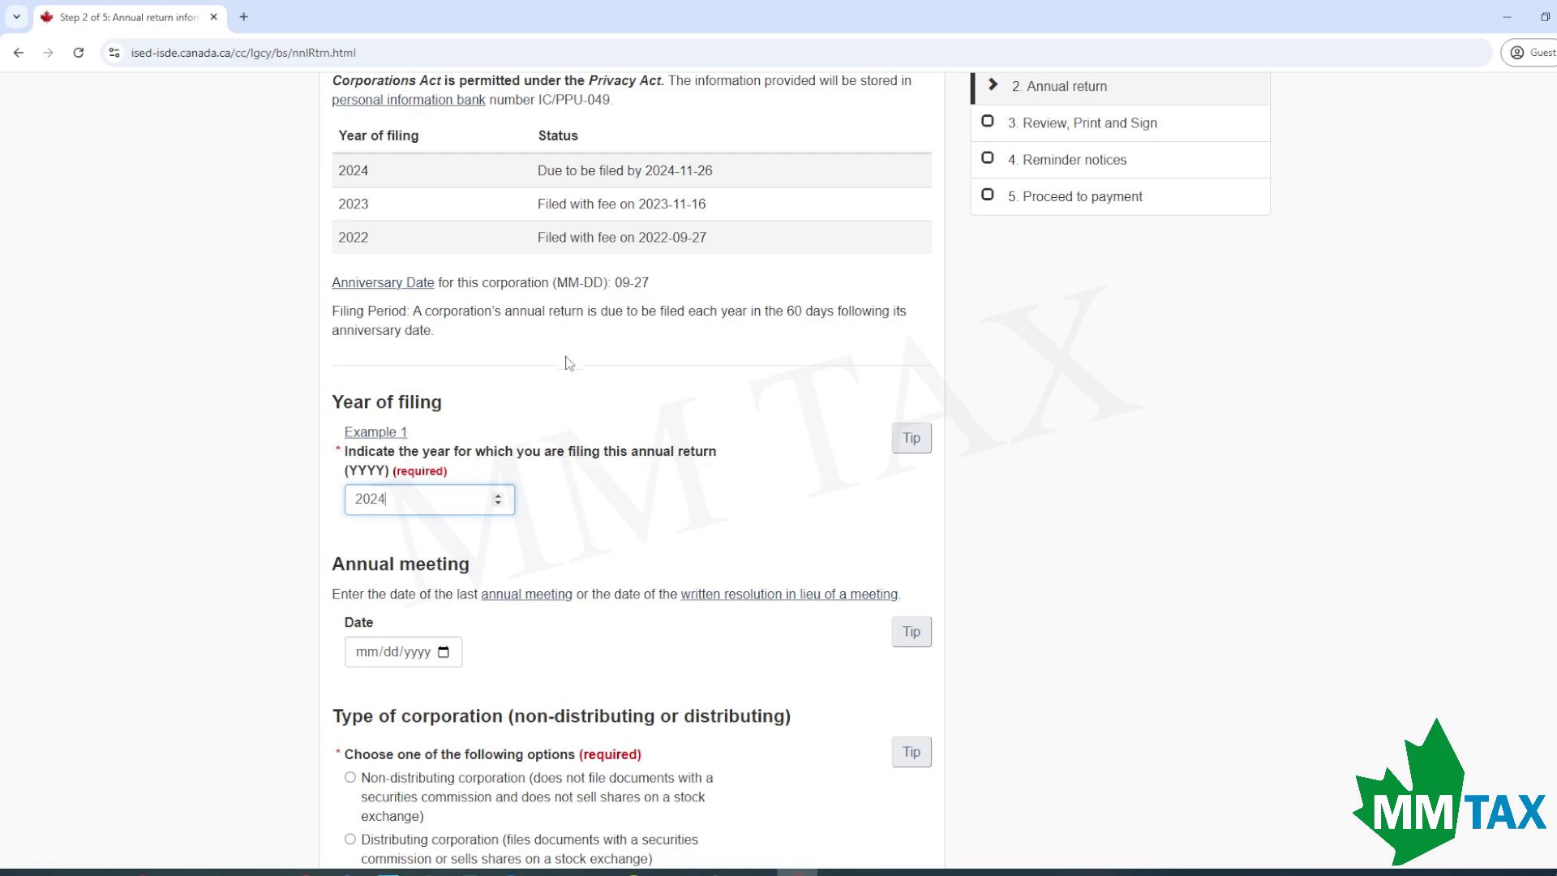
{"action": "left_click_drag", "start_coordinate": [649, 283], "coordinate": [615, 283]}
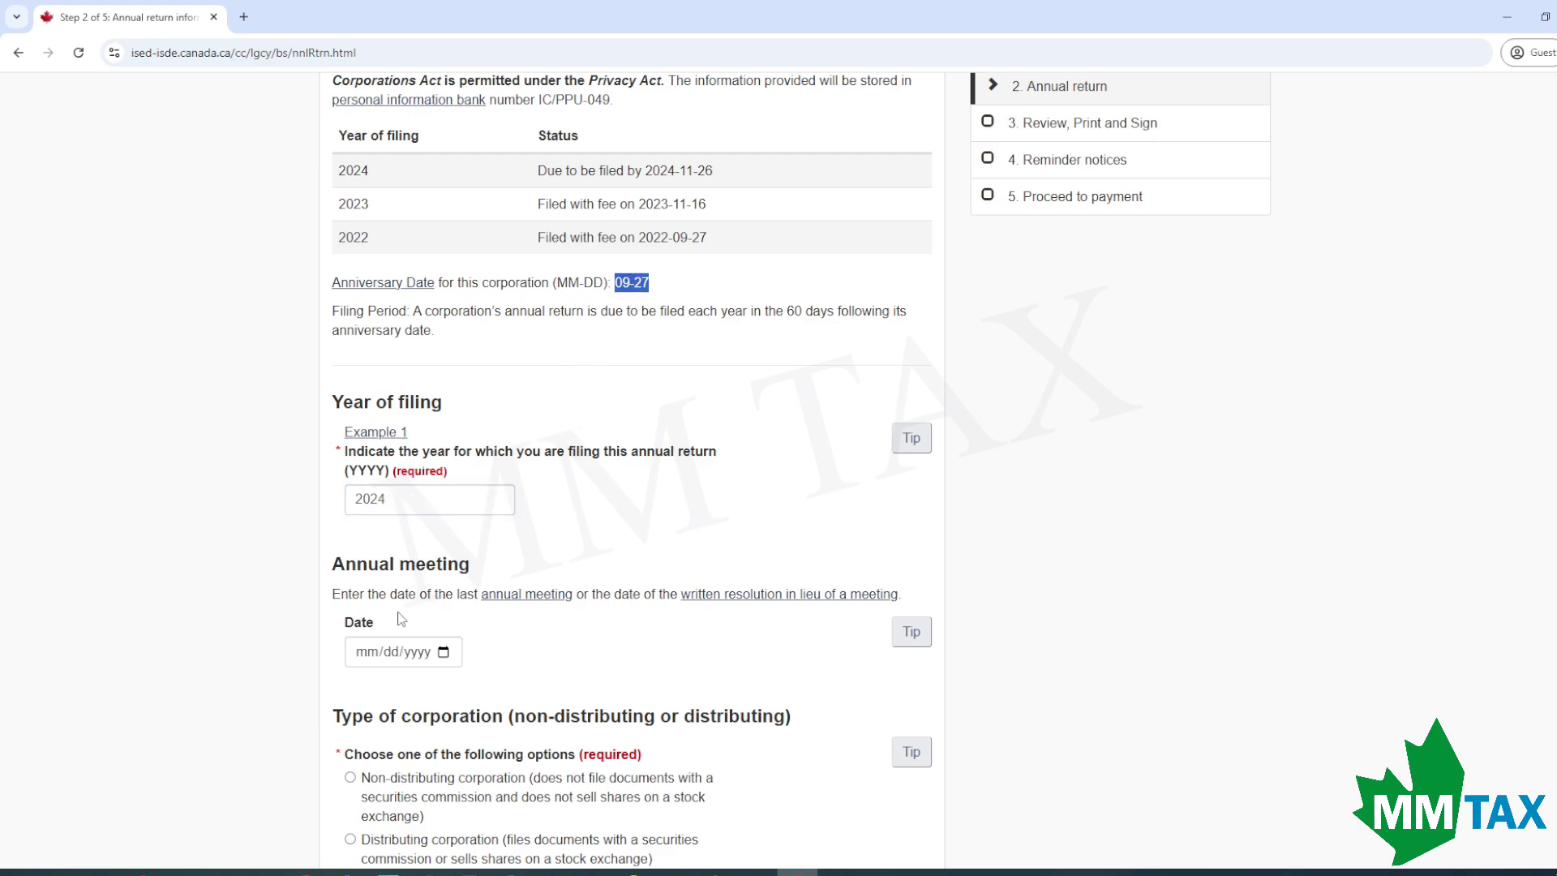
{"action": "left_click", "coordinate": [358, 658]}
{"action": "type", "text": "09/27/2024"}
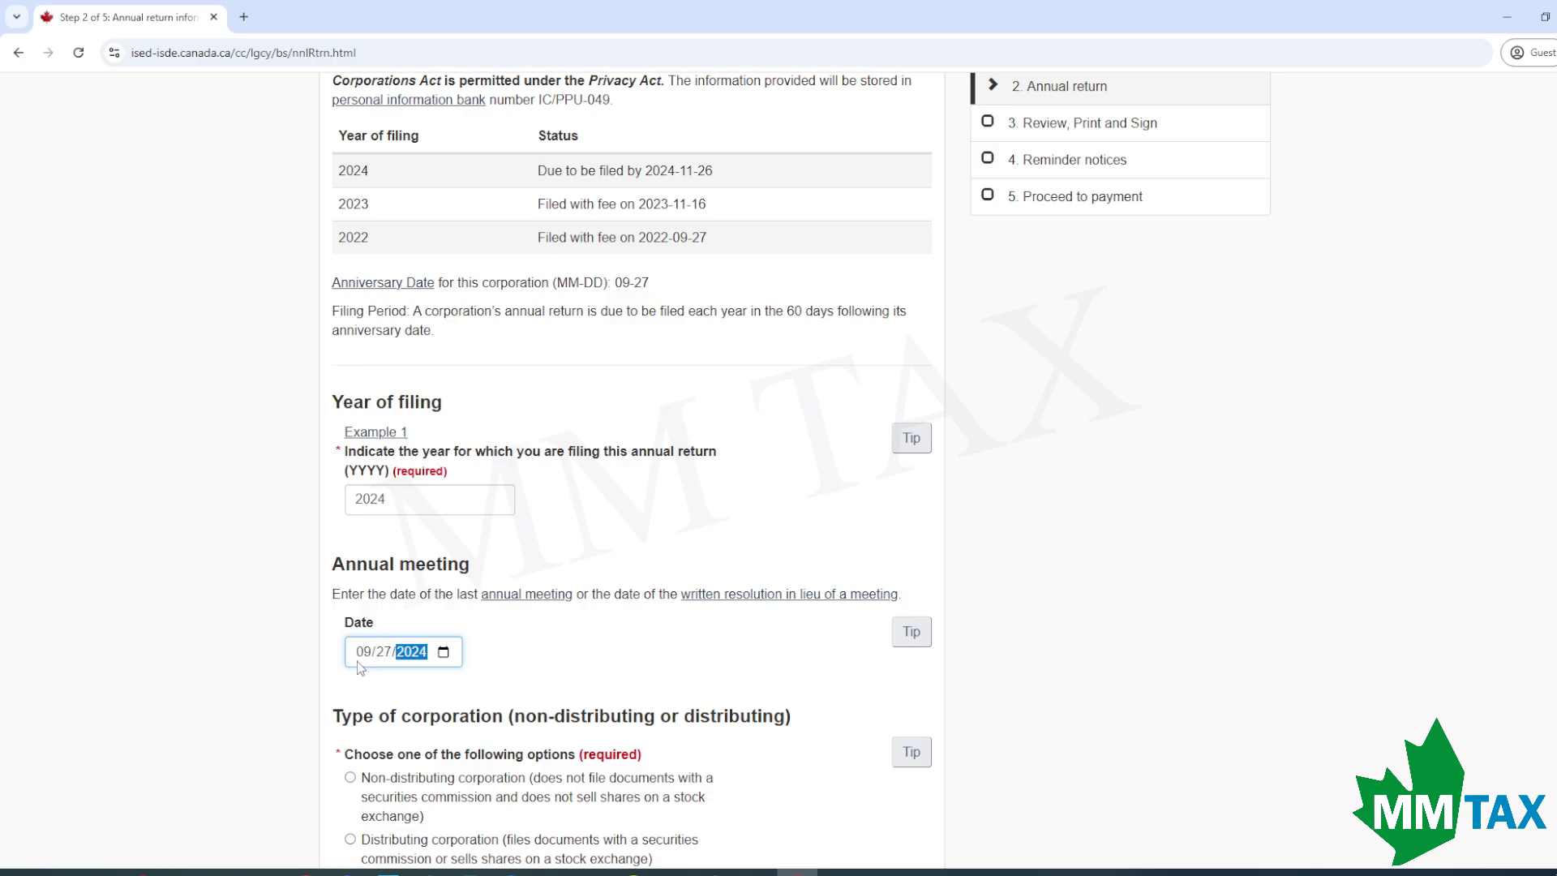
Declare the corporation non-distributing with 50 or fewer shareholders and type the authorizing signer's name.
{"action": "scroll", "coordinate": [357, 660], "scroll_direction": "up", "scroll_amount": 1}
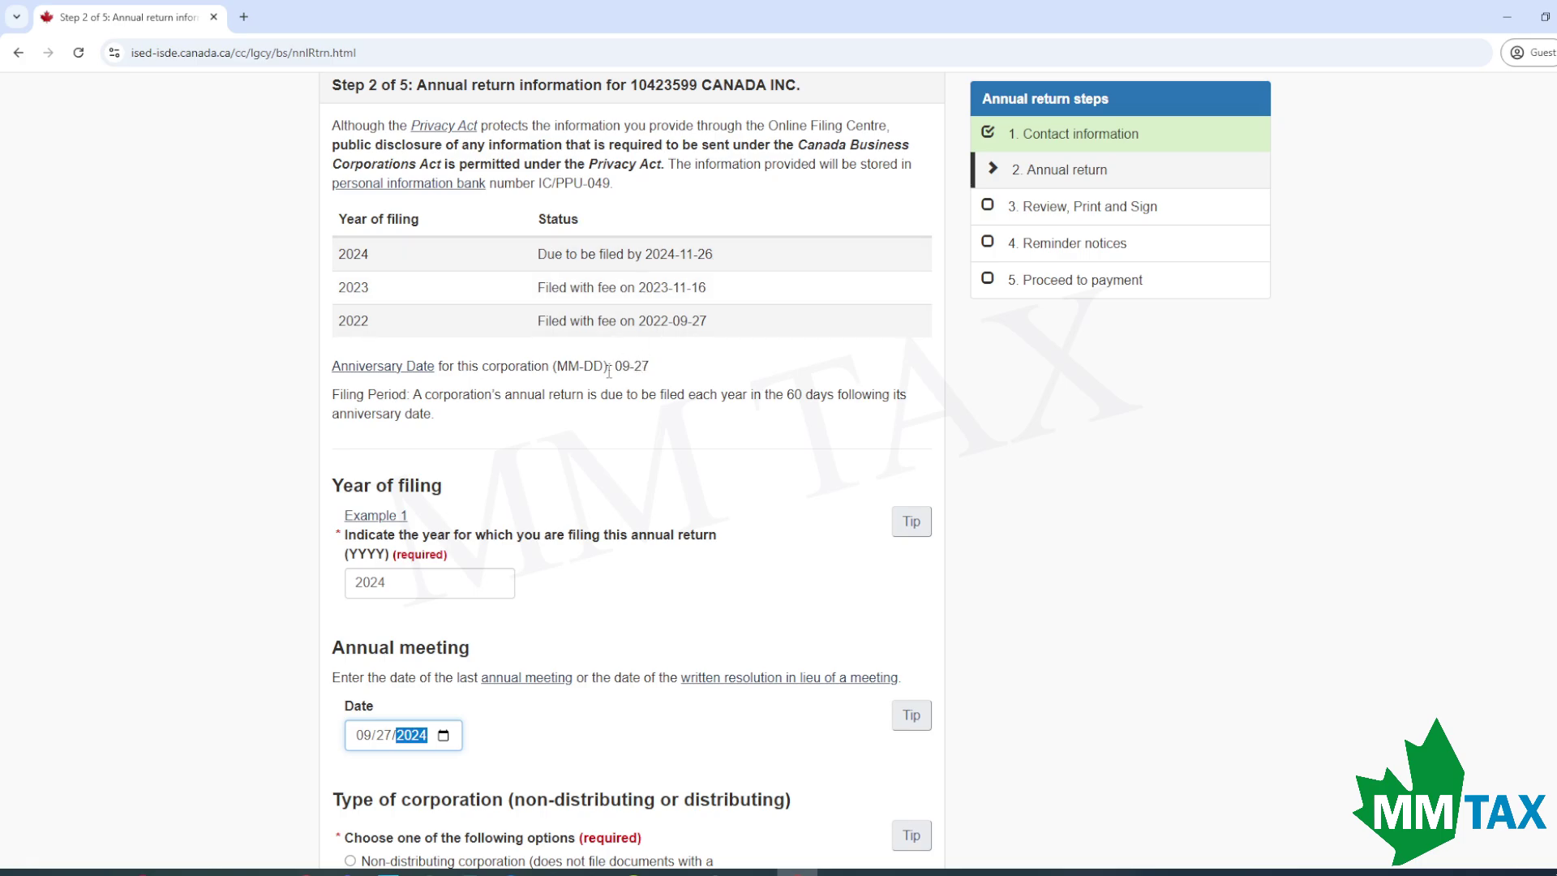
{"action": "scroll", "coordinate": [632, 471], "scroll_direction": "down", "scroll_amount": 1}
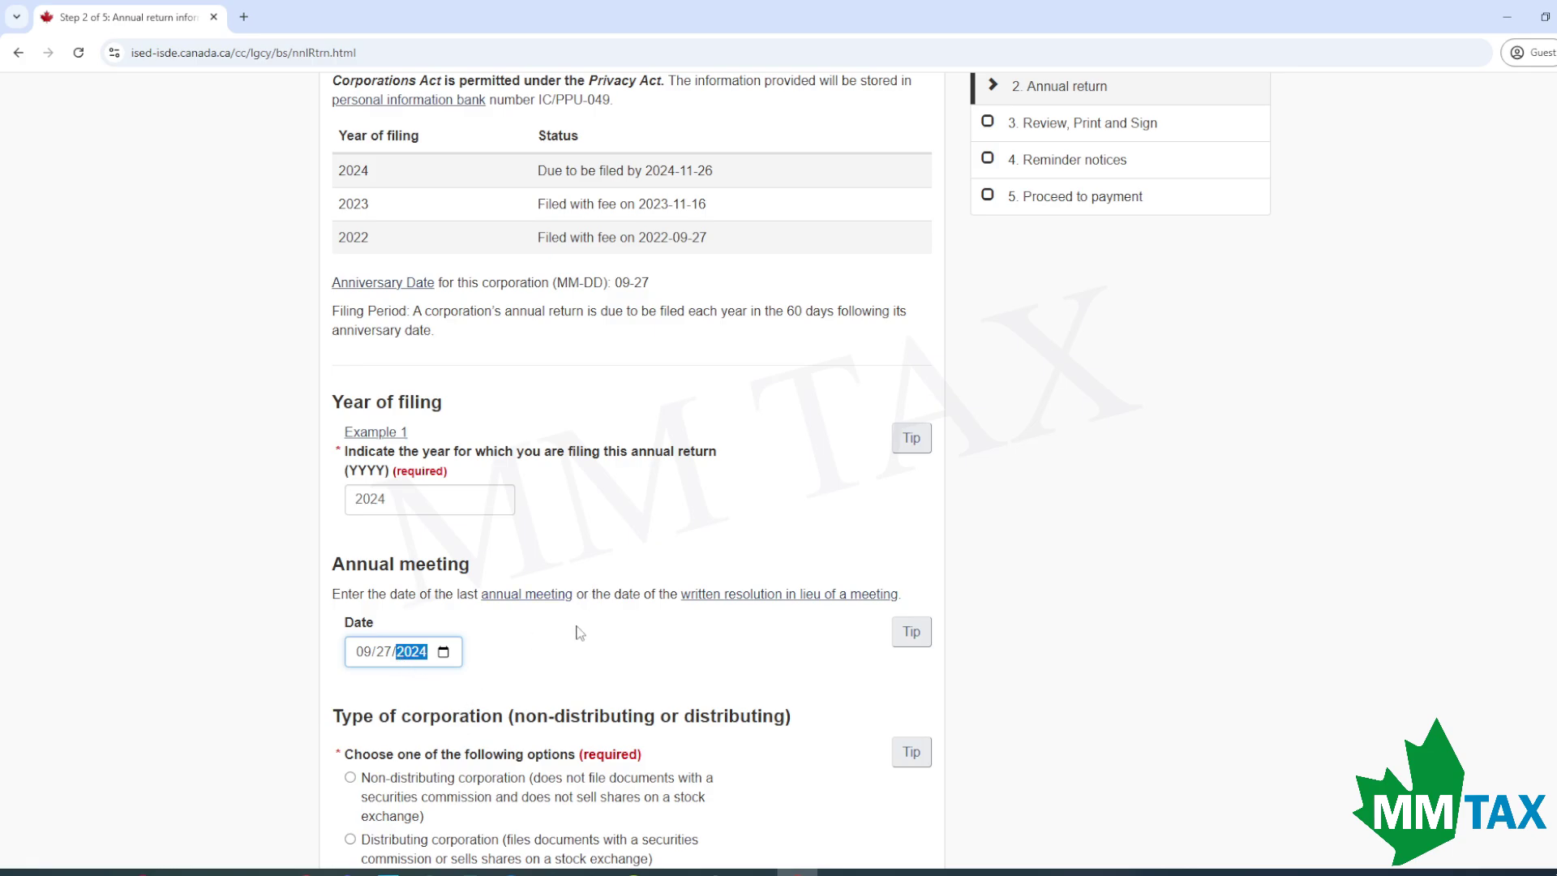
{"action": "scroll", "coordinate": [663, 699], "scroll_direction": "down", "scroll_amount": 1}
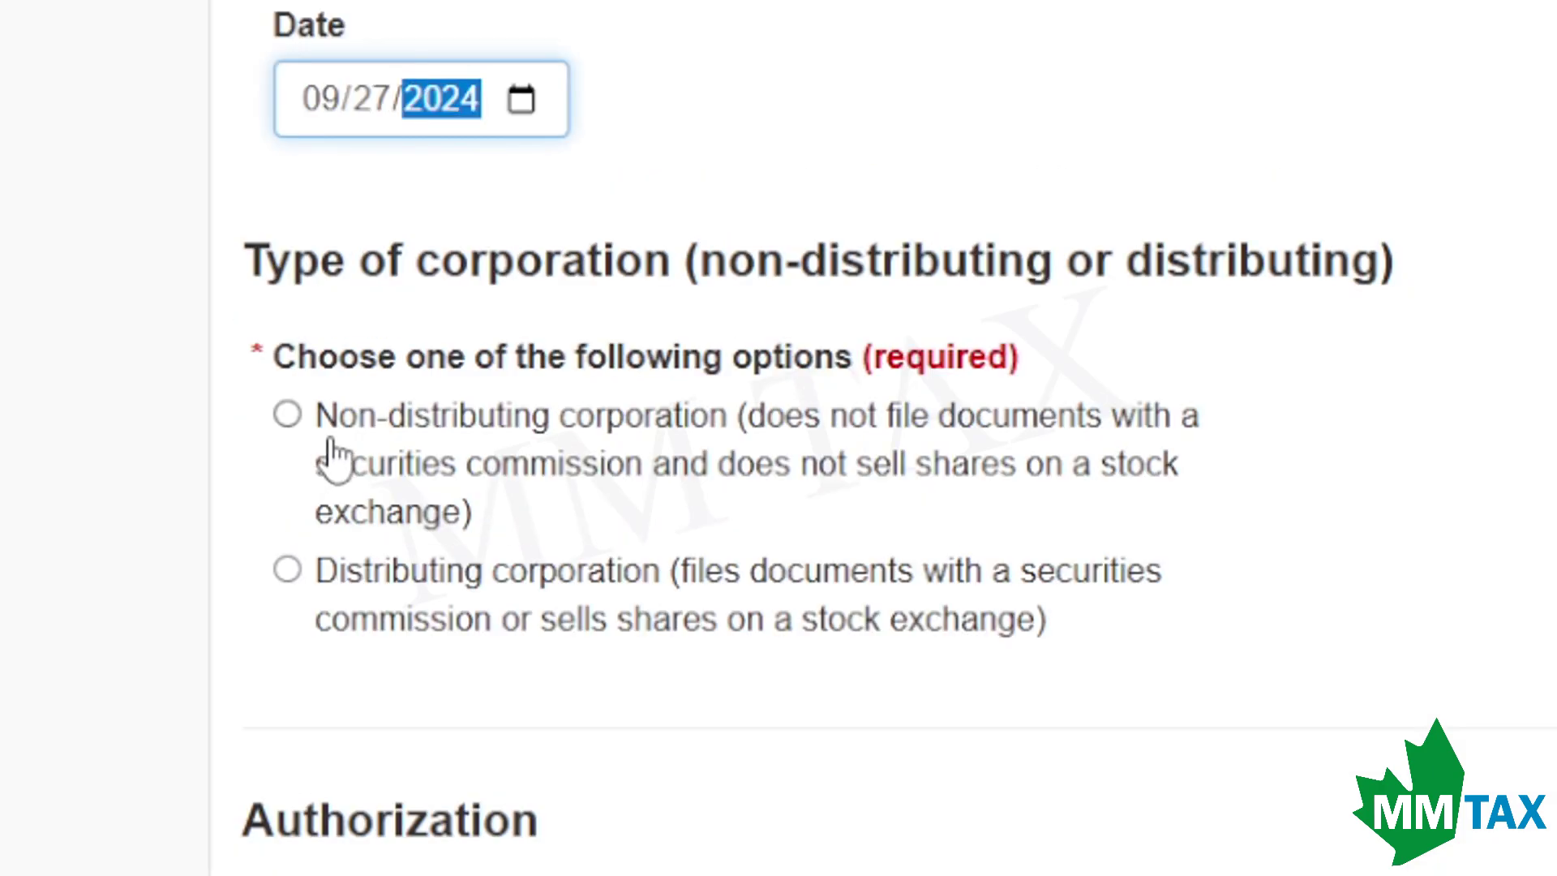
{"action": "left_click", "coordinate": [287, 416]}
{"action": "scroll", "coordinate": [744, 507], "scroll_direction": "down", "scroll_amount": 3}
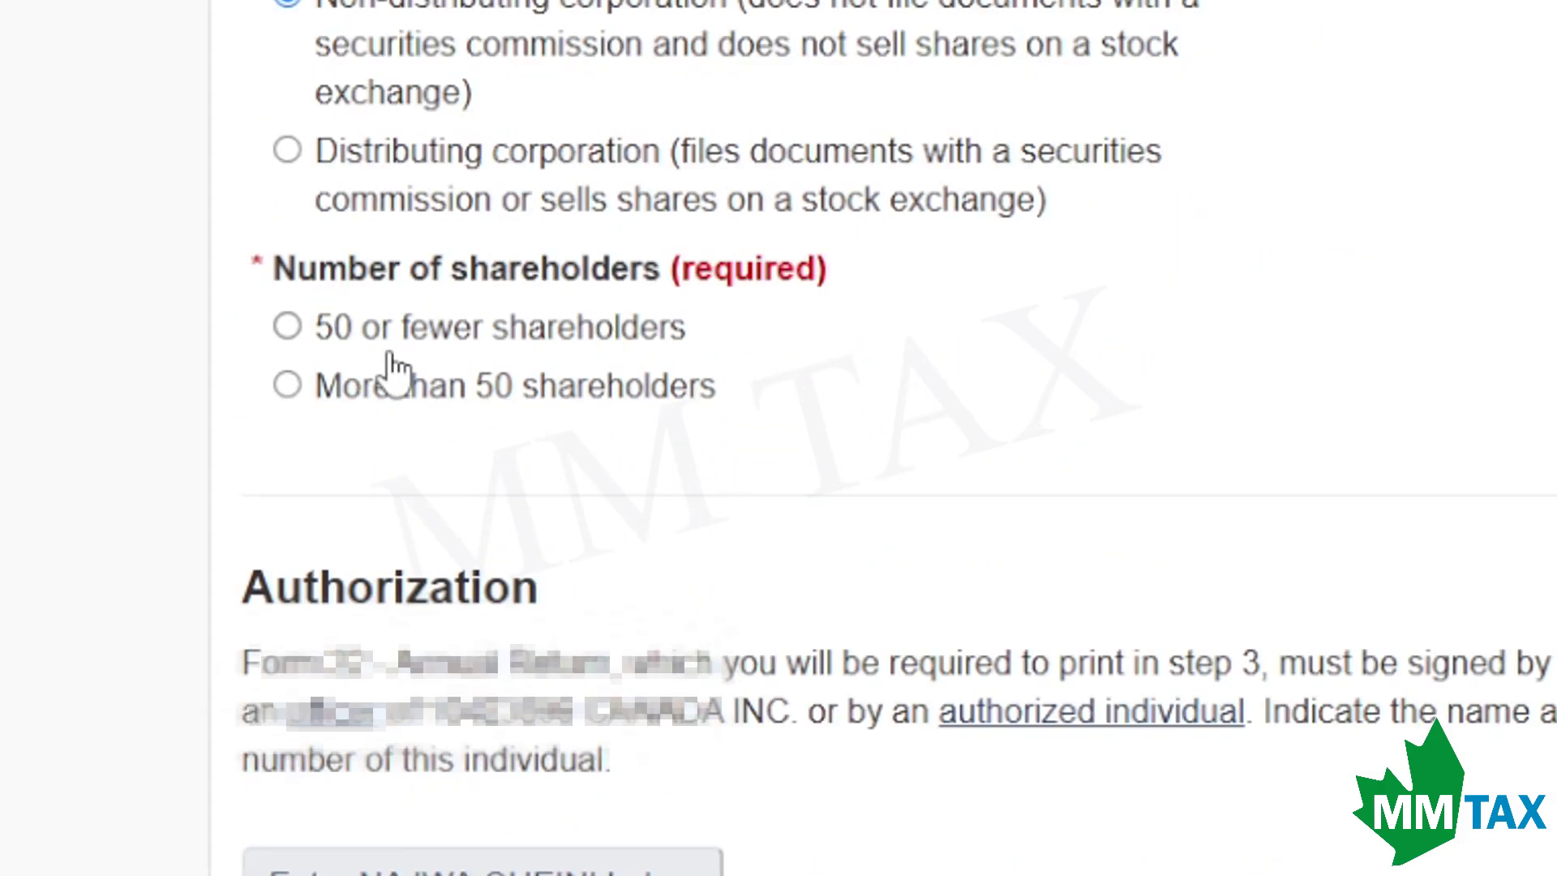
{"action": "left_click", "coordinate": [406, 347]}
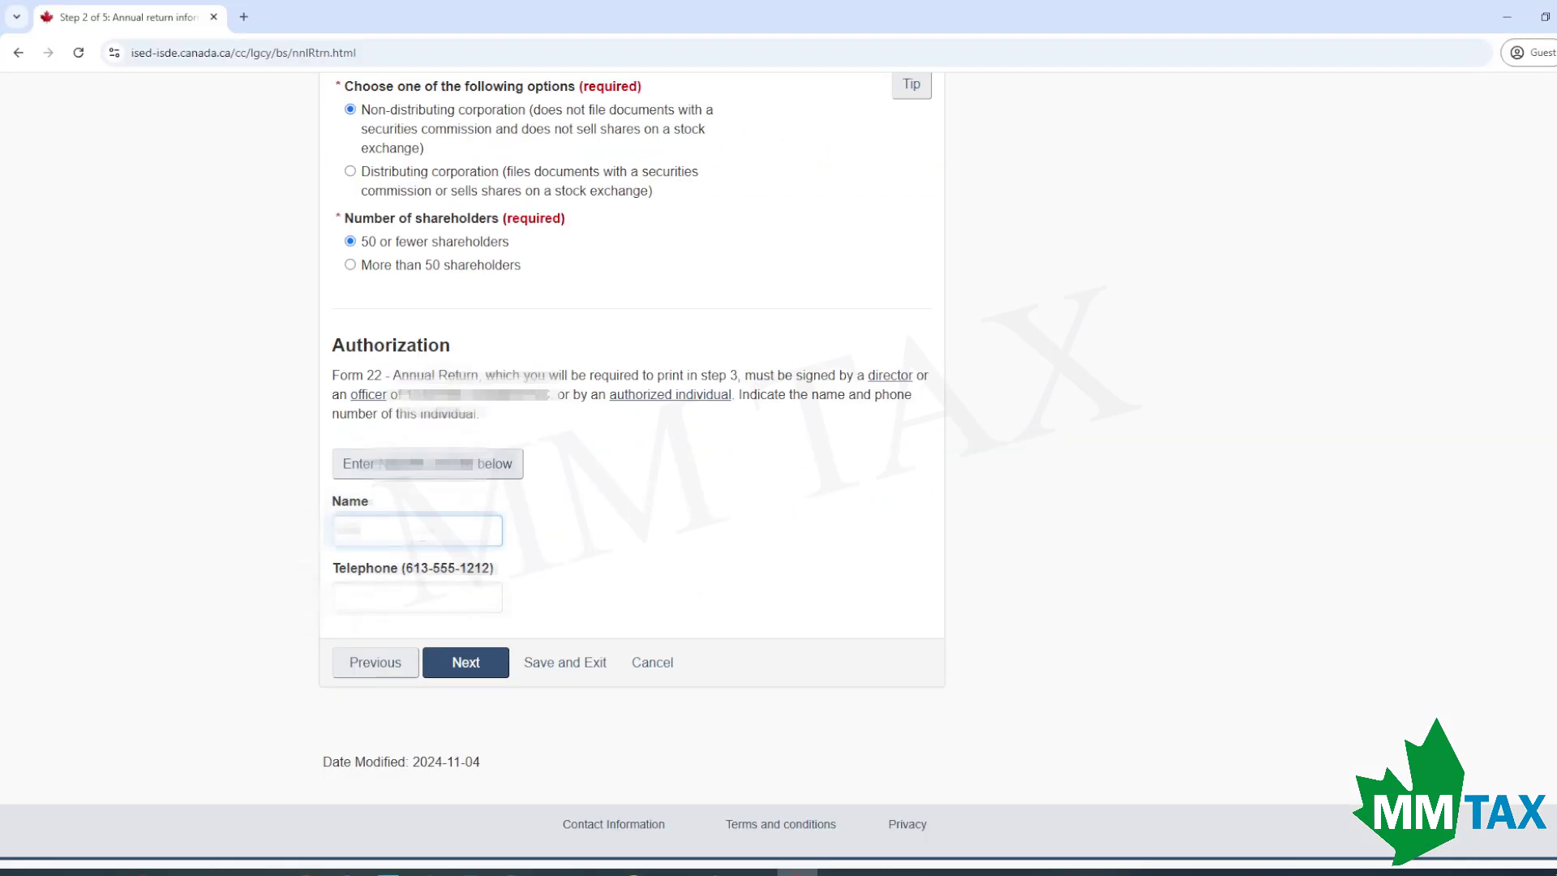
{"action": "type", "text": "name"}
{"action": "key", "text": "BackSpace"}
{"action": "key", "text": "BackSpace"}
{"action": "key", "text": "BackSpace"}
{"action": "key", "text": "BackSpace"}
{"action": "key", "text": "BackSpace"}
{"action": "key", "text": "BackSpace"}
{"action": "key", "text": "BackSpace"}
{"action": "key", "text": "BackSpace"}
{"action": "type", "text": "name"}
{"action": "key", "text": "Tab"}
{"action": "key", "text": "BackSpace"}
{"action": "key", "text": "BackSpace"}
{"action": "key", "text": "BackSpace"}
{"action": "key", "text": "BackSpace"}
{"action": "key", "text": "BackSpace"}
{"action": "key", "text": "BackSpace"}
{"action": "key", "text": "BackSpace"}
{"action": "key", "text": "BackSpace"}
{"action": "type", "text": "na"}
{"action": "key", "text": "BackSpace"}
{"action": "key", "text": "BackSpace"}
Finish the signer's name, confirm the return is signed, and choose to list individuals with significant control.
{"action": "type", "text": "name"}
{"action": "scroll", "coordinate": [452, 629], "scroll_direction": "down", "scroll_amount": 1}
{"action": "left_click", "coordinate": [476, 601]}
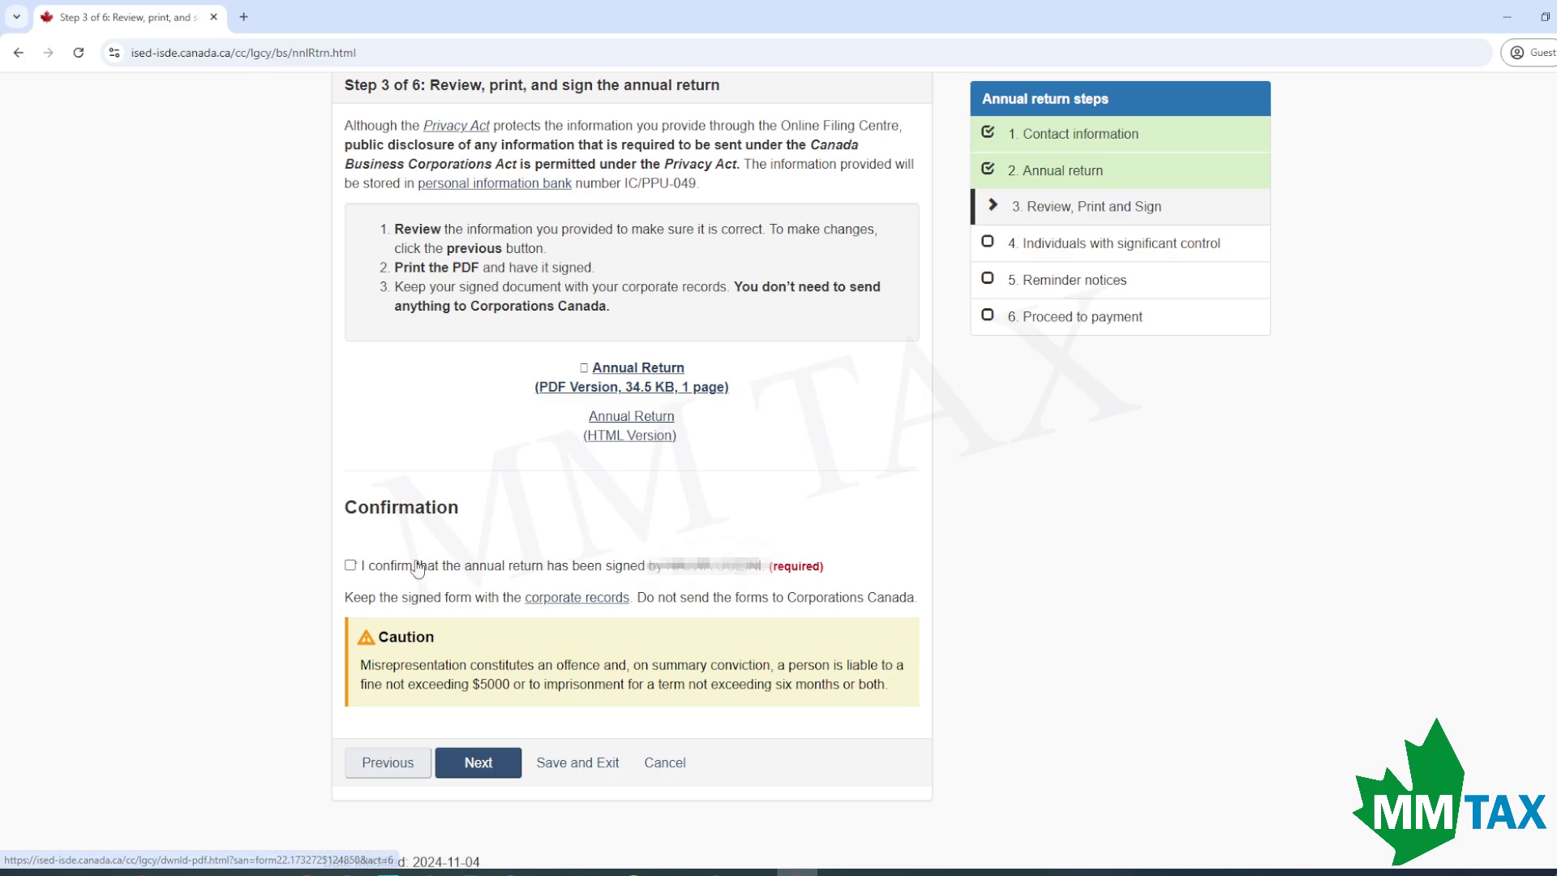
{"action": "left_click", "coordinate": [378, 567]}
{"action": "left_click", "coordinate": [500, 770]}
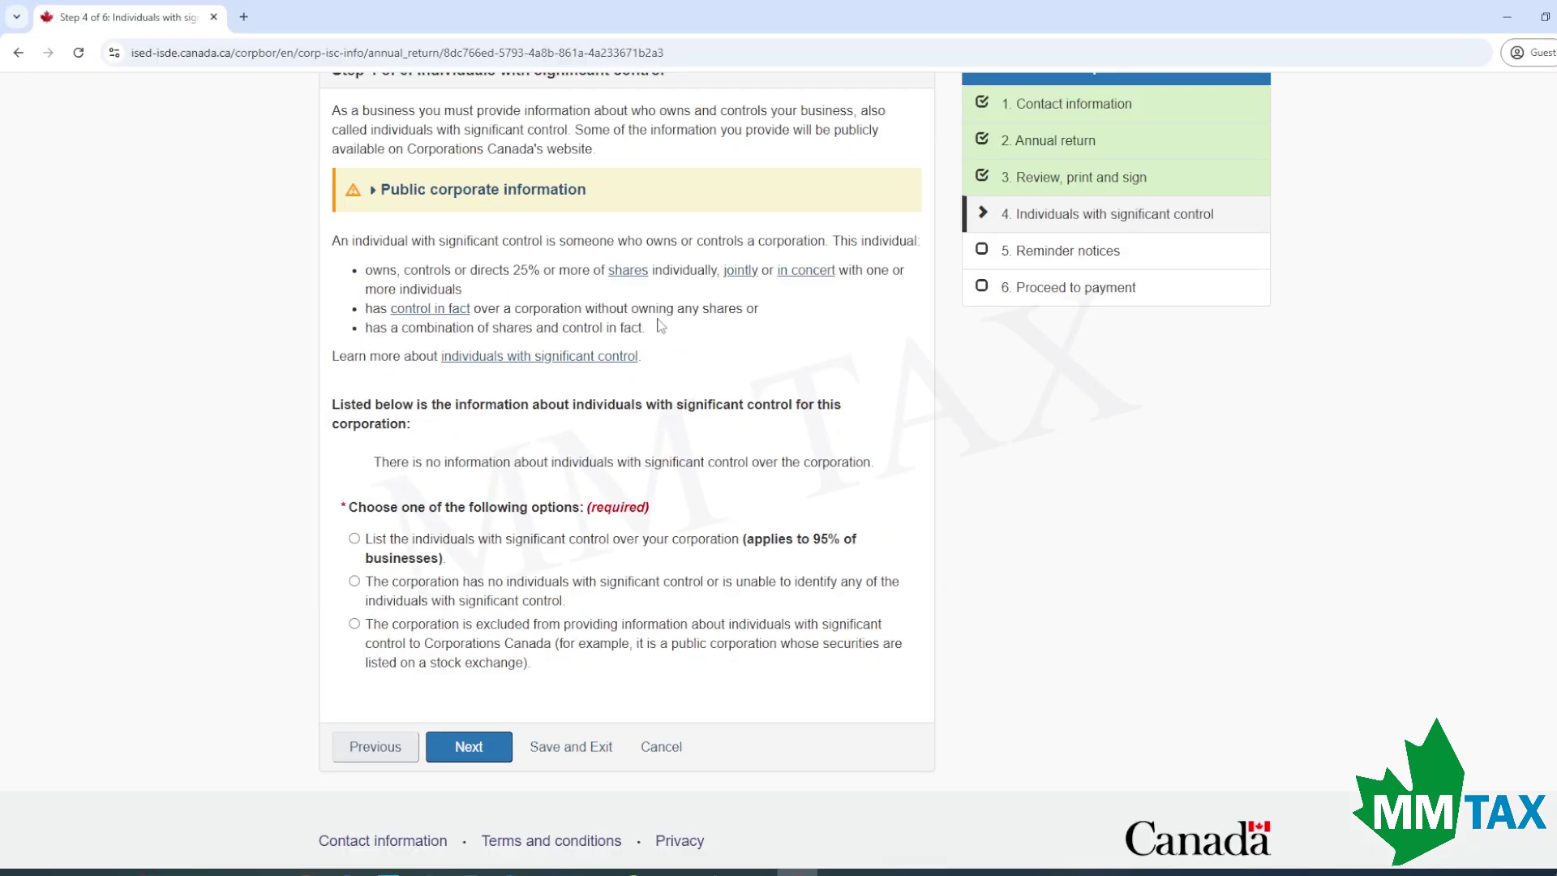
{"action": "left_click", "coordinate": [411, 556]}
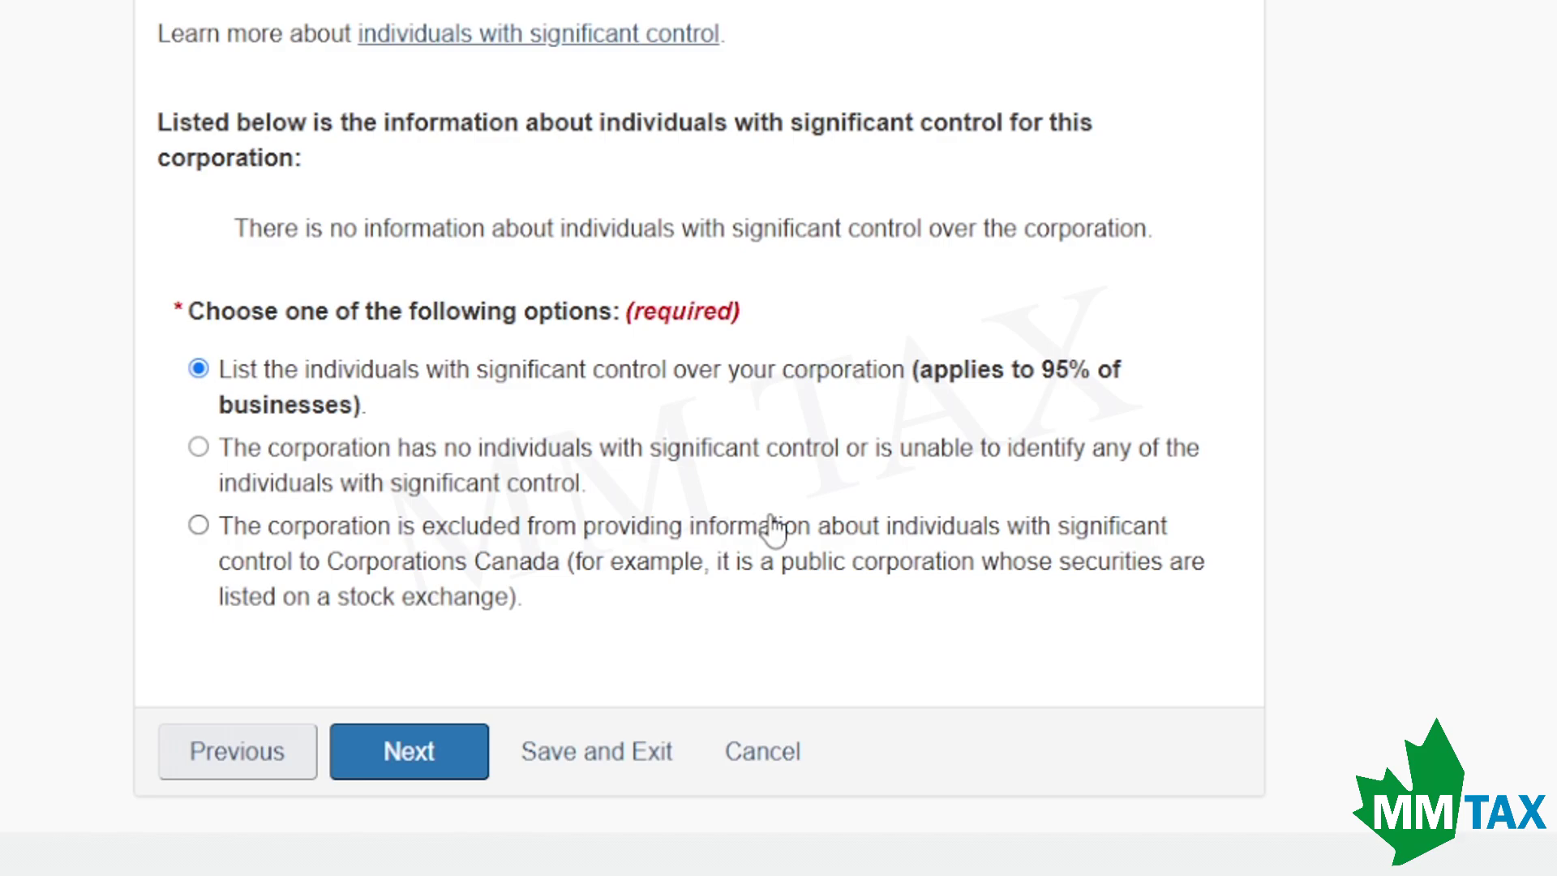
{"action": "left_click", "coordinate": [416, 754]}
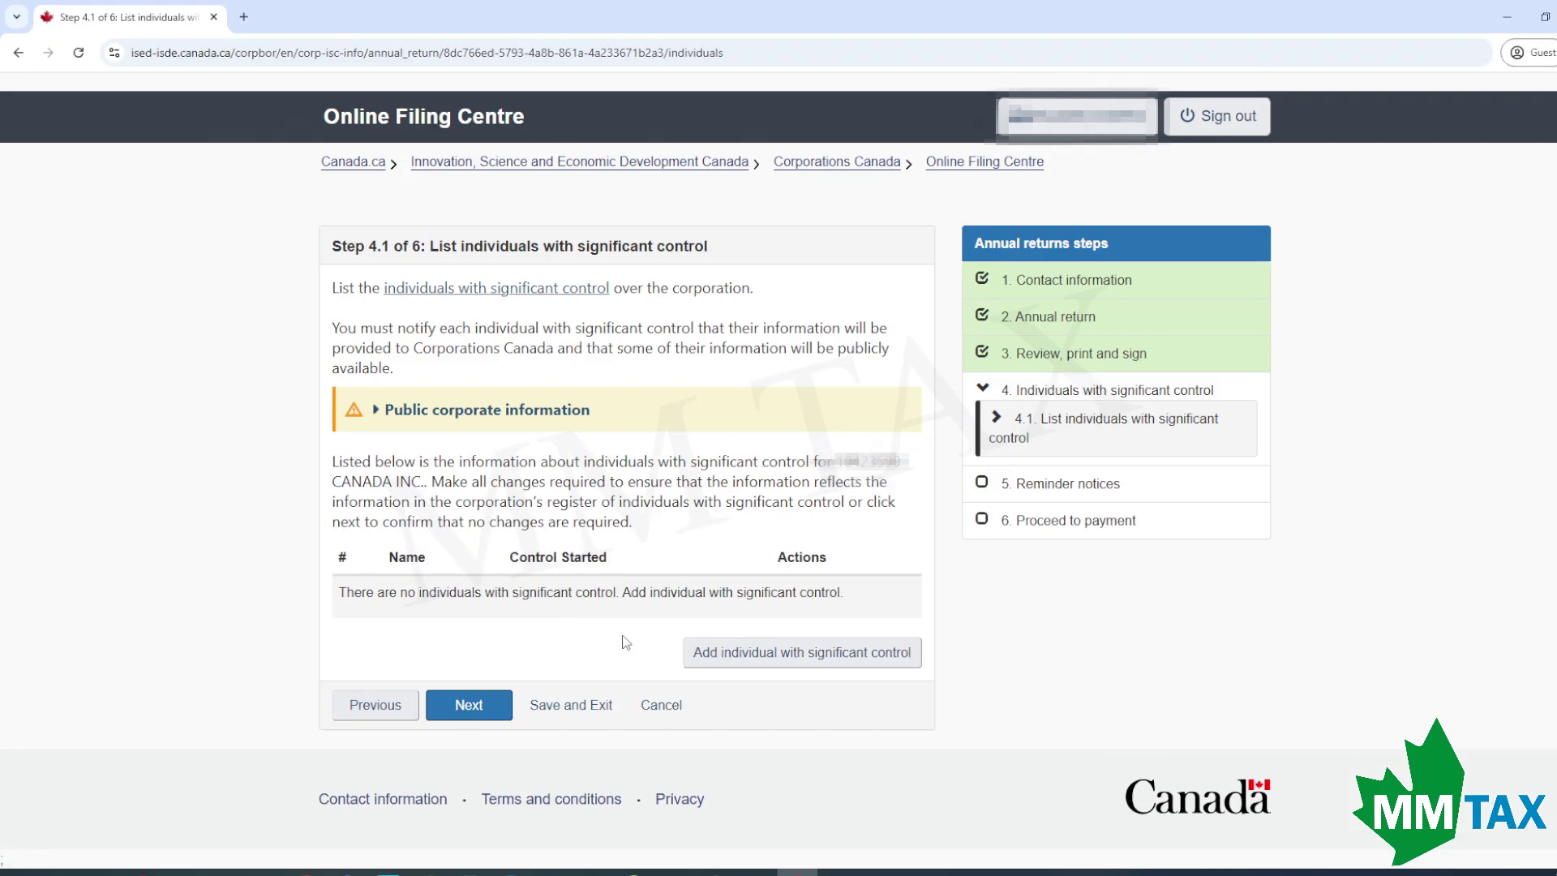
Add a new individual with significant control and enter their name and birth date.
{"action": "left_click", "coordinate": [795, 665]}
{"action": "left_click", "coordinate": [504, 476]}
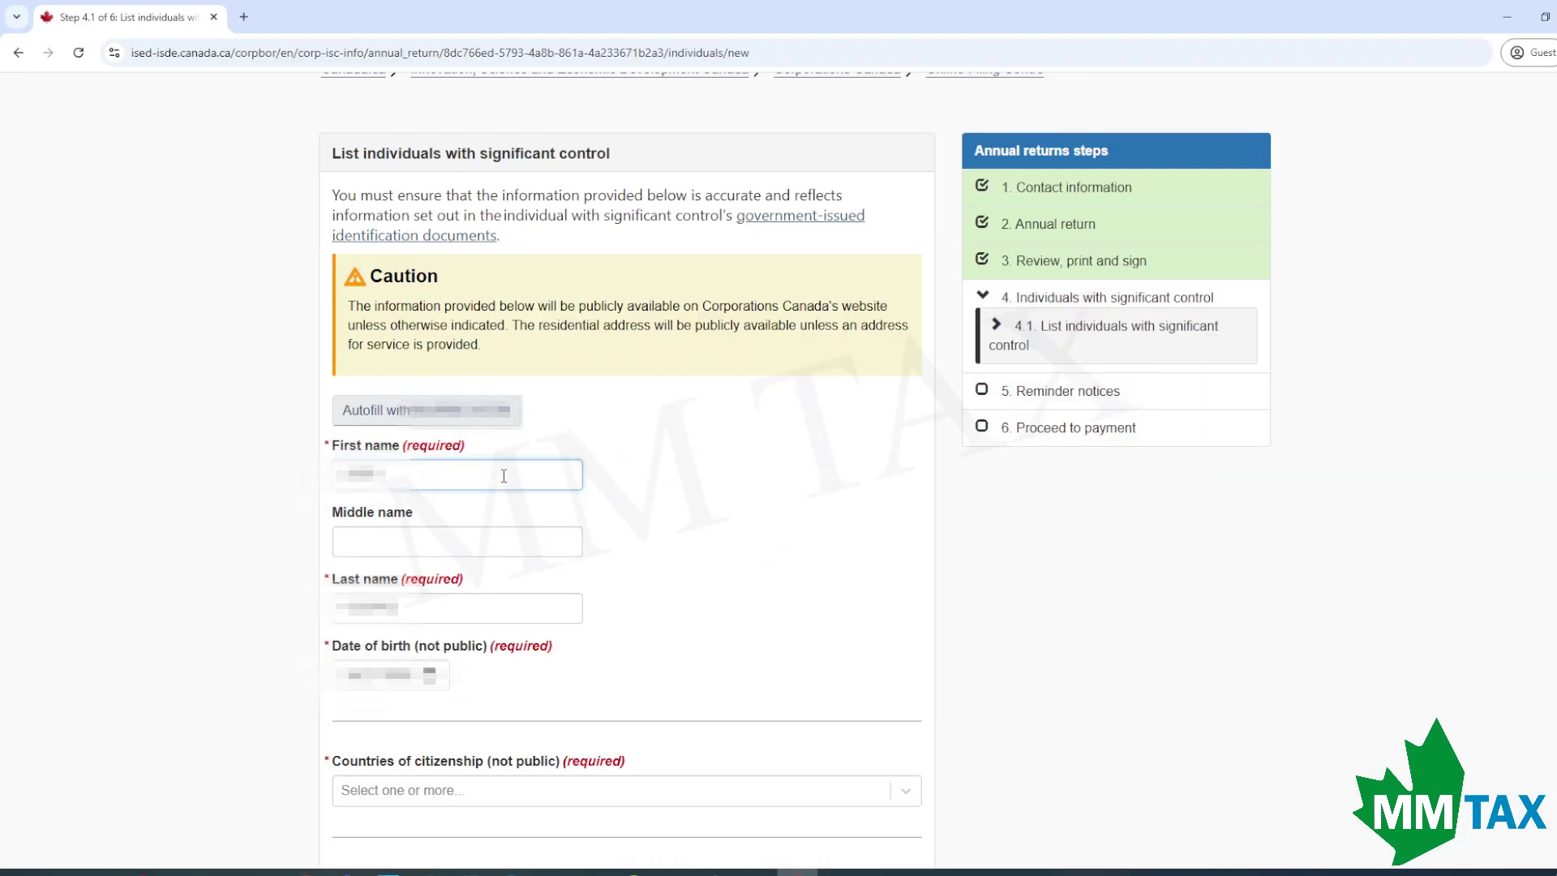
{"action": "left_click", "coordinate": [717, 489]}
{"action": "scroll", "coordinate": [492, 654], "scroll_direction": "down", "scroll_amount": 1}
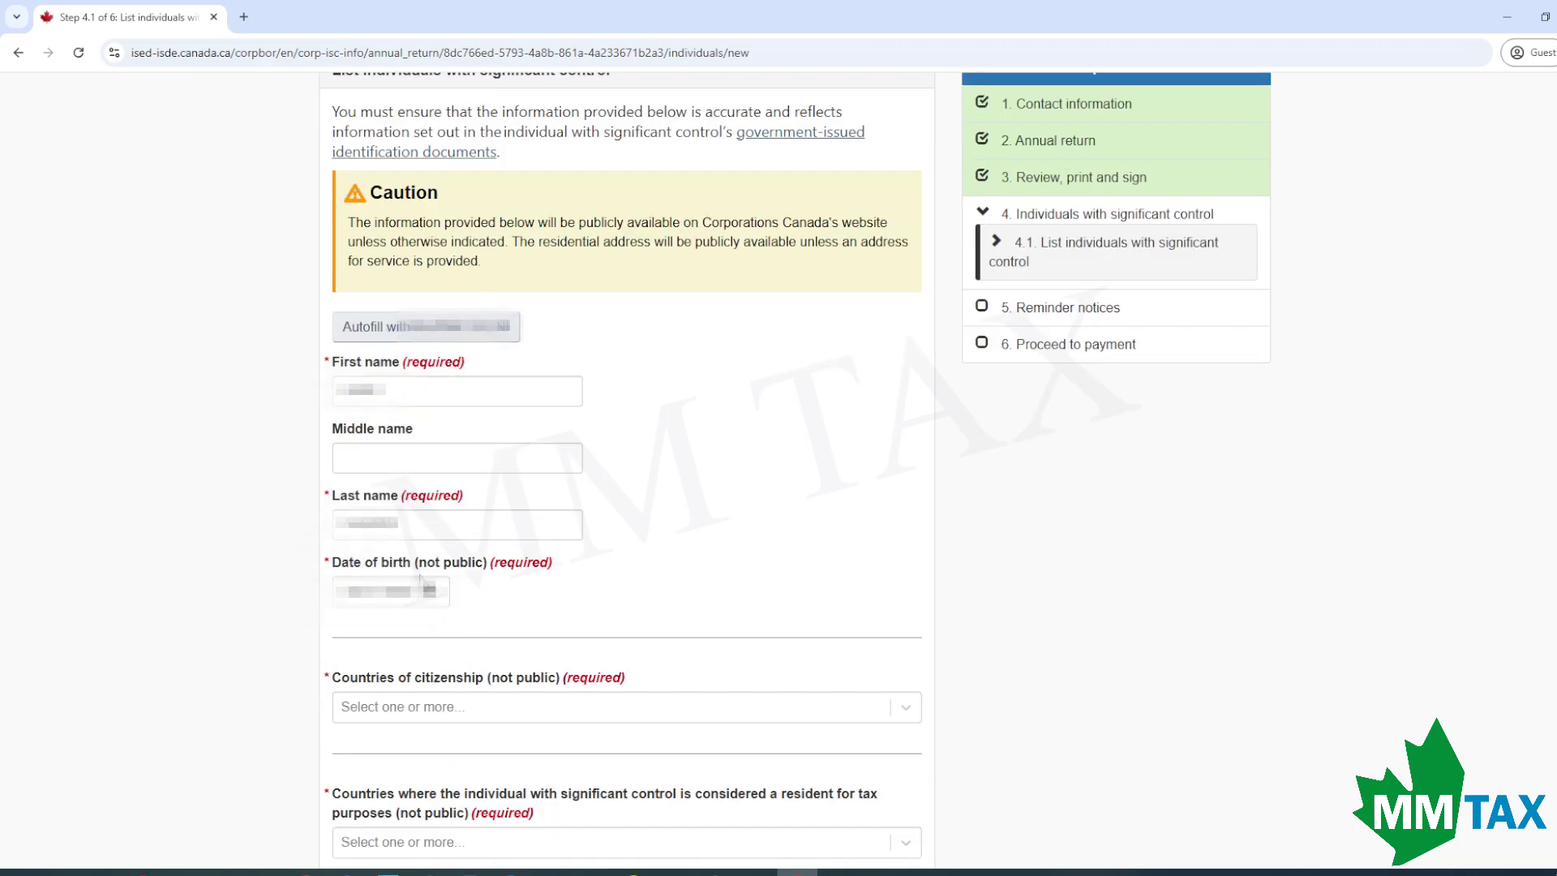
{"action": "scroll", "coordinate": [421, 580], "scroll_direction": "down", "scroll_amount": 3}
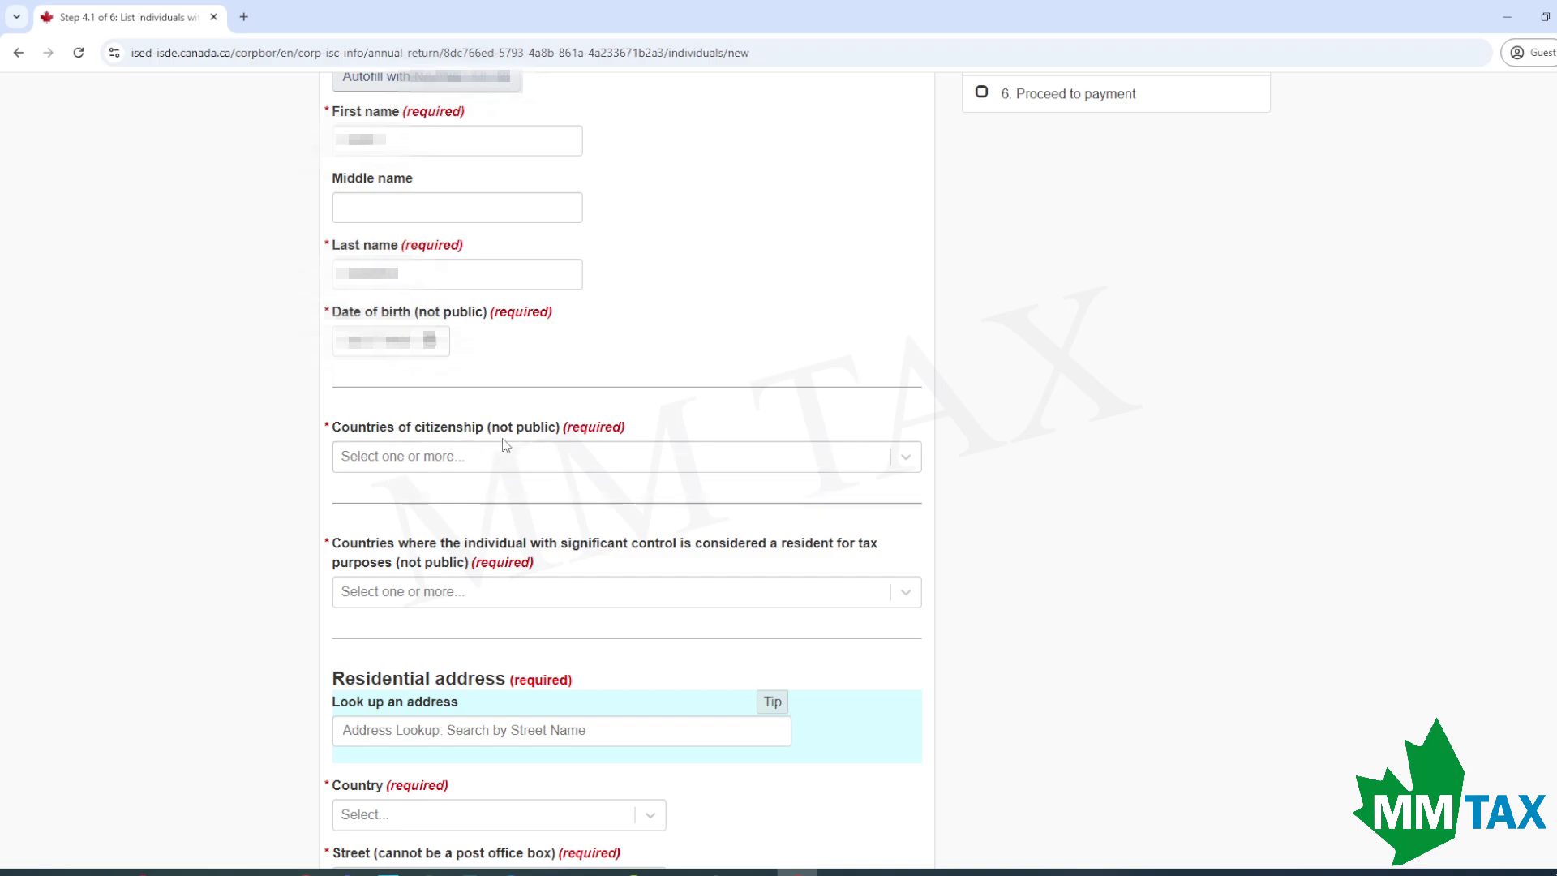
Set Canada as both the country of citizenship and the country of tax residence.
{"action": "left_click", "coordinate": [490, 463]}
{"action": "type", "text": "CANAD"}
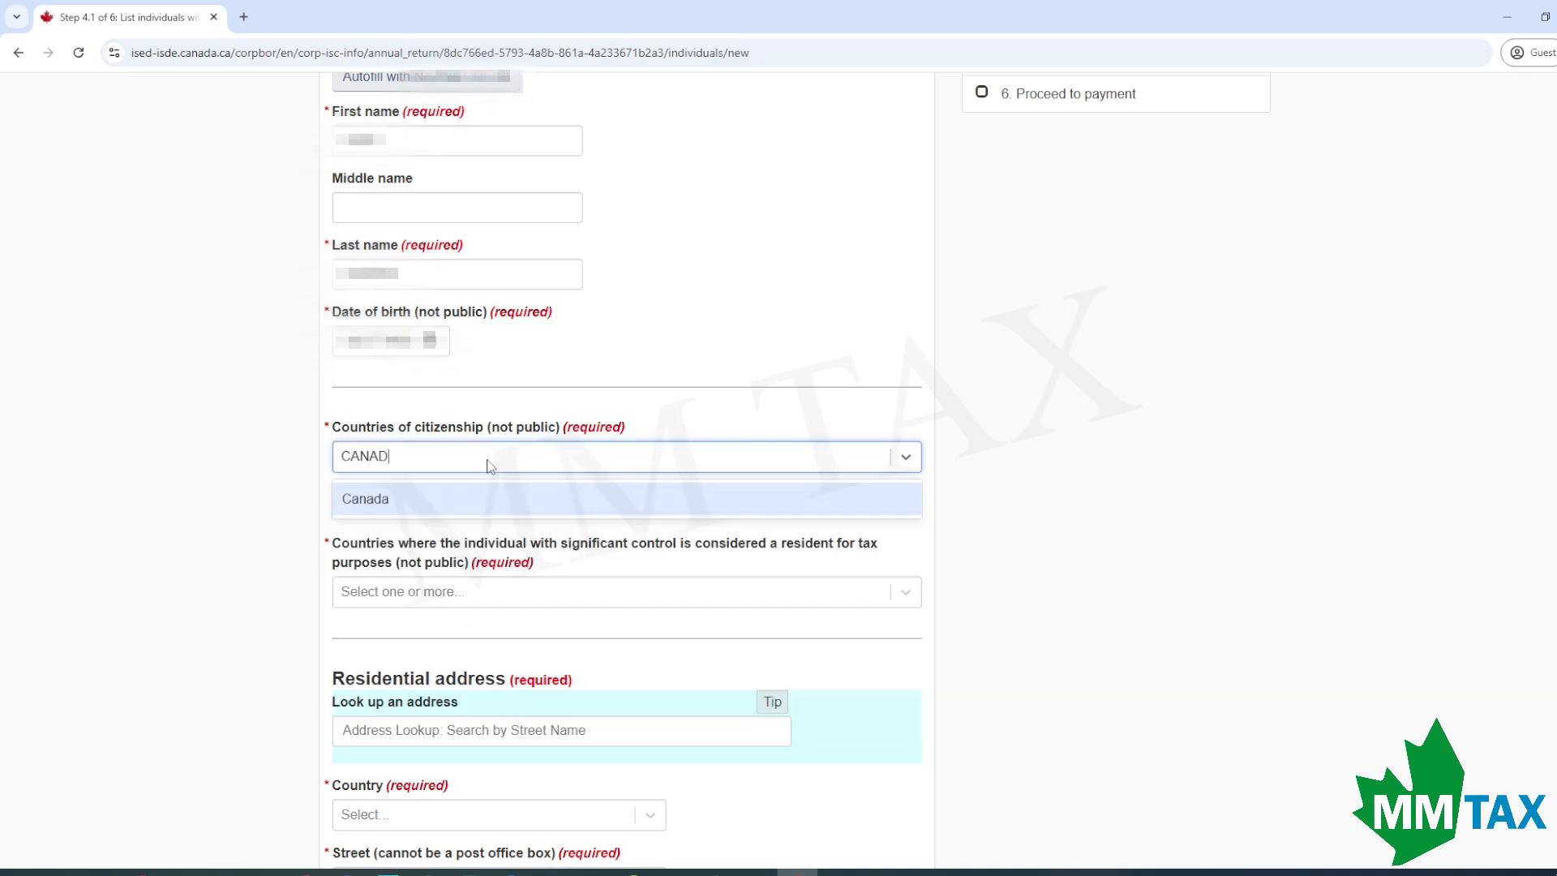
{"action": "left_click", "coordinate": [642, 497]}
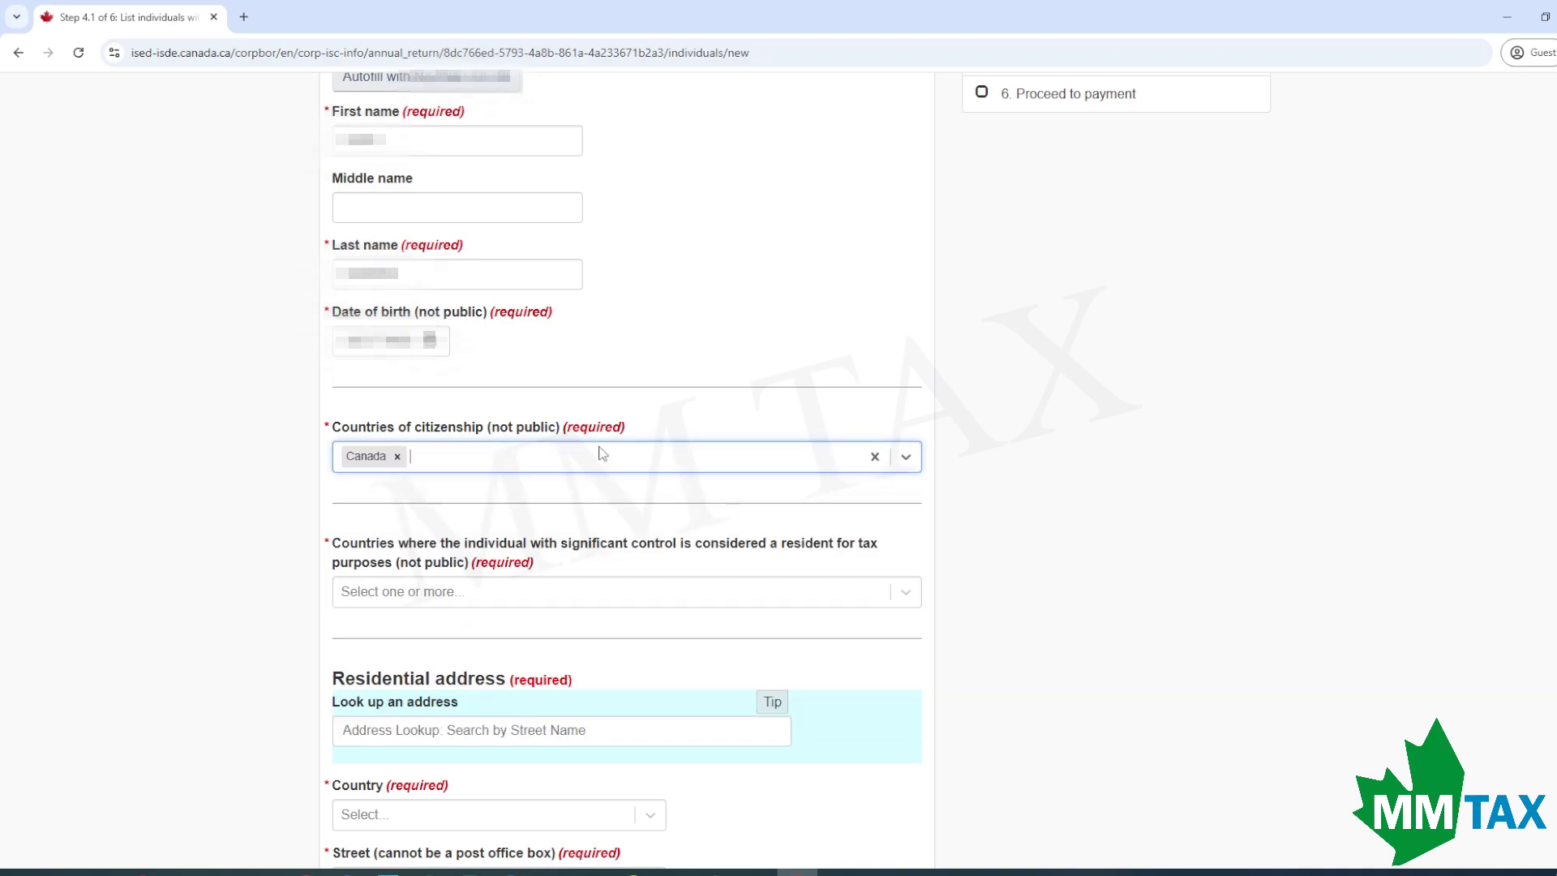
{"action": "type", "text": "LEBA"}
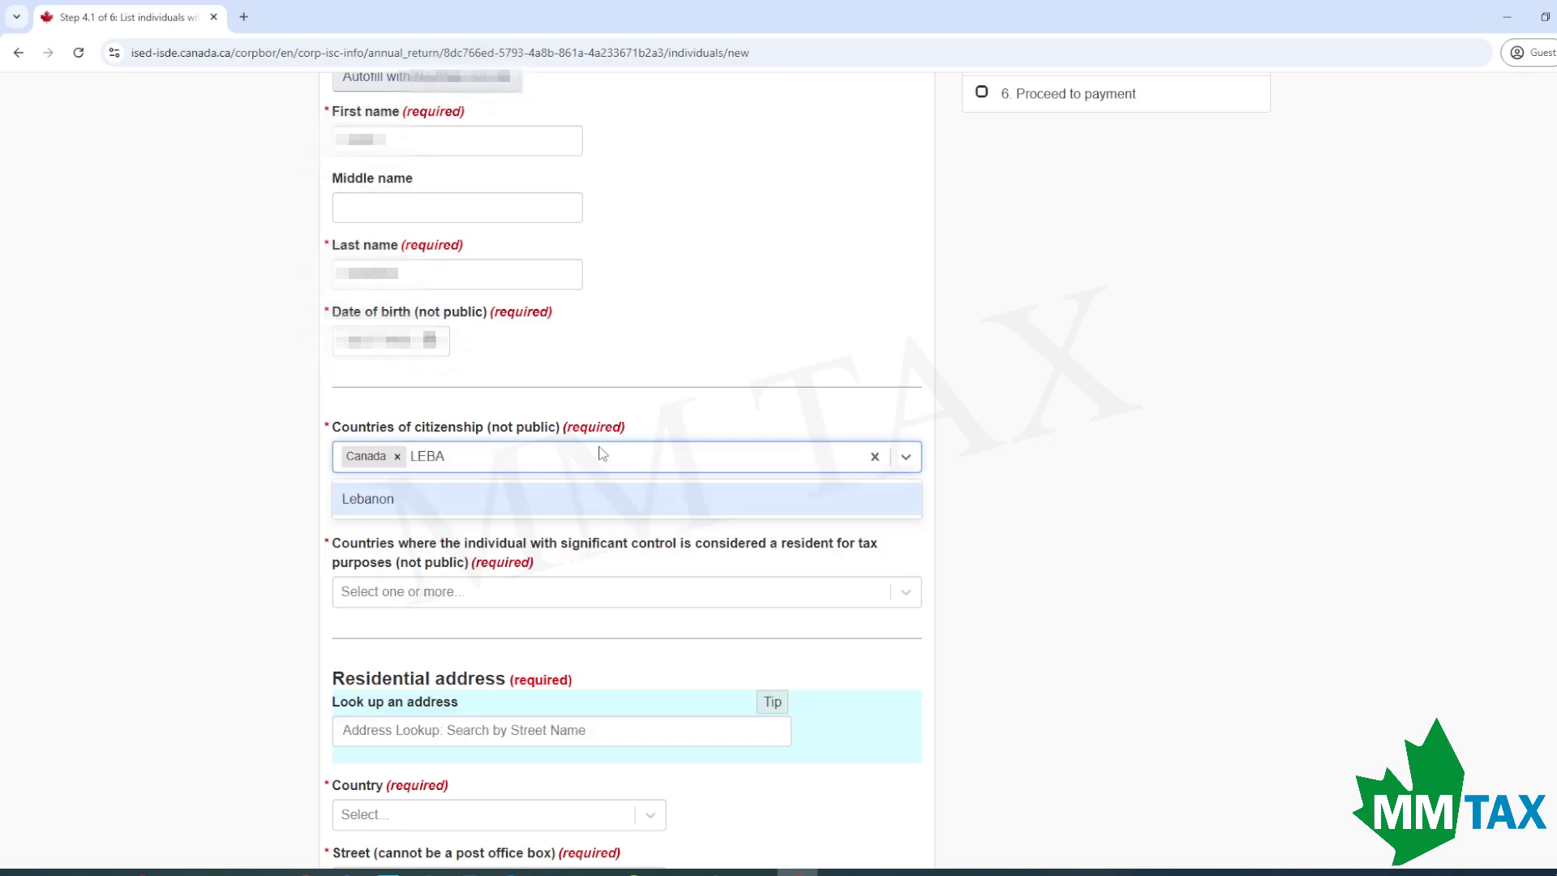
{"action": "scroll", "coordinate": [601, 453], "scroll_direction": "down", "scroll_amount": 3}
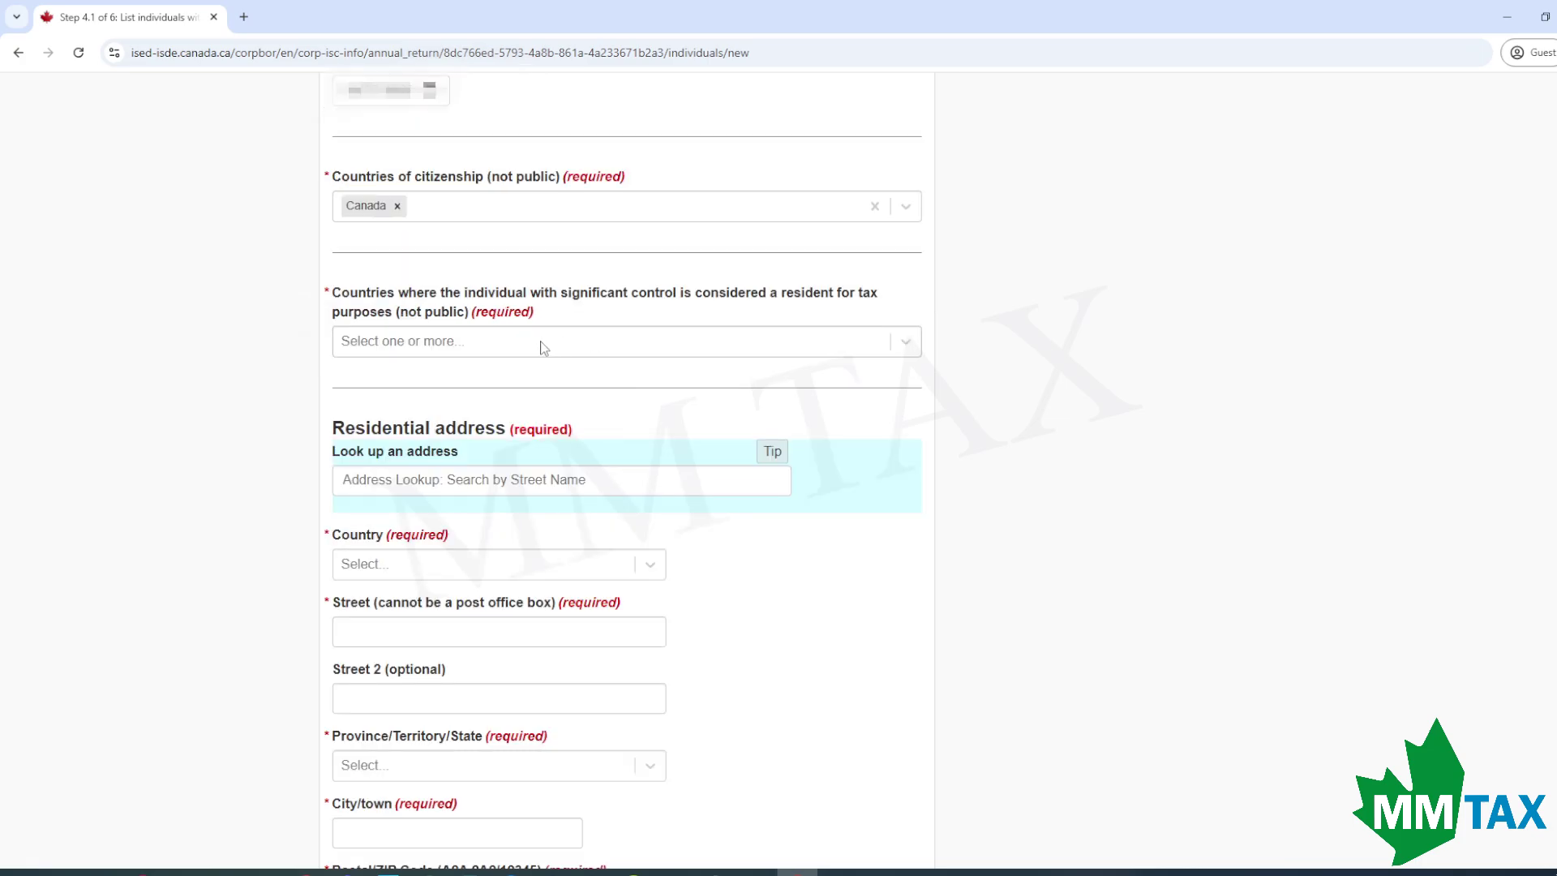
{"action": "left_click", "coordinate": [507, 352]}
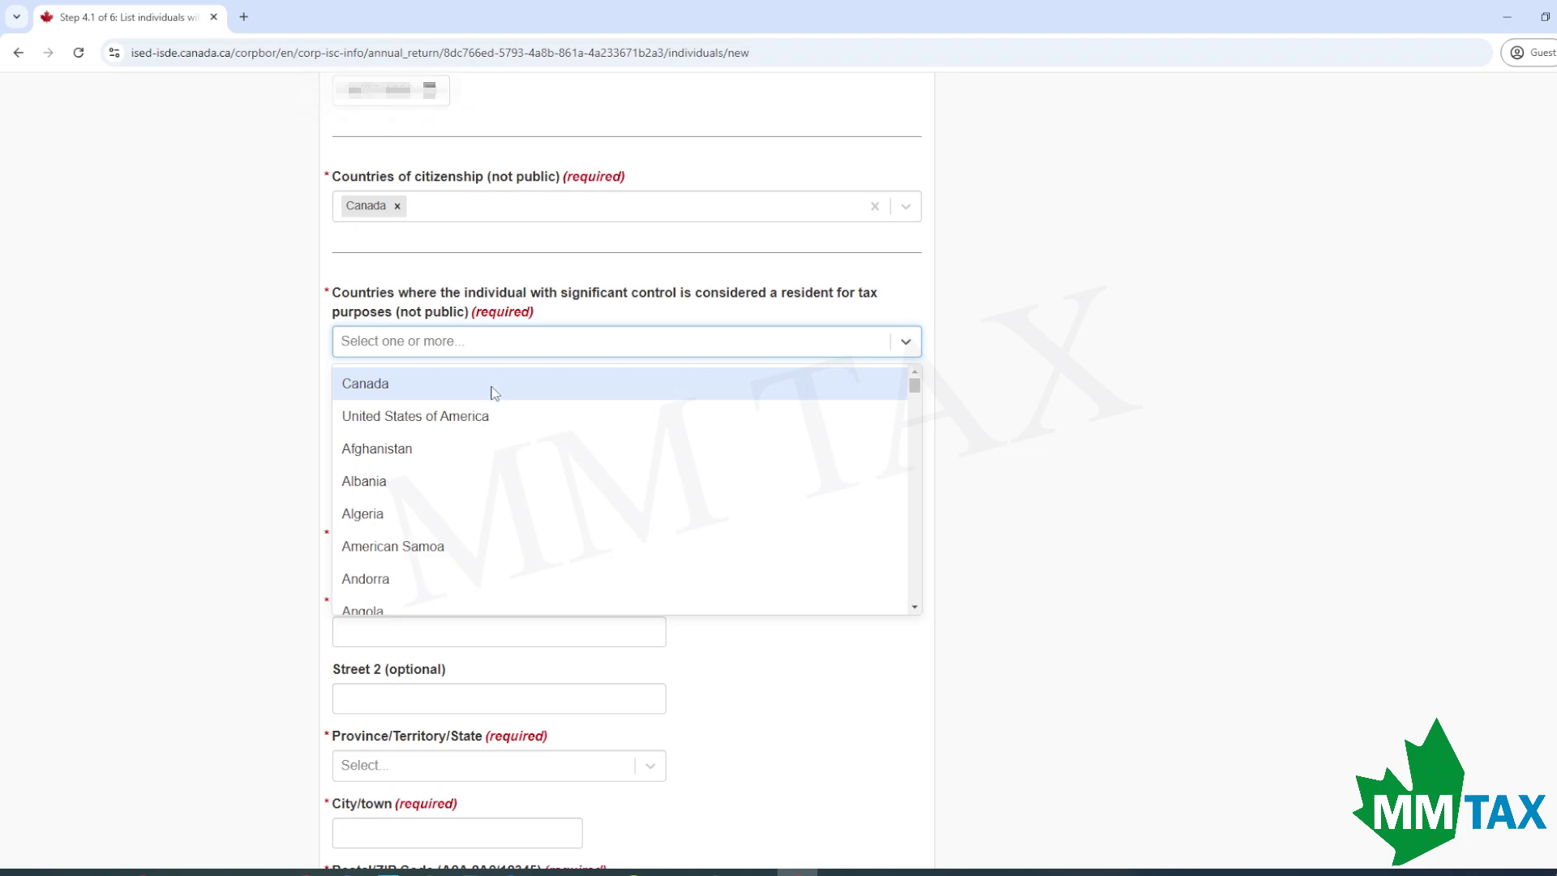
{"action": "left_click", "coordinate": [494, 384]}
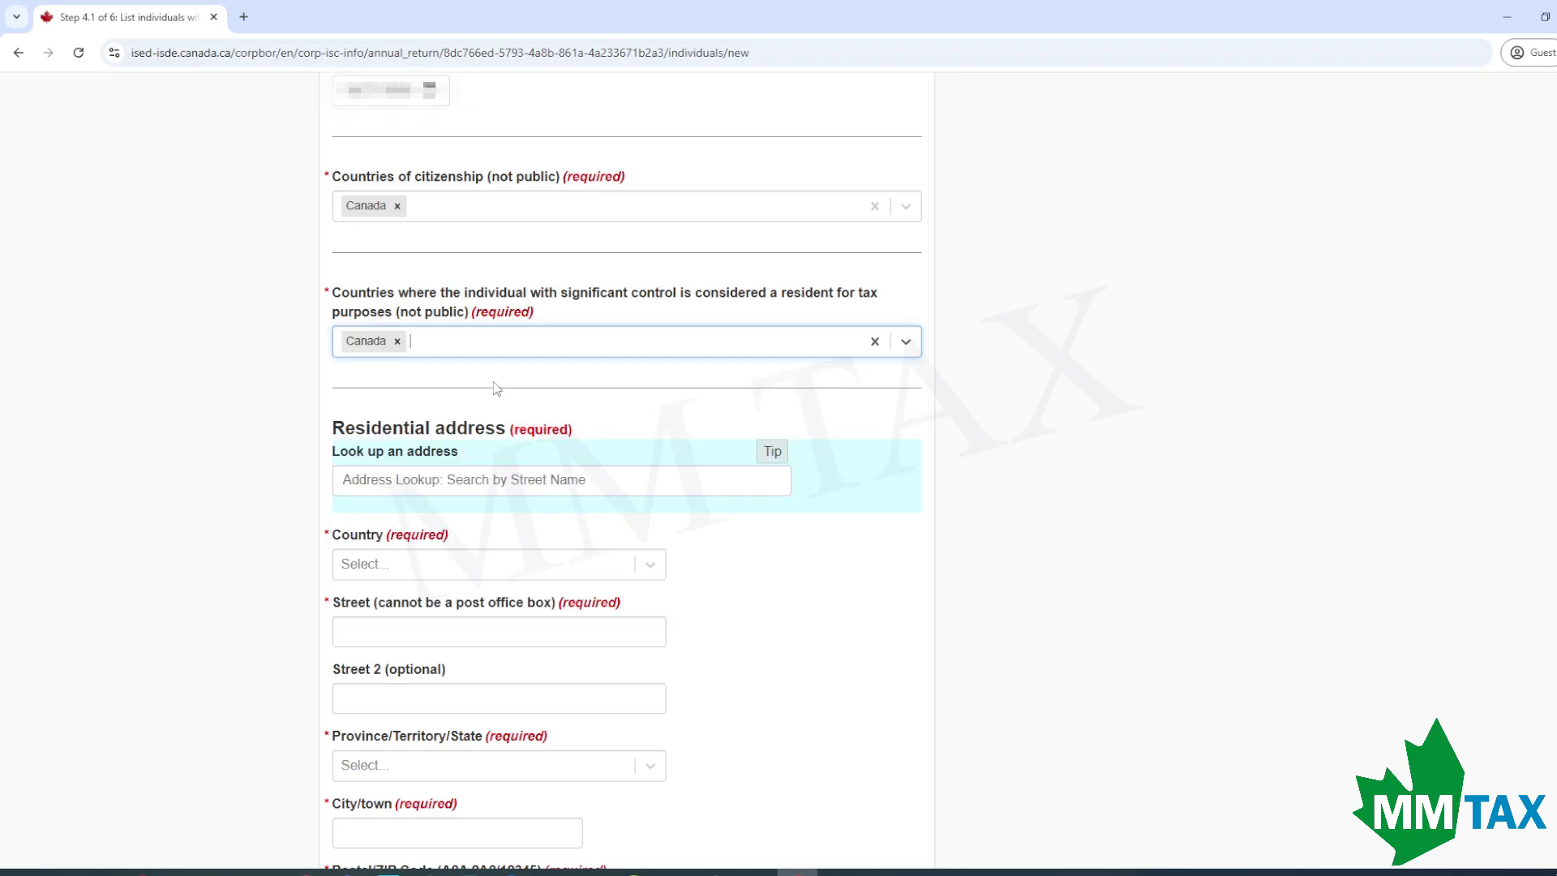
{"action": "scroll", "coordinate": [478, 389], "scroll_direction": "down", "scroll_amount": 2}
Enter a Canadian residential address in Ontario with street, city and postal code.
{"action": "scroll", "coordinate": [472, 393], "scroll_direction": "down", "scroll_amount": 1}
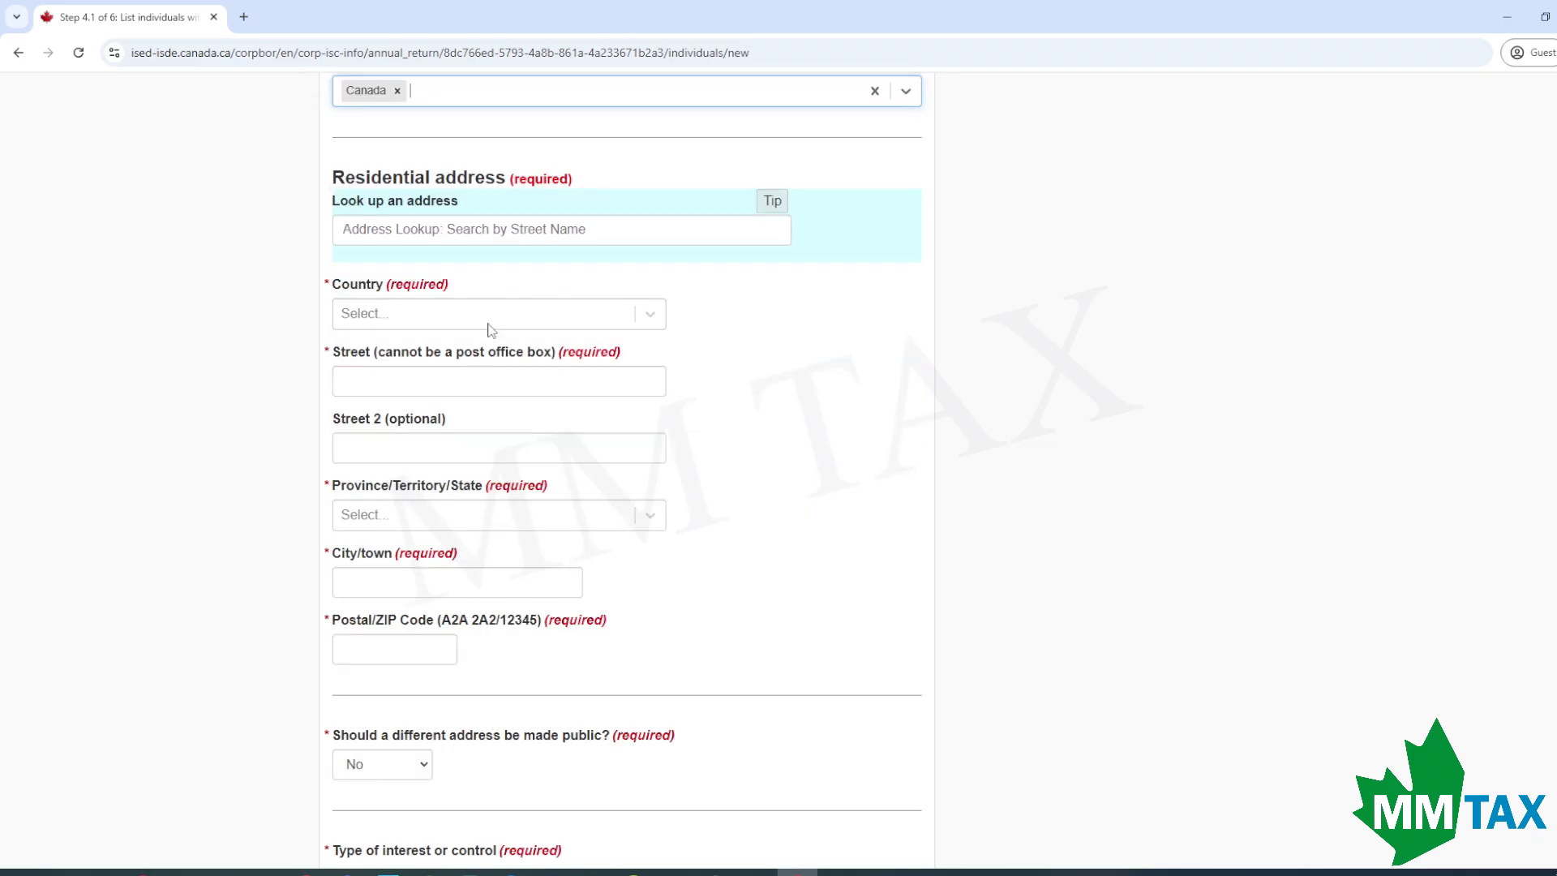
{"action": "left_click", "coordinate": [497, 313]}
{"action": "left_click", "coordinate": [467, 353]}
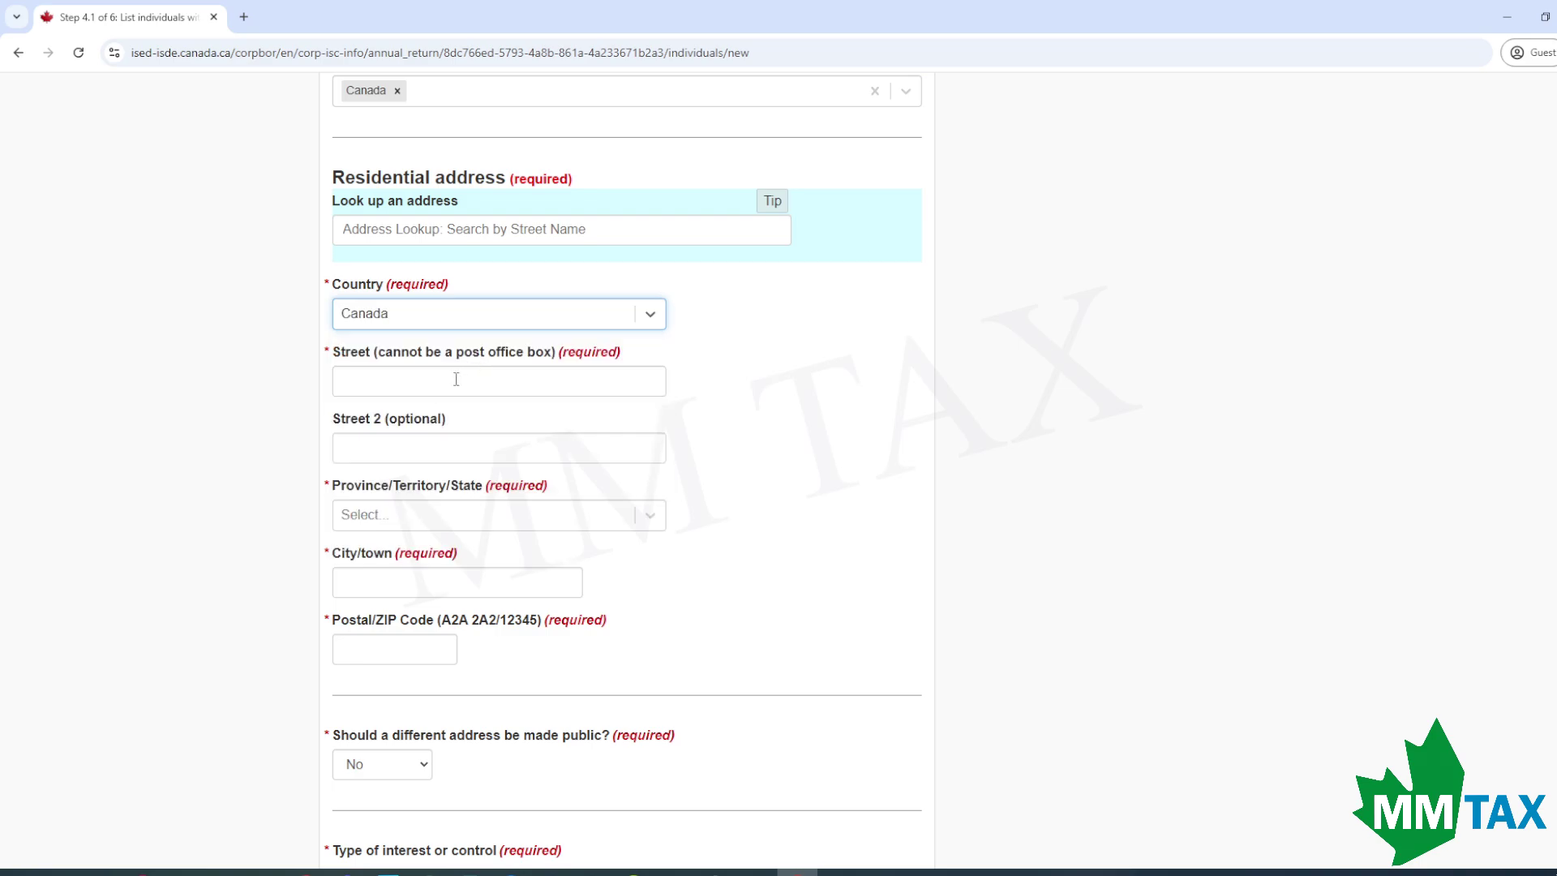
{"action": "left_click", "coordinate": [467, 373]}
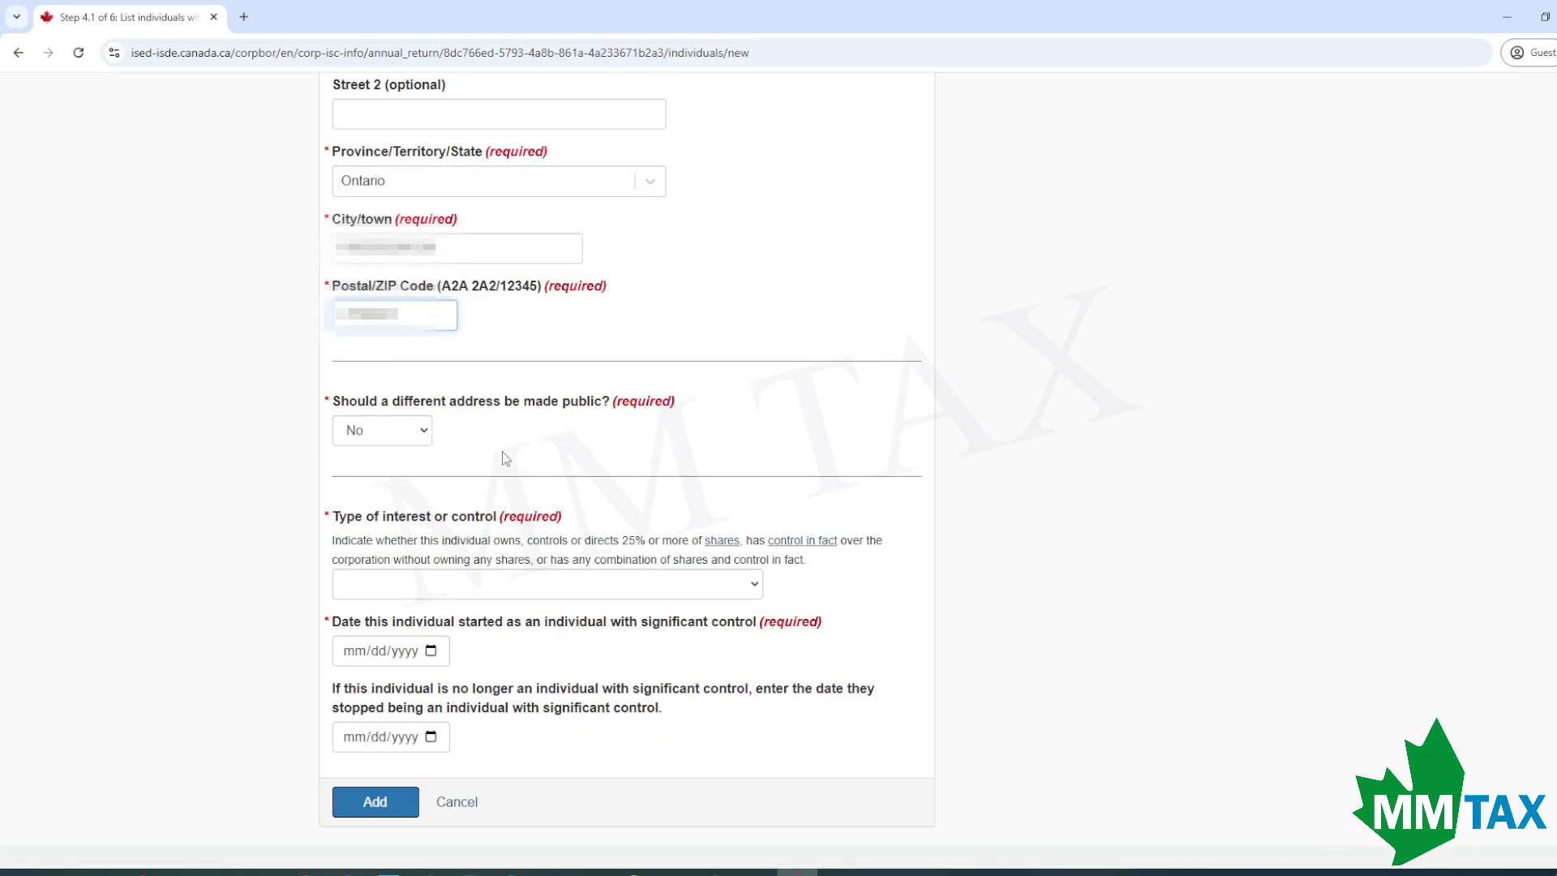
{"action": "scroll", "coordinate": [503, 451], "scroll_direction": "down", "scroll_amount": 2}
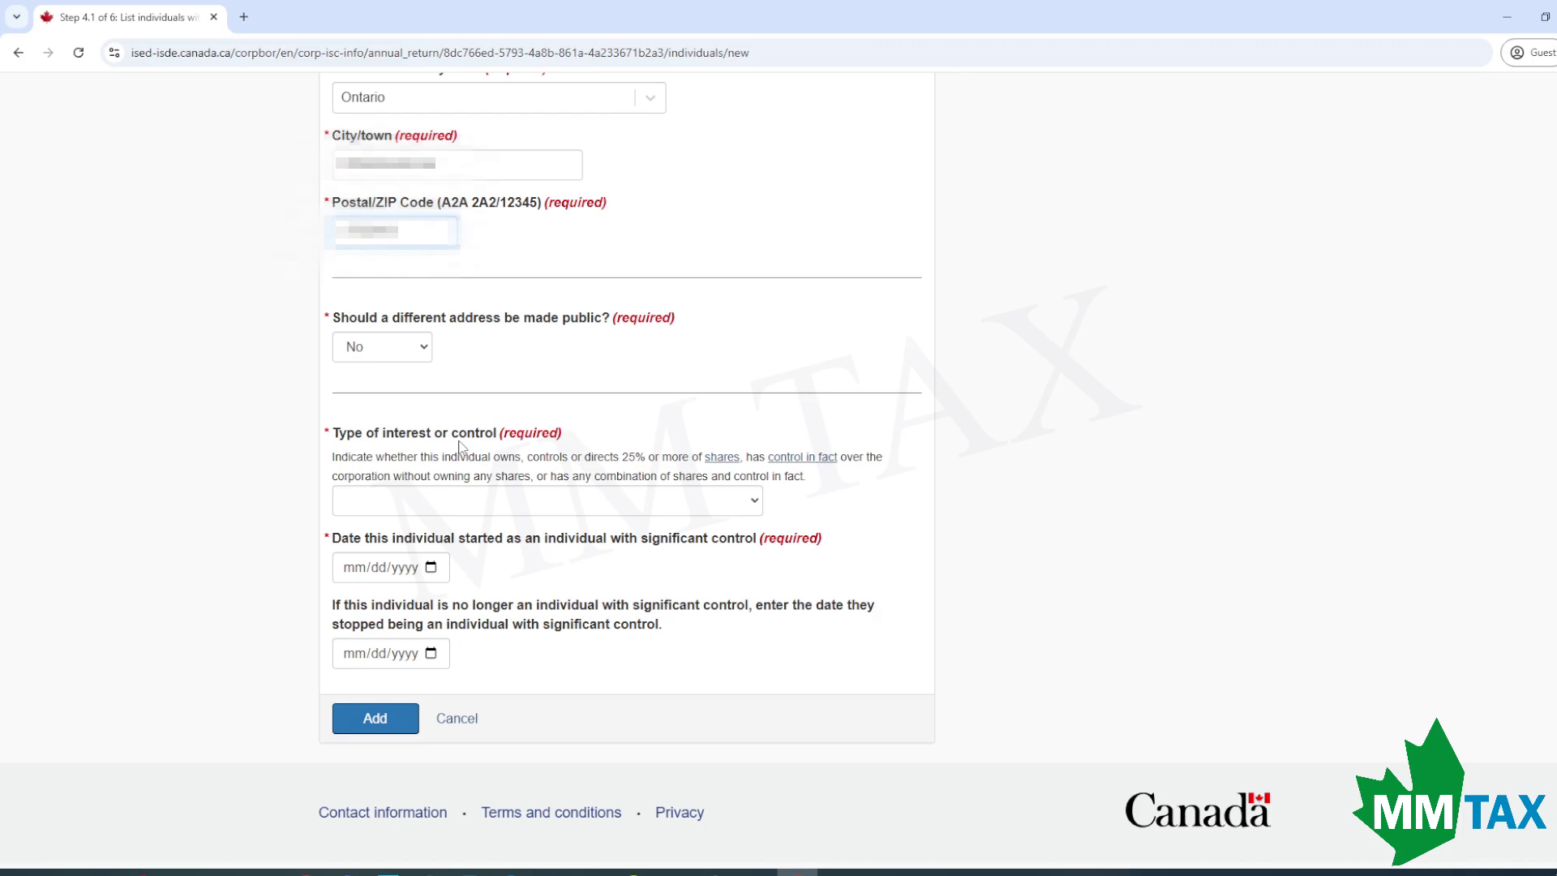
{"action": "left_click", "coordinate": [514, 501]}
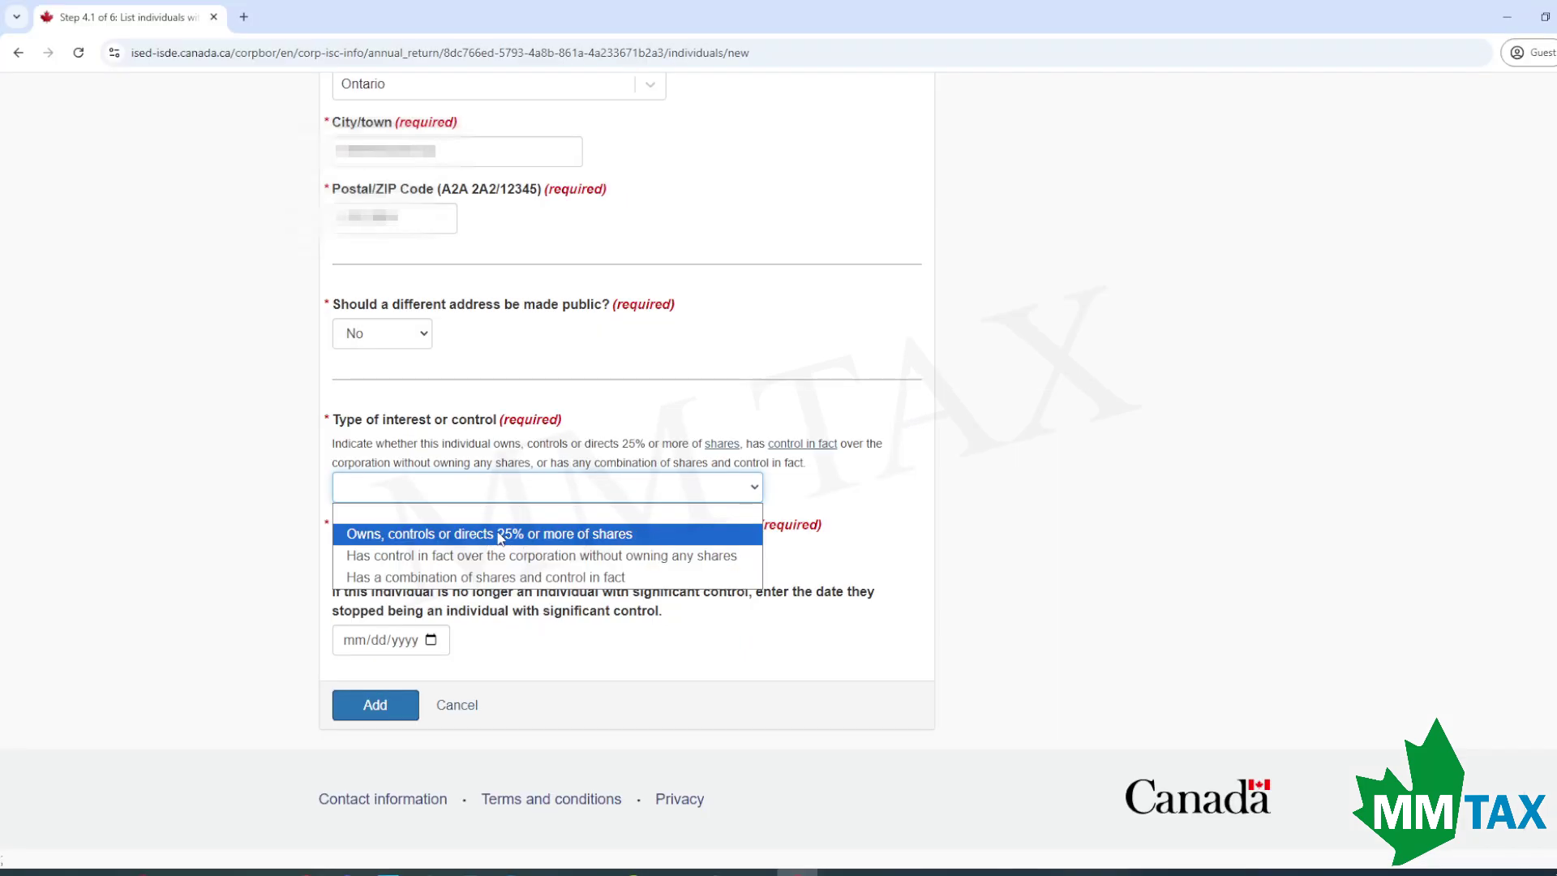
Record the interest as owning 25% or more of shares, held directly and individually, more than 75%.
{"action": "left_click", "coordinate": [529, 533]}
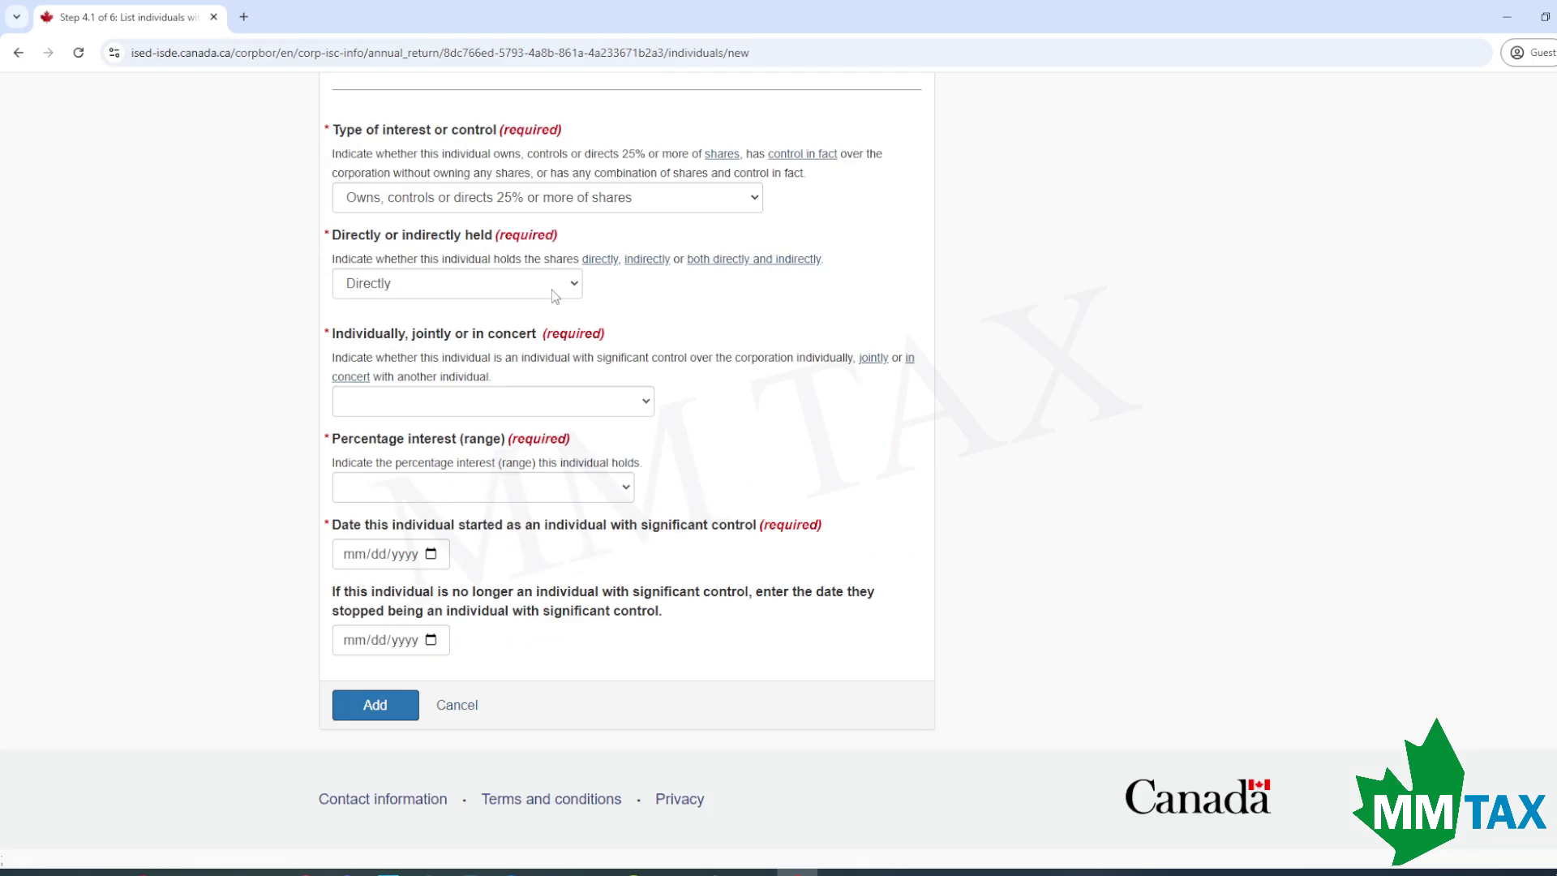
{"action": "left_click", "coordinate": [554, 293]}
{"action": "left_click", "coordinate": [489, 334]}
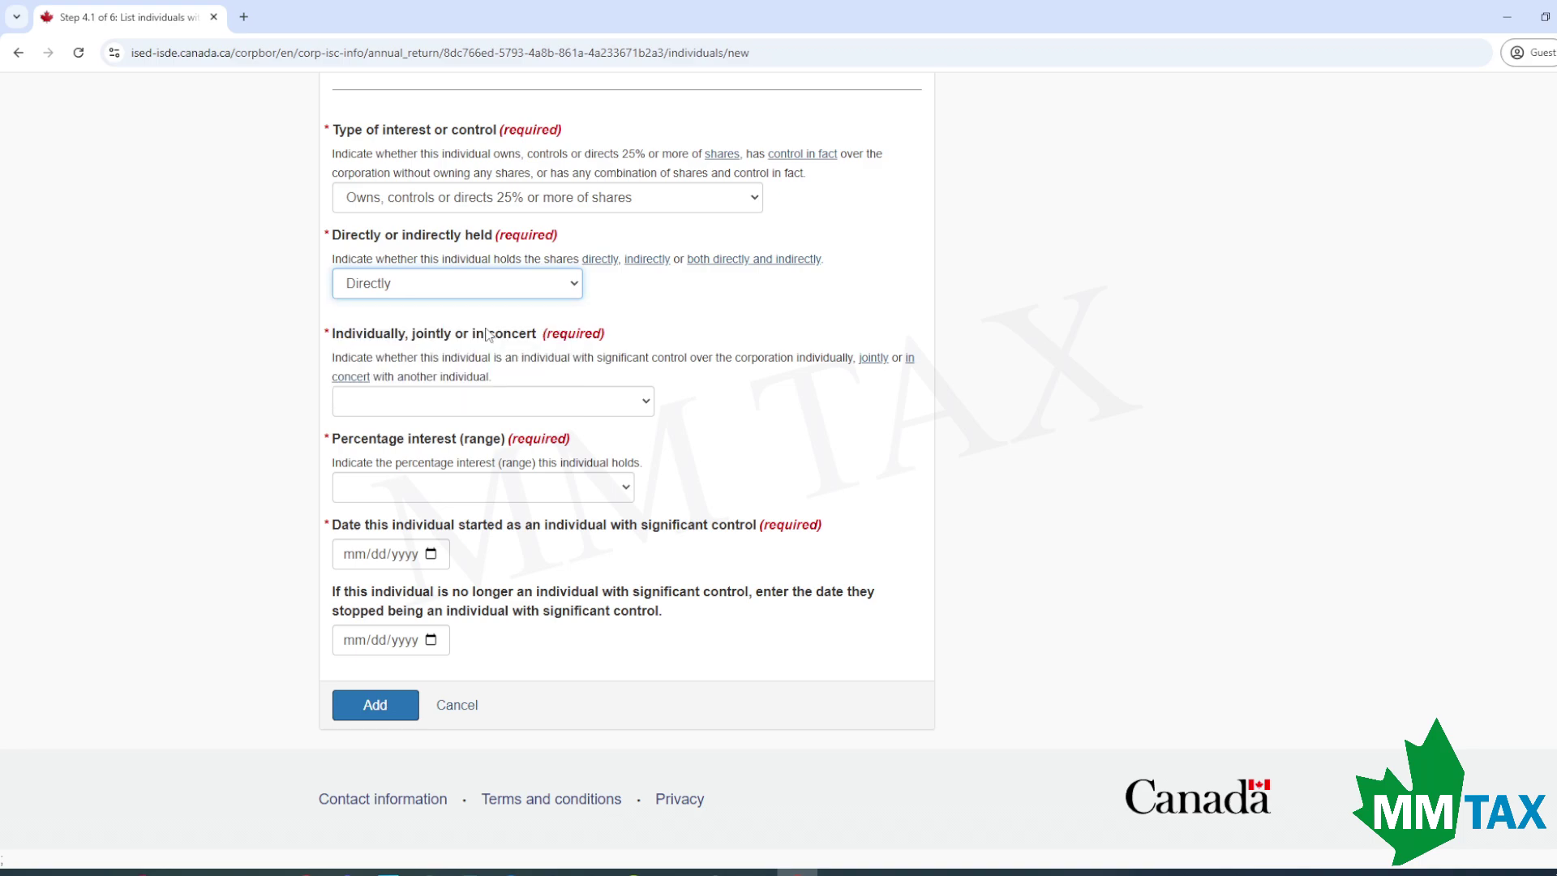
{"action": "left_click", "coordinate": [528, 402]}
{"action": "left_click", "coordinate": [472, 469]}
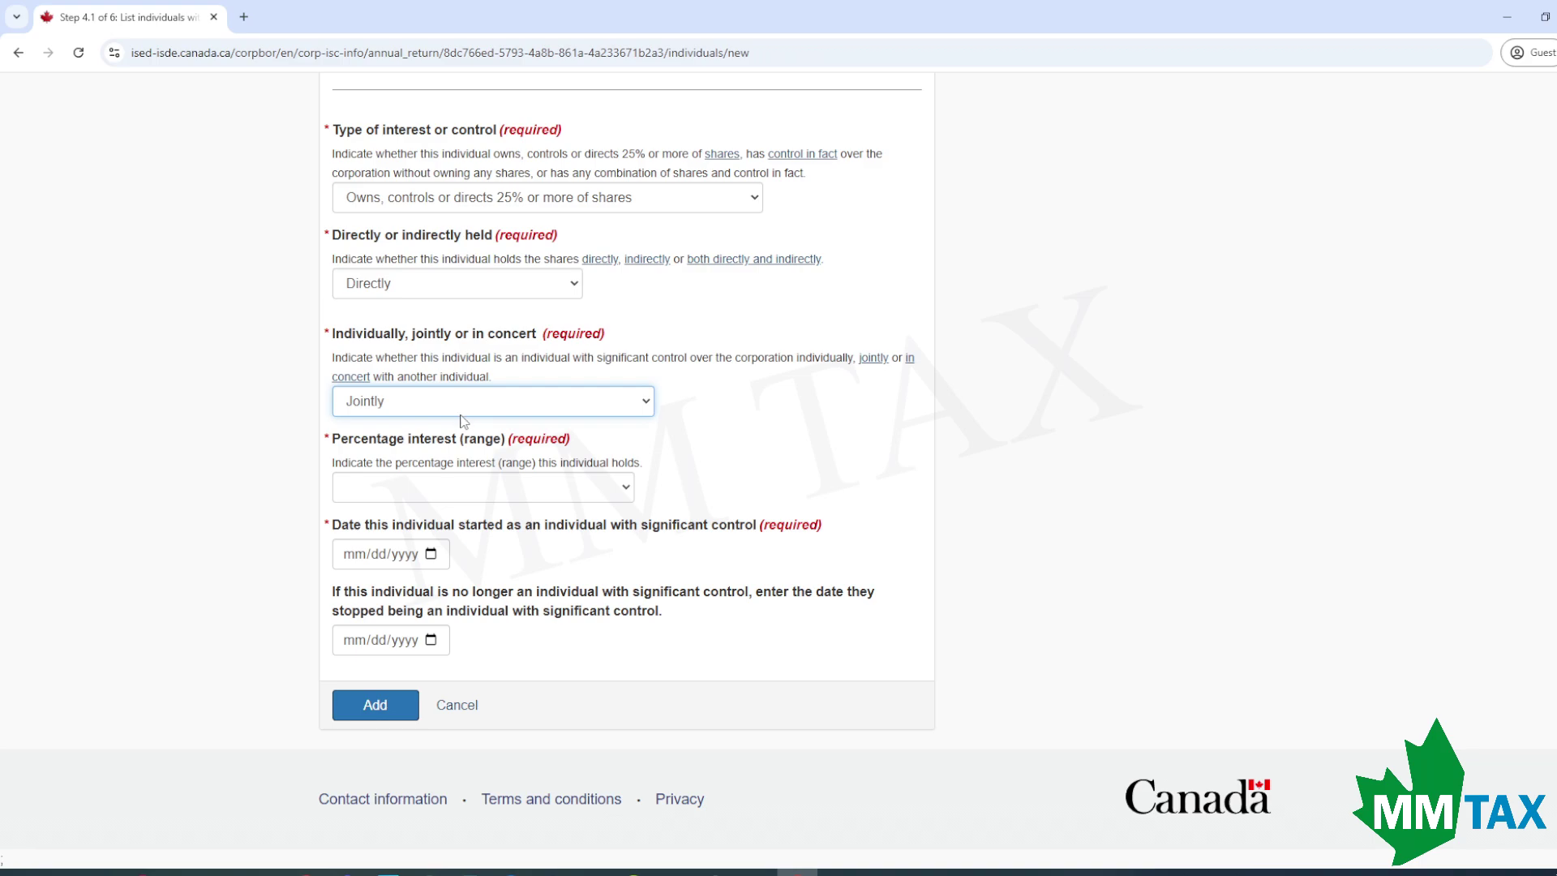
{"action": "left_click", "coordinate": [468, 410]}
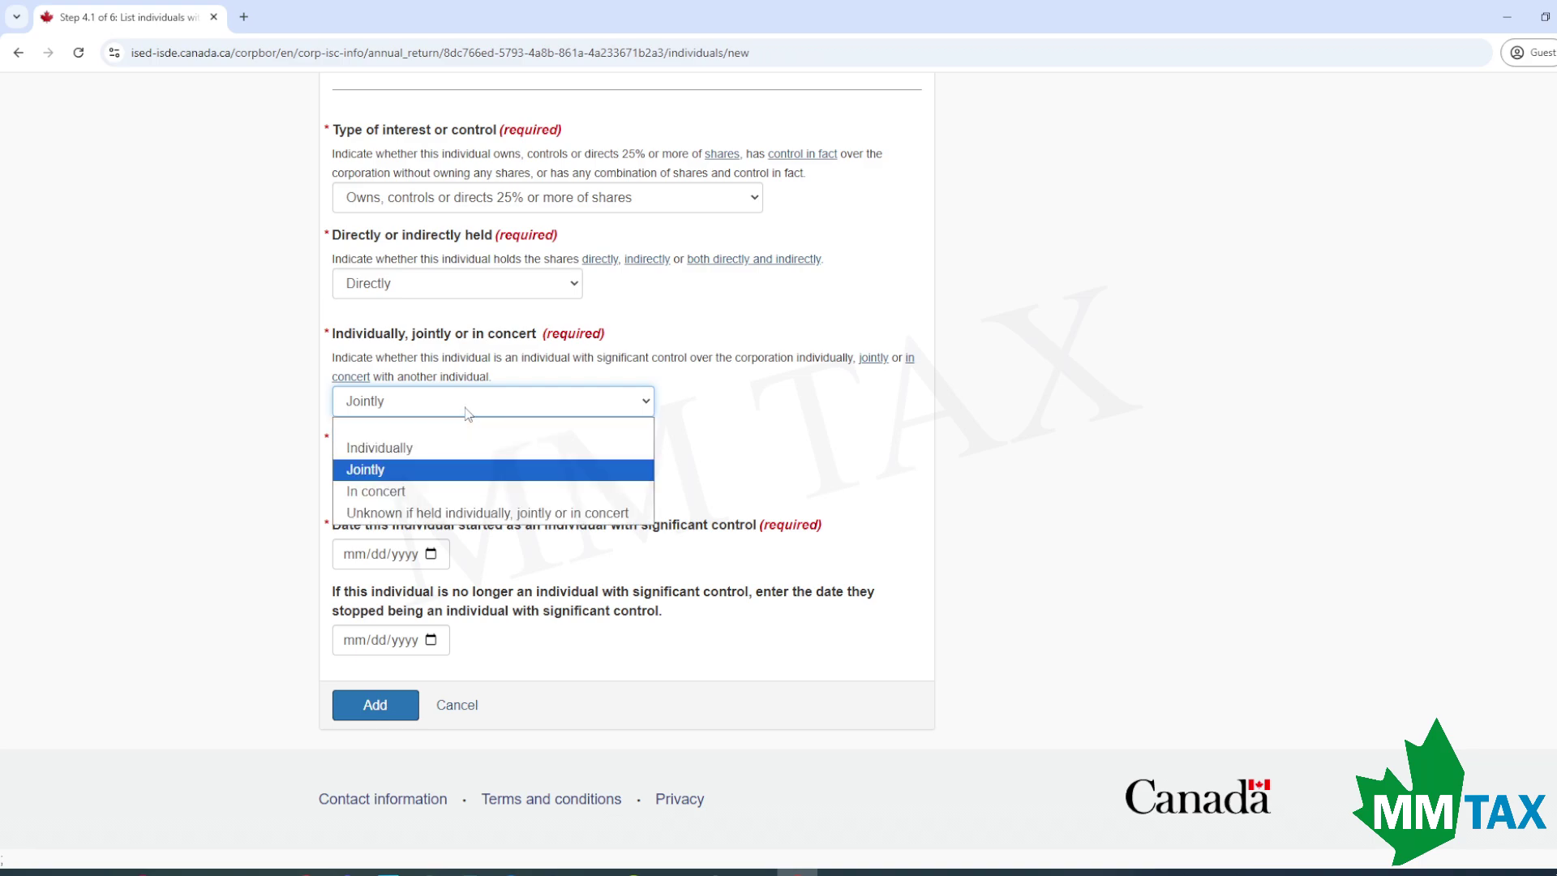
{"action": "left_click", "coordinate": [434, 447]}
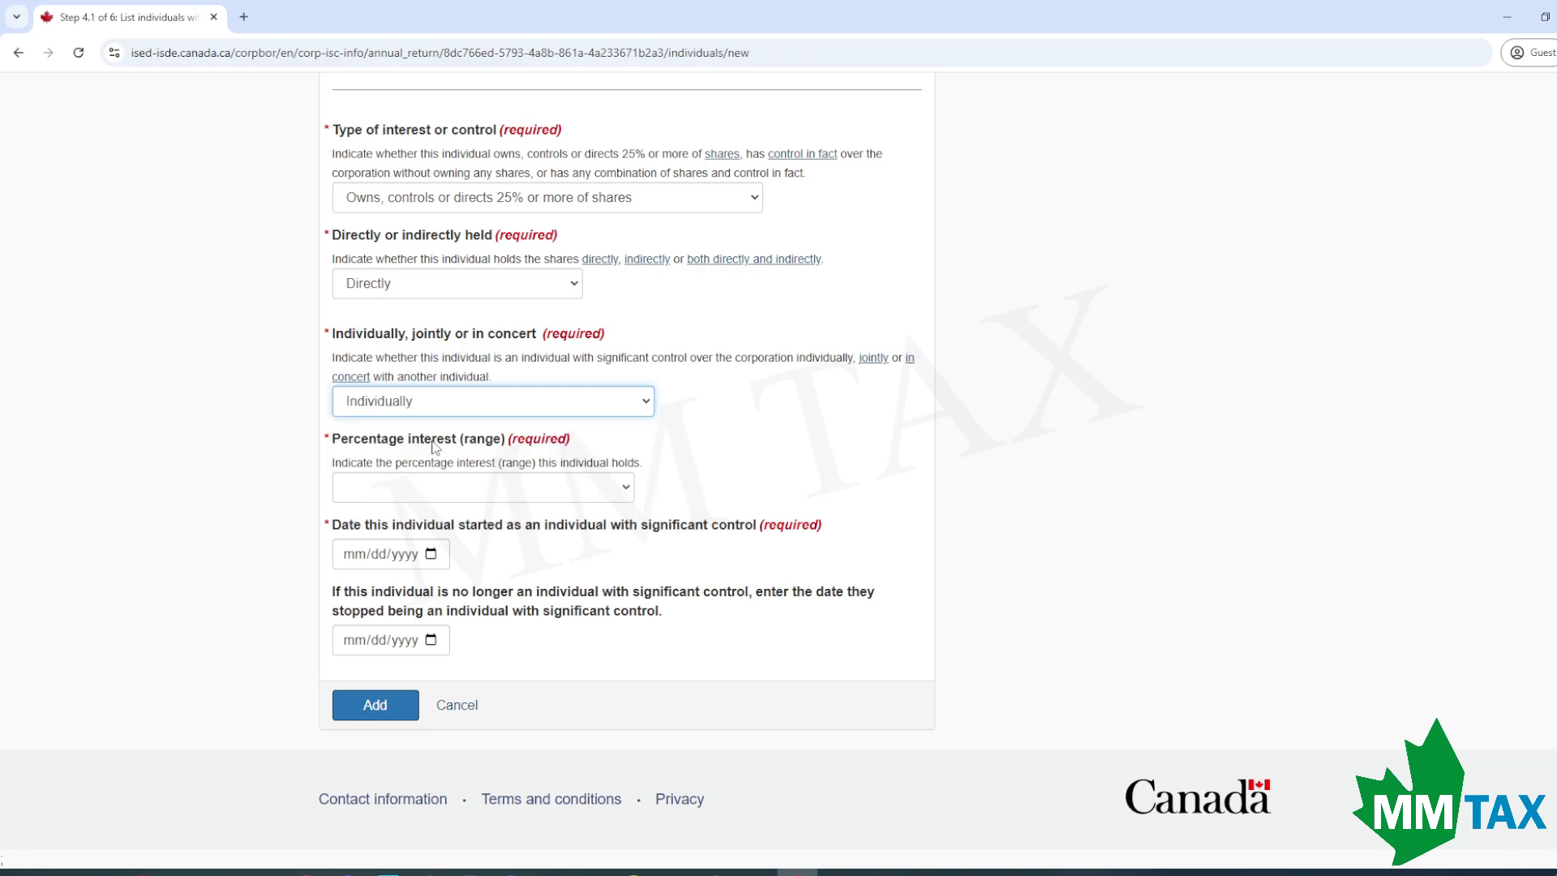
{"action": "left_click", "coordinate": [513, 485]}
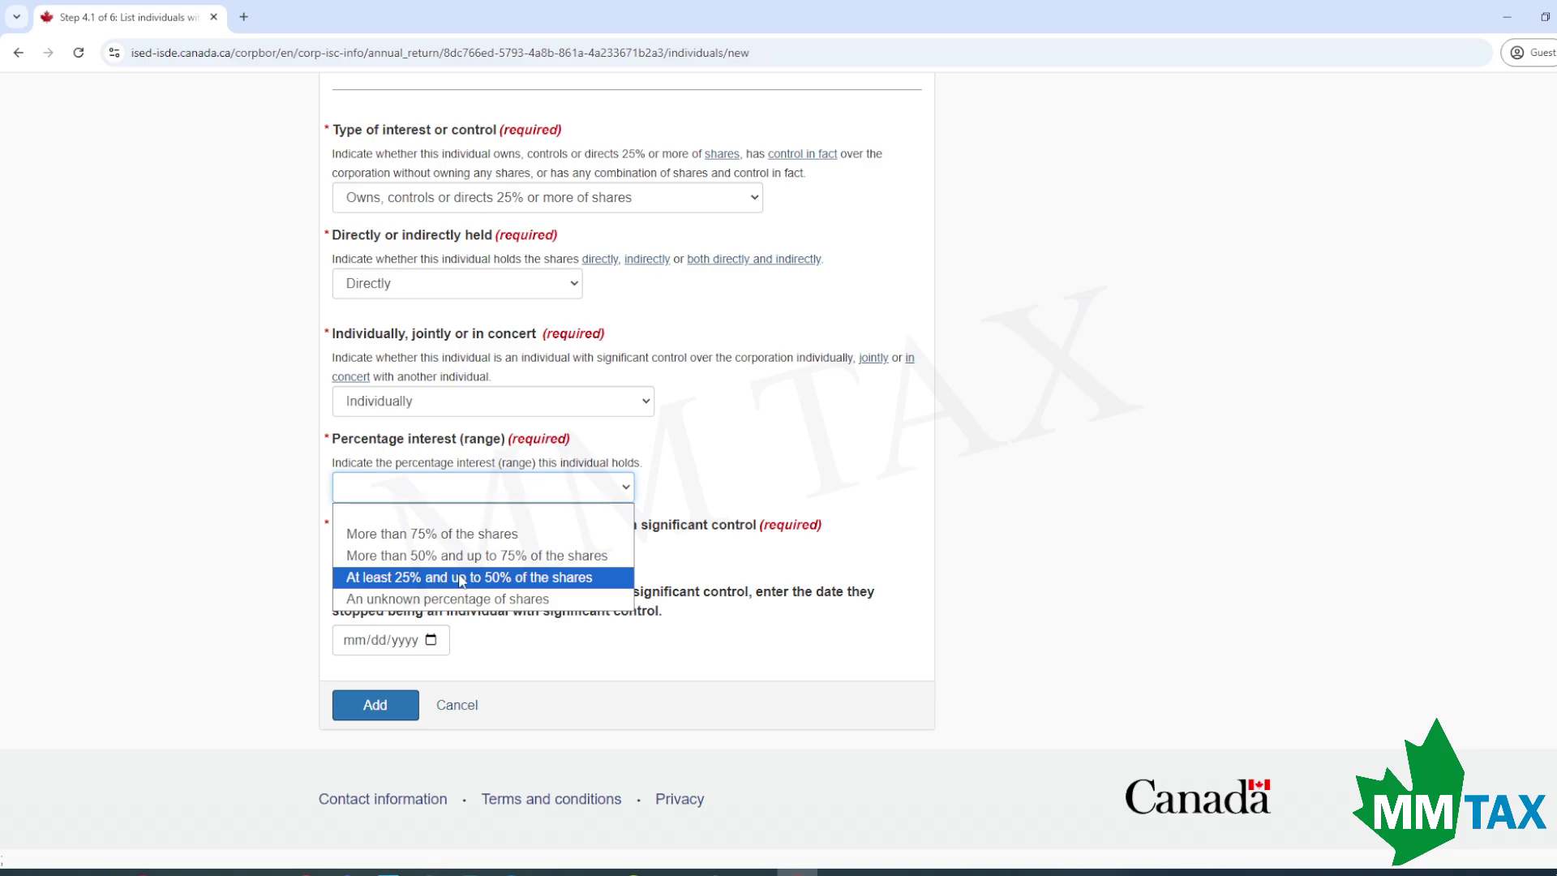
{"action": "left_click", "coordinate": [471, 535]}
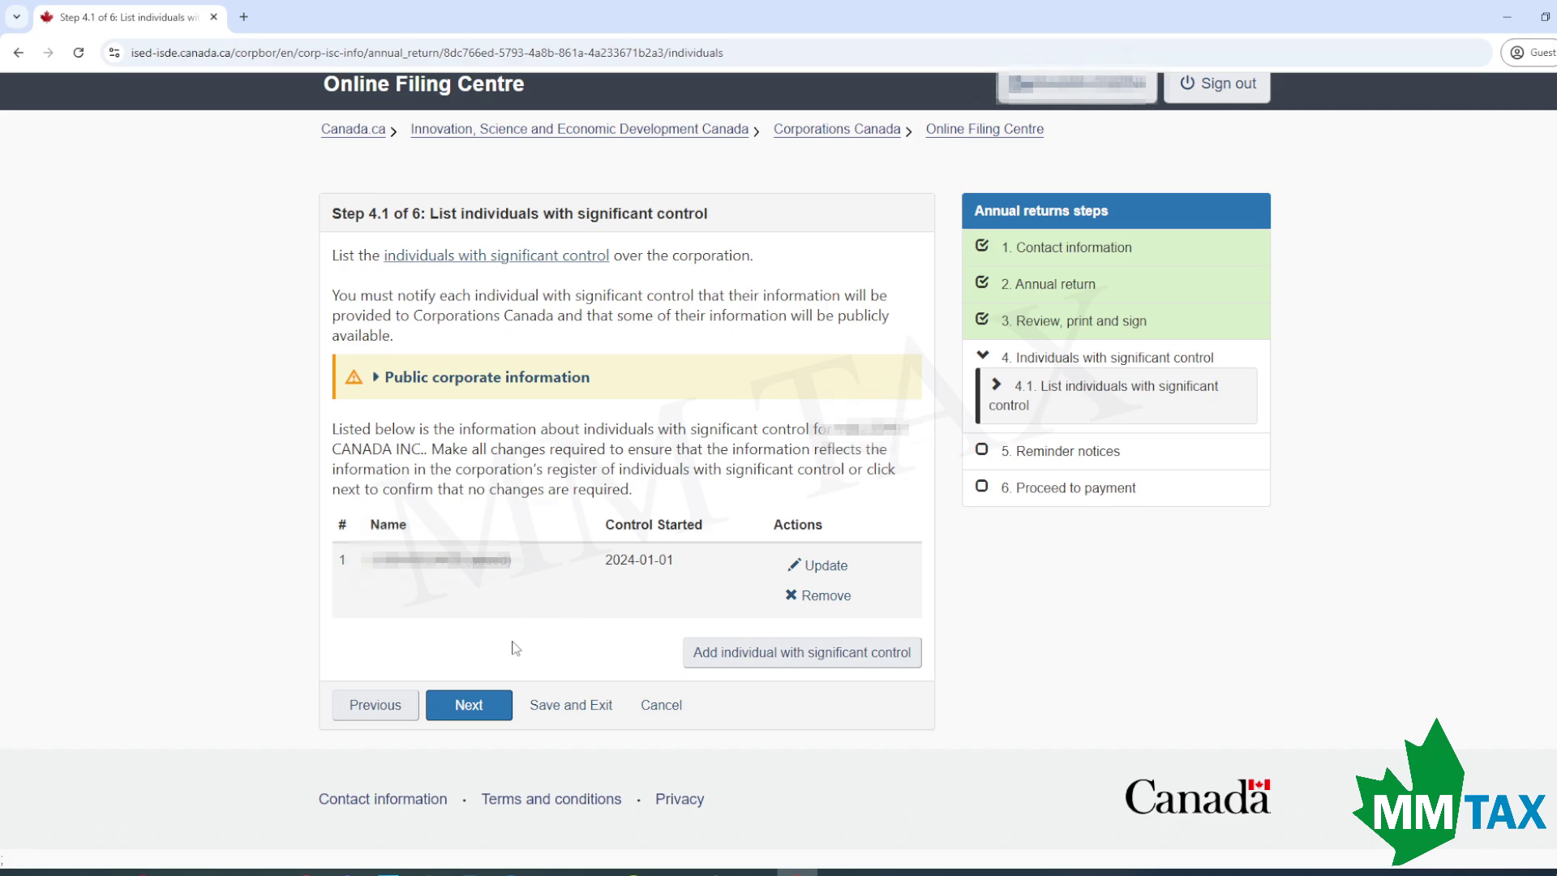
Confirm the significant-control information needs no changes and proceed to Step 5 Reminder notices.
{"action": "left_click", "coordinate": [477, 710]}
{"action": "left_click", "coordinate": [354, 369]}
{"action": "scroll", "coordinate": [508, 536], "scroll_direction": "down", "scroll_amount": 1}
{"action": "left_click", "coordinate": [467, 733]}
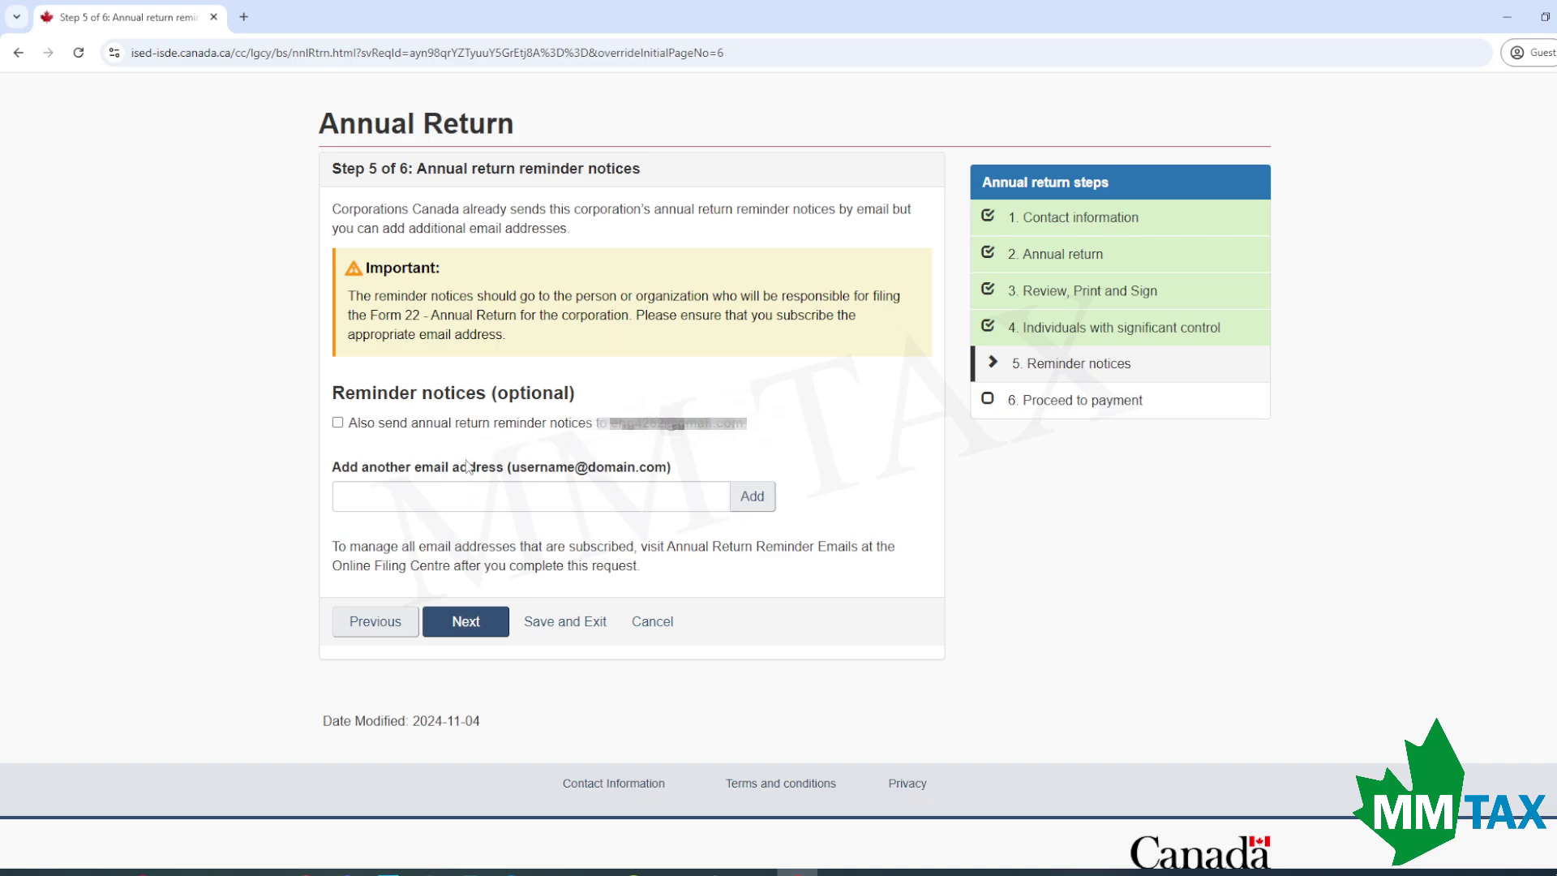
Skip extra reminders, confirm payment of the $12.00 fee, and begin entering the cardholder's name.
{"action": "left_click", "coordinate": [467, 623]}
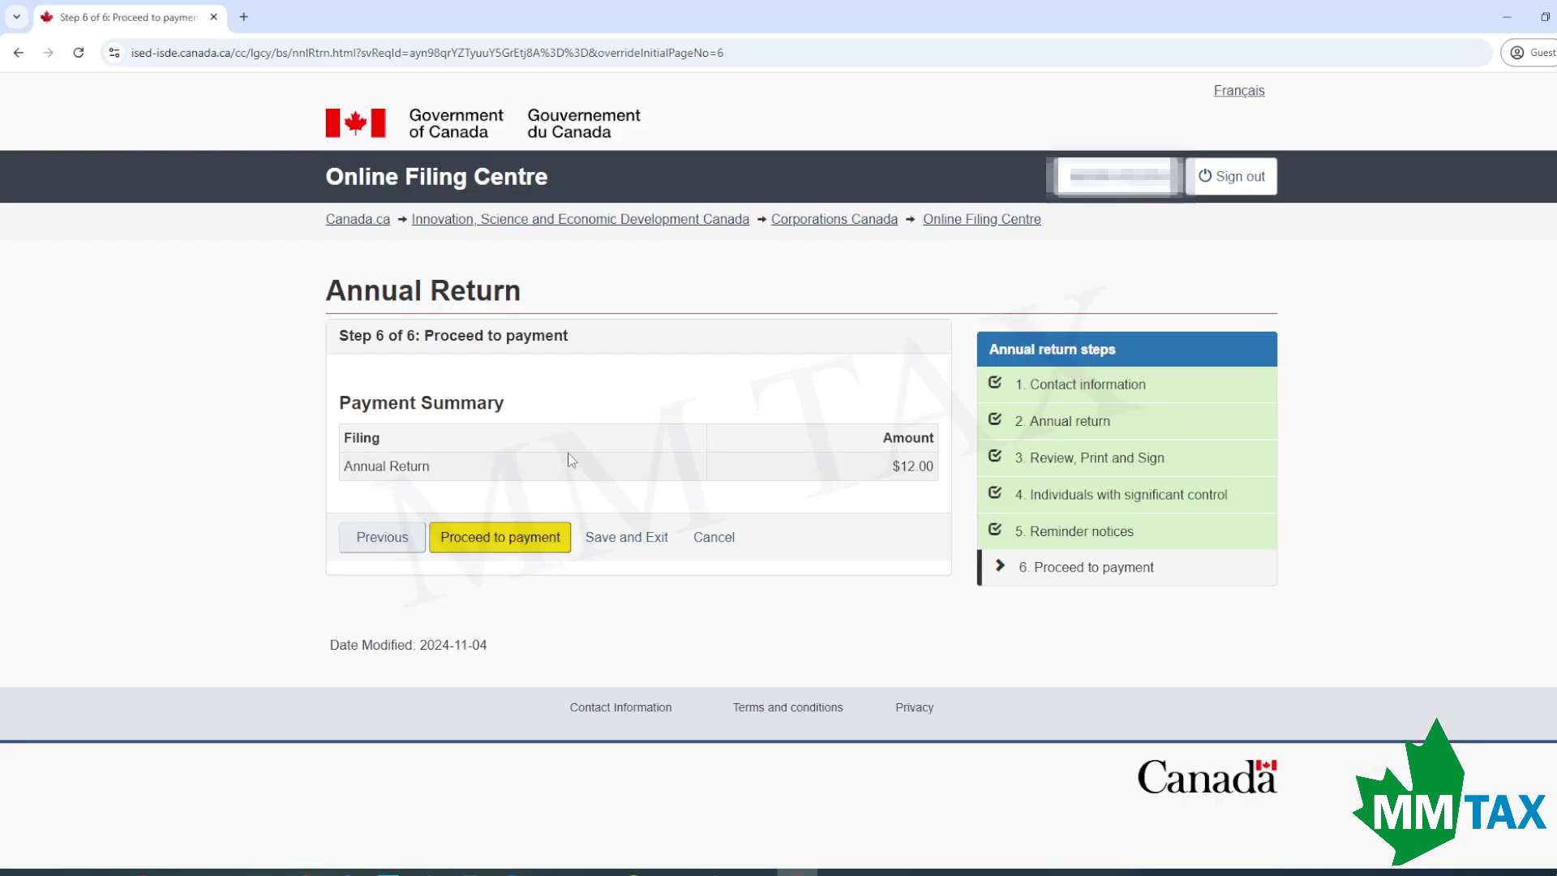
{"action": "left_click", "coordinate": [514, 542]}
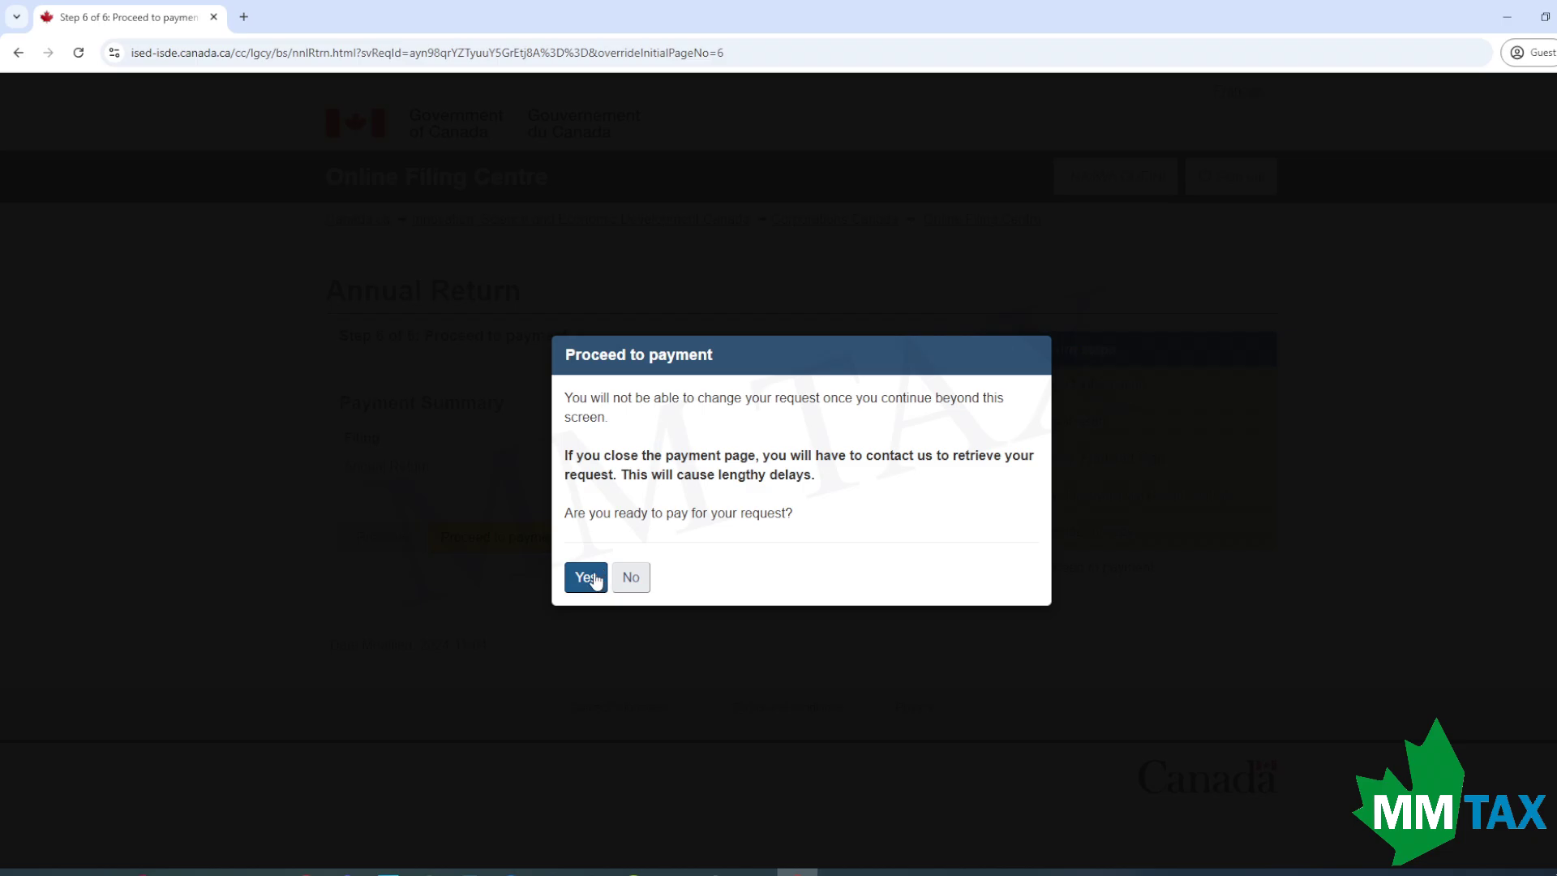
{"action": "left_click", "coordinate": [587, 577]}
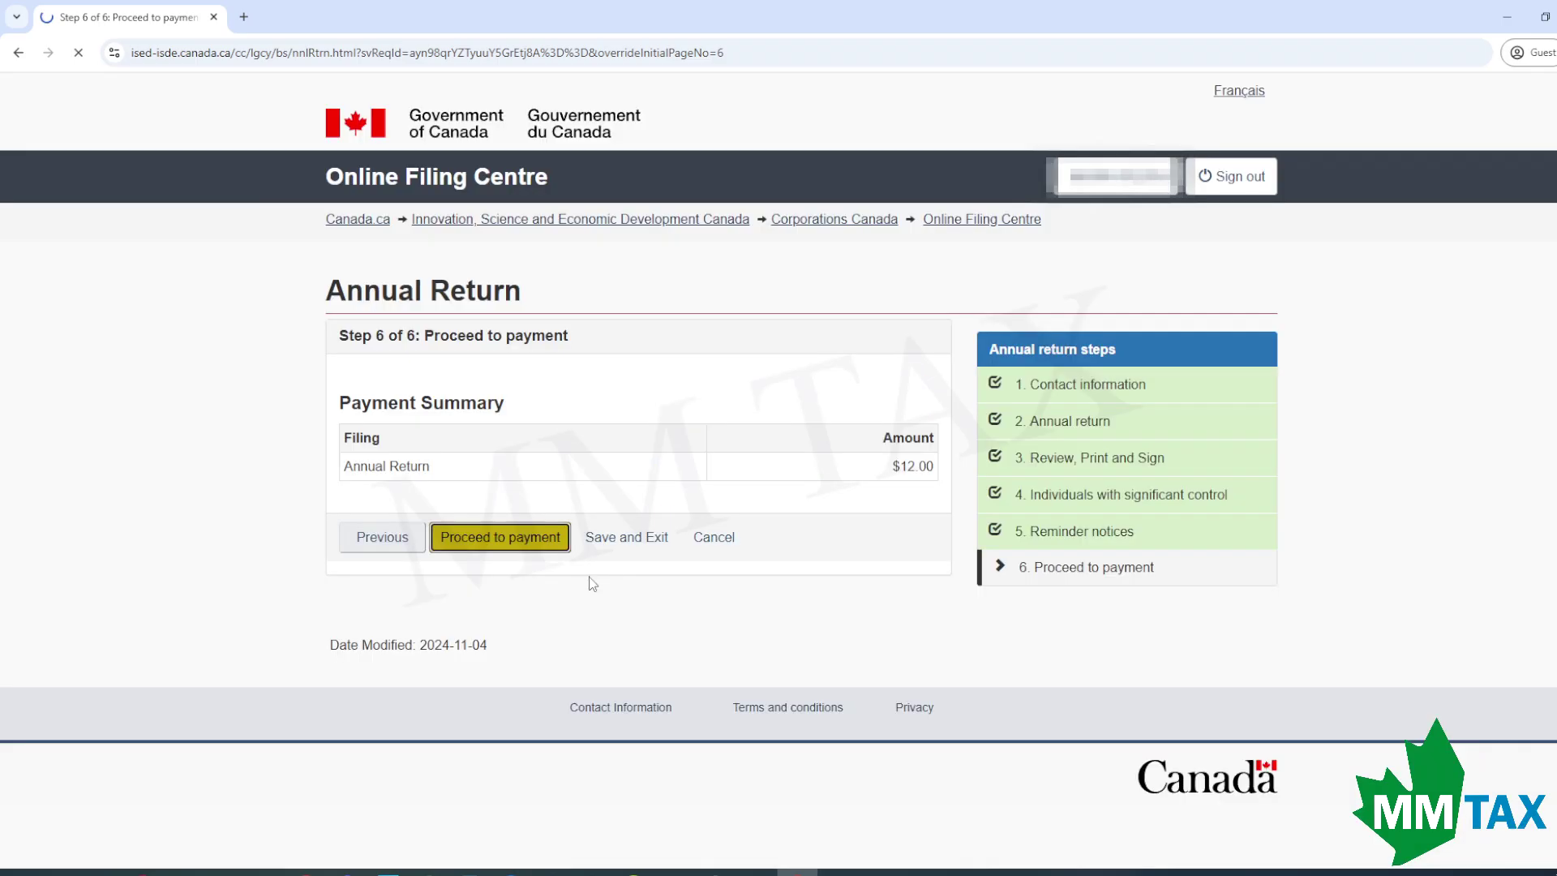
{"action": "left_click", "coordinate": [724, 351]}
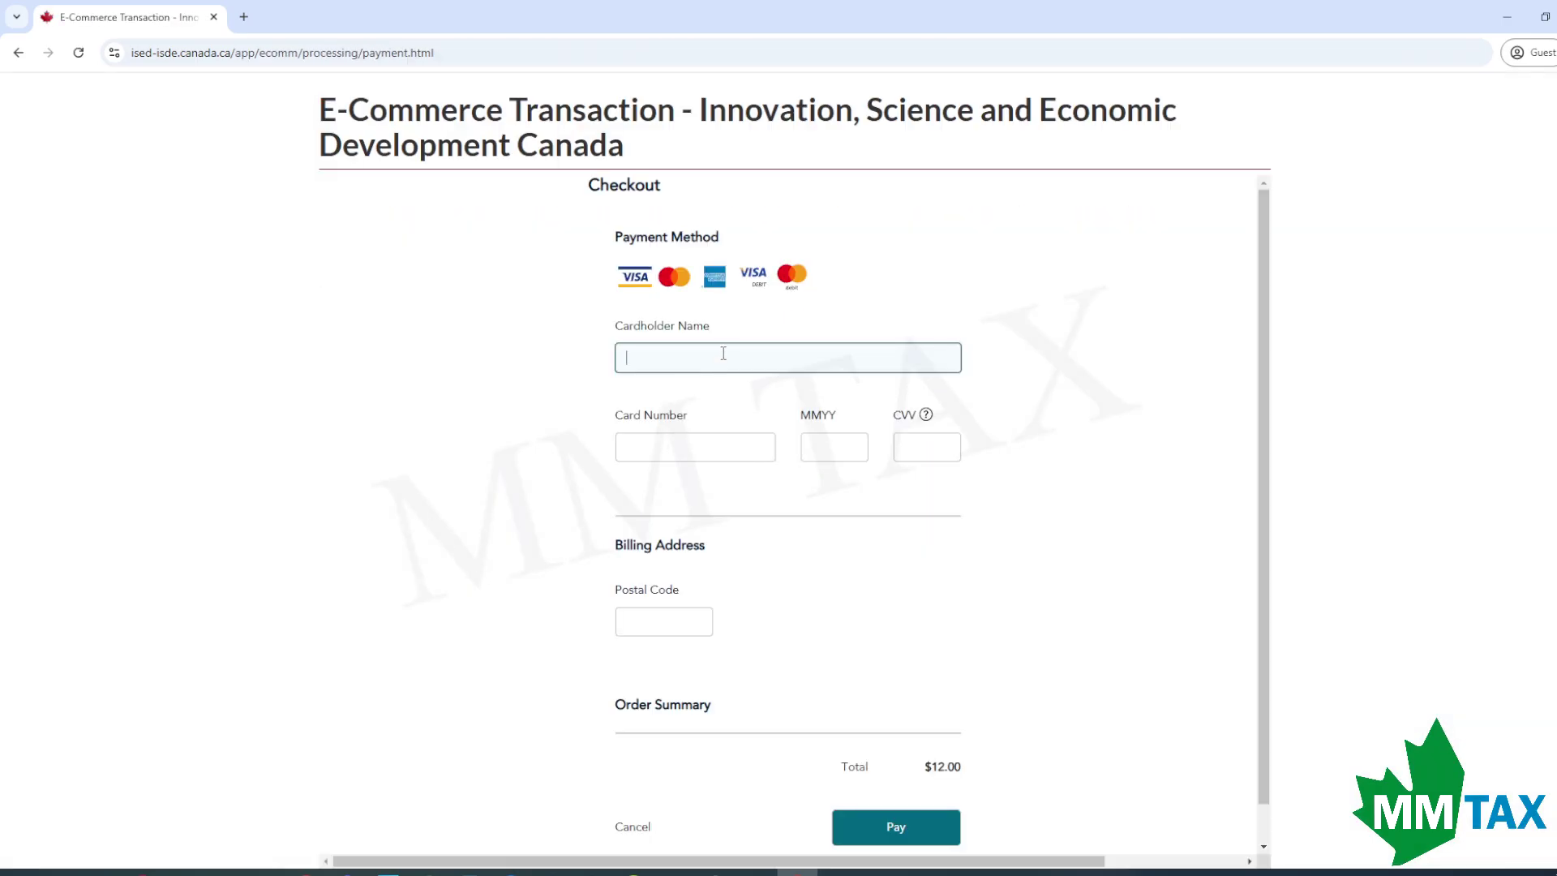